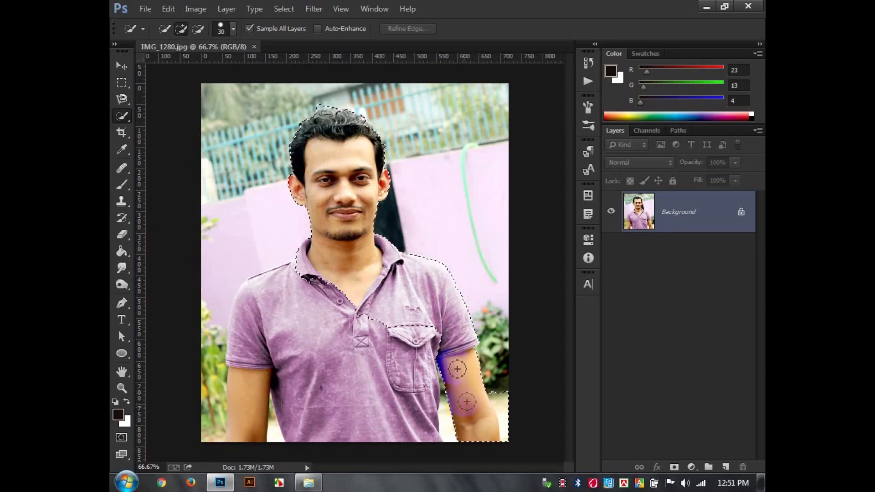
# Complete the Quick Selection around the man, adding his shirt and arms and excluding the background beside his arms and collar.
pyautogui.moveTo(433, 342)
pyautogui.mouseDown()
pyautogui.moveTo(350, 413)
pyautogui.moveTo(314, 402)
pyautogui.moveTo(257, 340)
pyautogui.mouseUp()
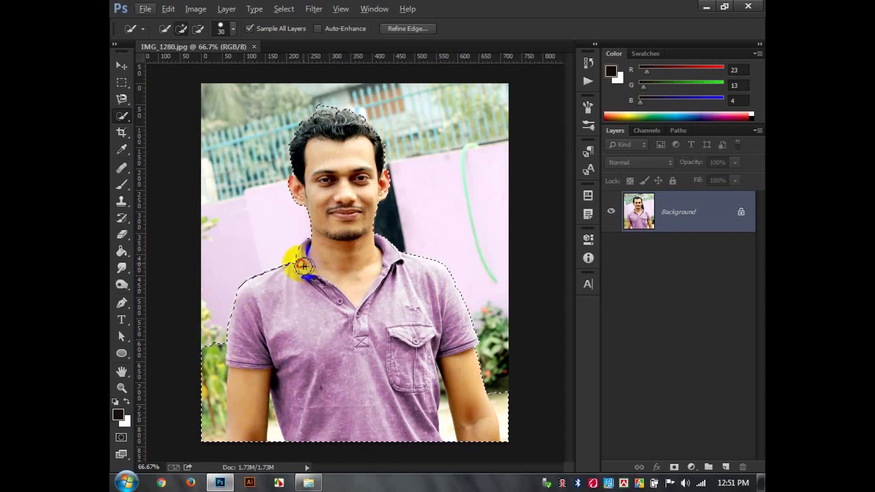
pyautogui.keyDown('alt'); pyautogui.click(191, 323); pyautogui.keyUp('alt')
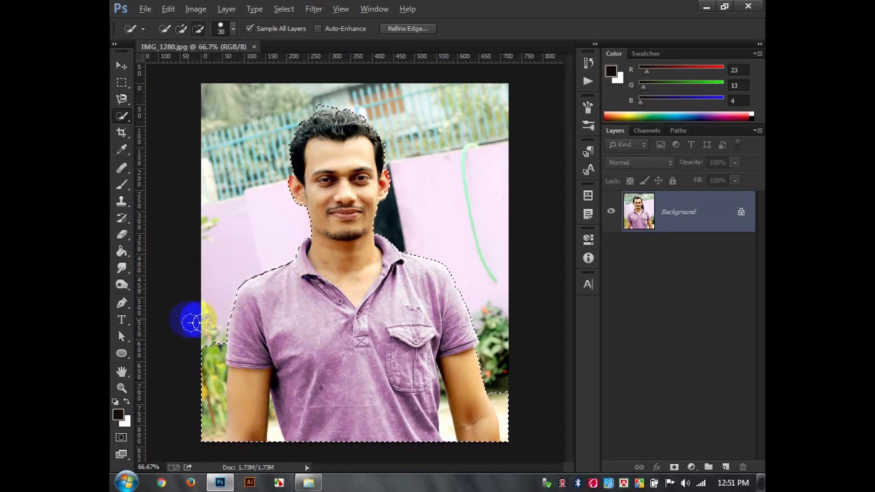
pyautogui.moveTo(212, 385); pyautogui.dragTo(208, 412)
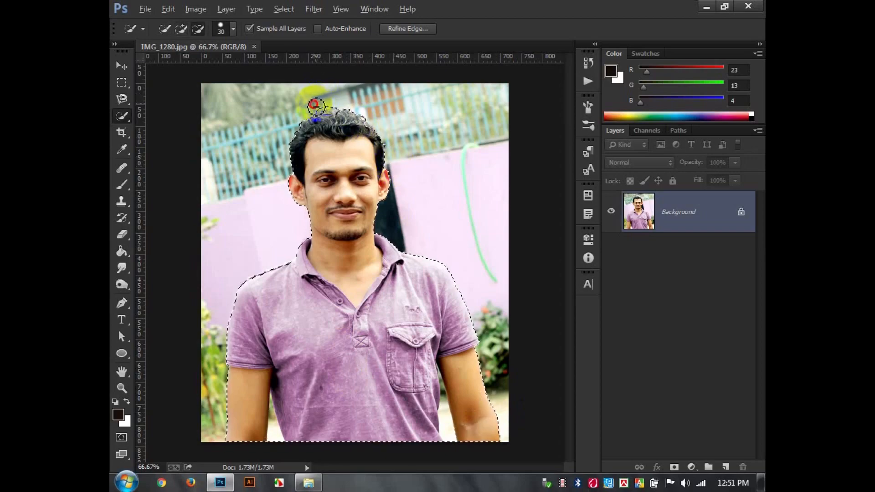
pyautogui.scroll(5, 390, 244)
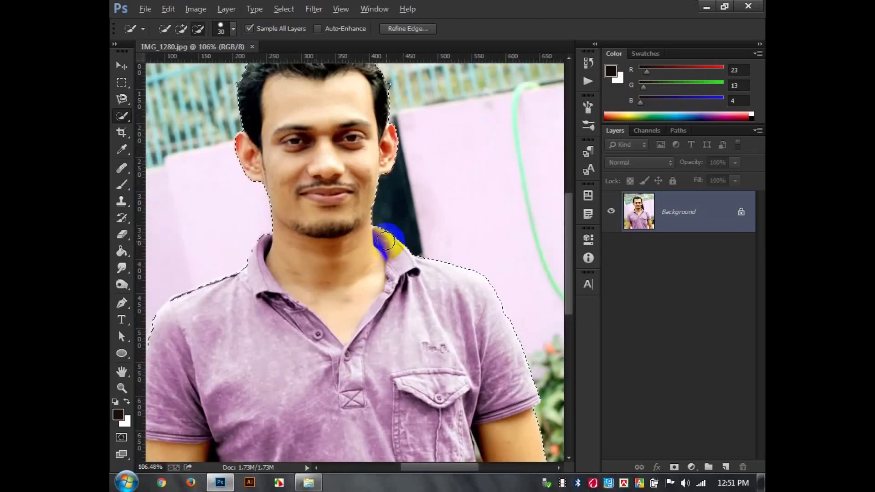
pyautogui.click(241, 271)
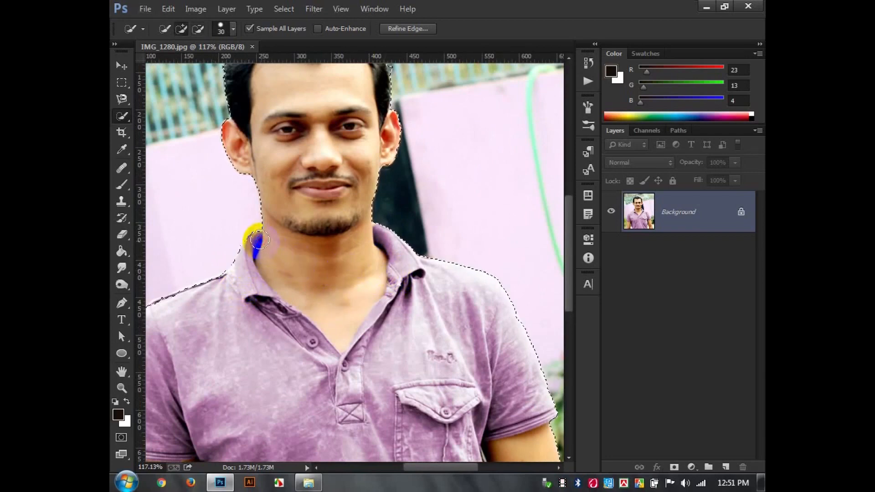
# Outline the background gap between the torso and the arm on the image's left with a Pen path and subtract it from the selection.
pyautogui.moveTo(248, 319); pyautogui.dragTo(308, 313)
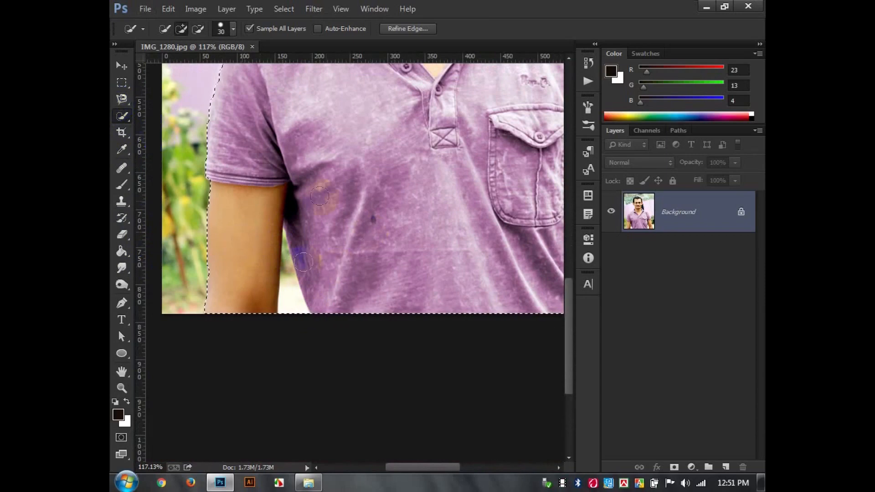
pyautogui.click(121, 305)
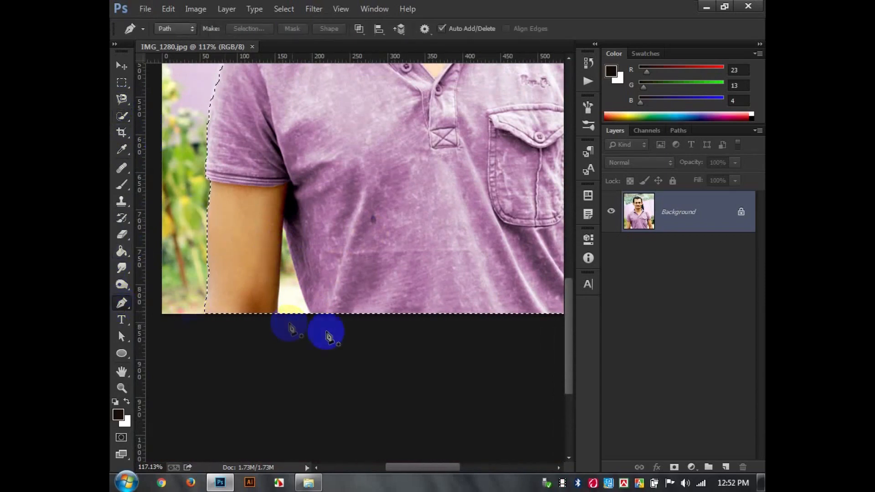
pyautogui.click(278, 317)
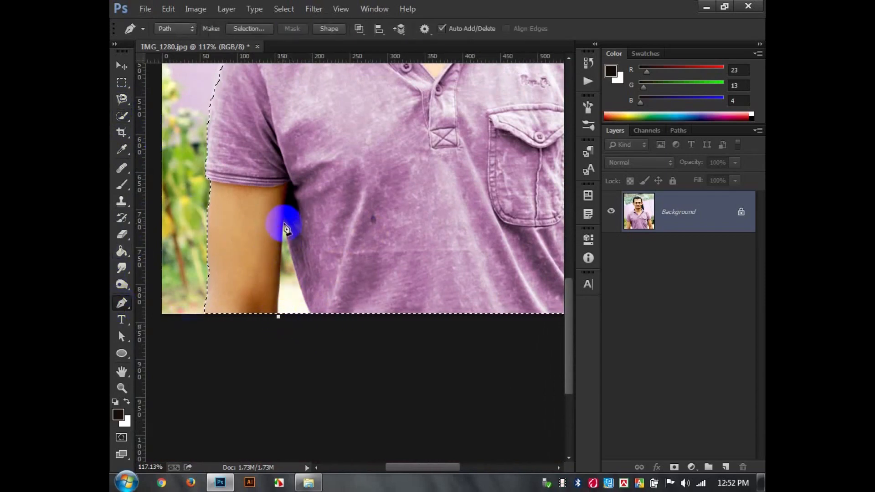
pyautogui.click(282, 220)
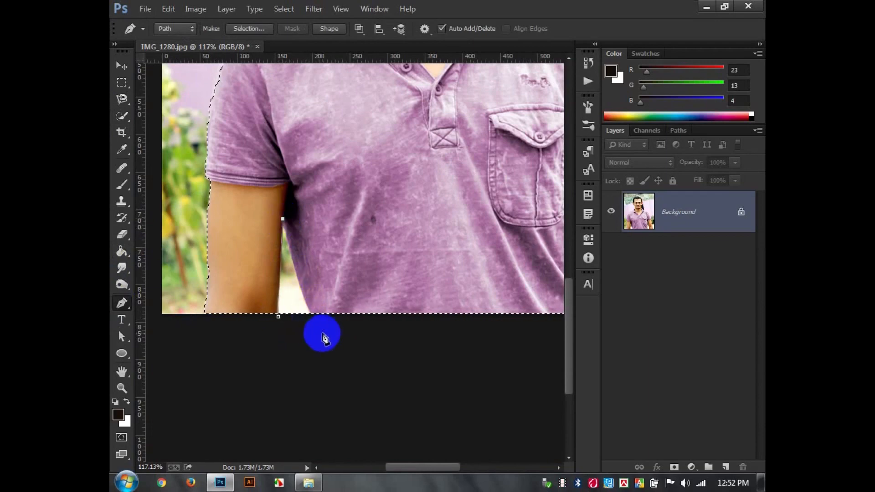
pyautogui.moveTo(341, 362); pyautogui.dragTo(341, 361)
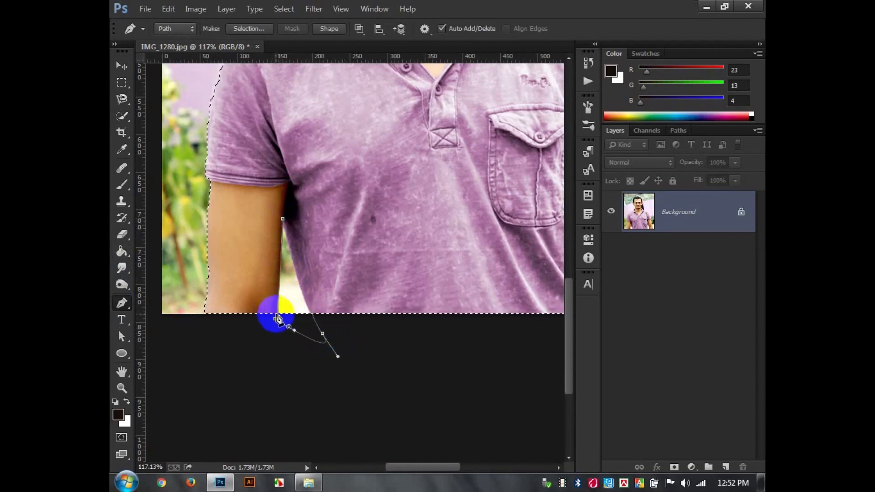
pyautogui.click(278, 317)
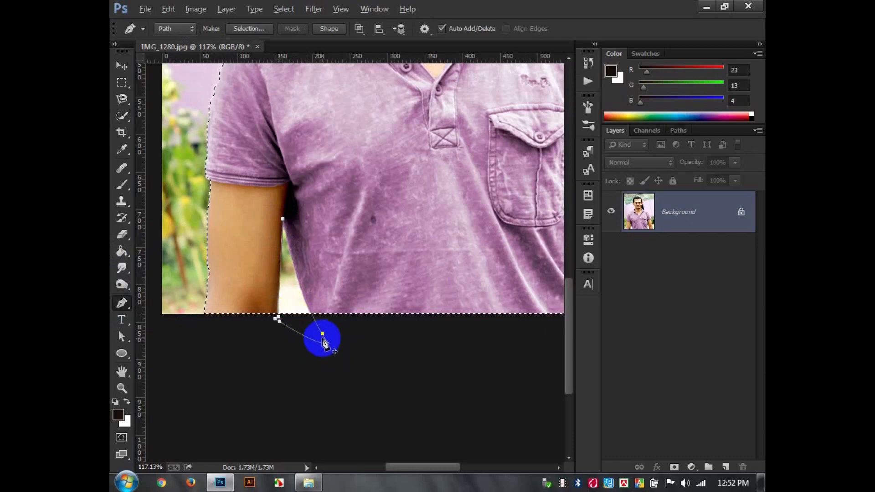
pyautogui.hotkey('ctrl', 'Return')
# Trace the gap between the pocket side of the shirt and the adjacent arm with a closed Pen path and subtract it from the selection.
pyautogui.moveTo(462, 238); pyautogui.dragTo(212, 313)
pyautogui.click(347, 403)
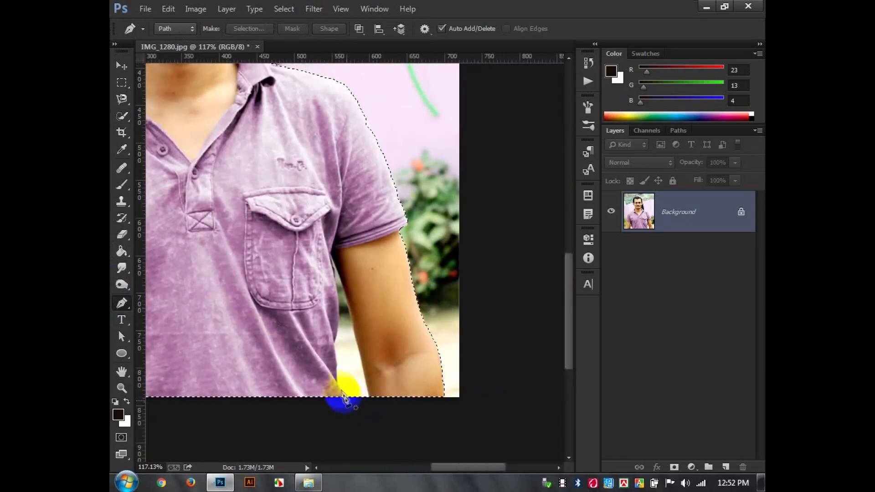
pyautogui.click(337, 385)
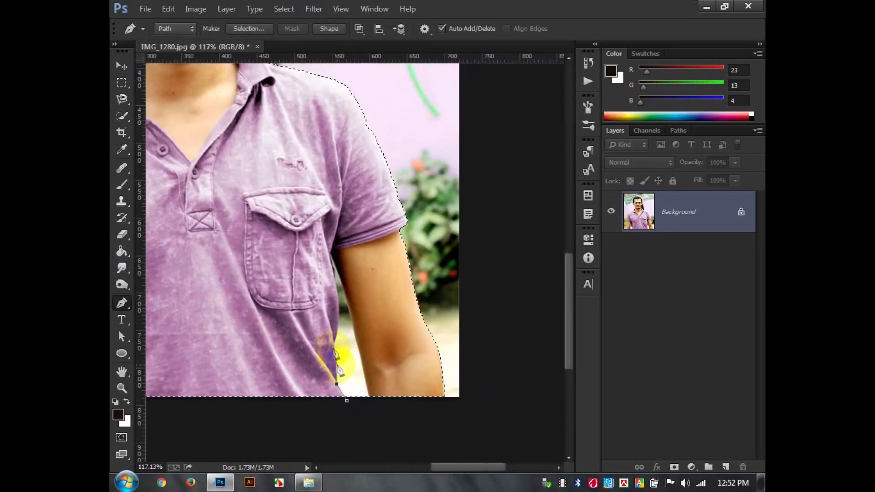
pyautogui.click(334, 345)
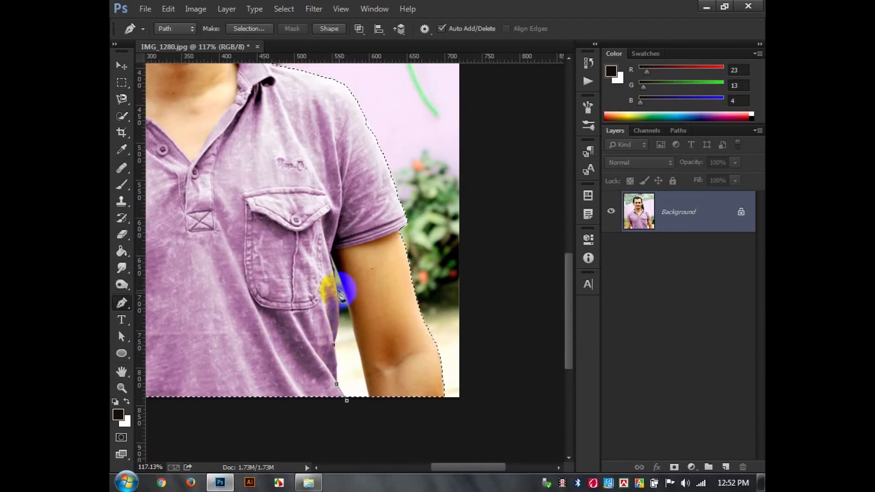
pyautogui.click(331, 261)
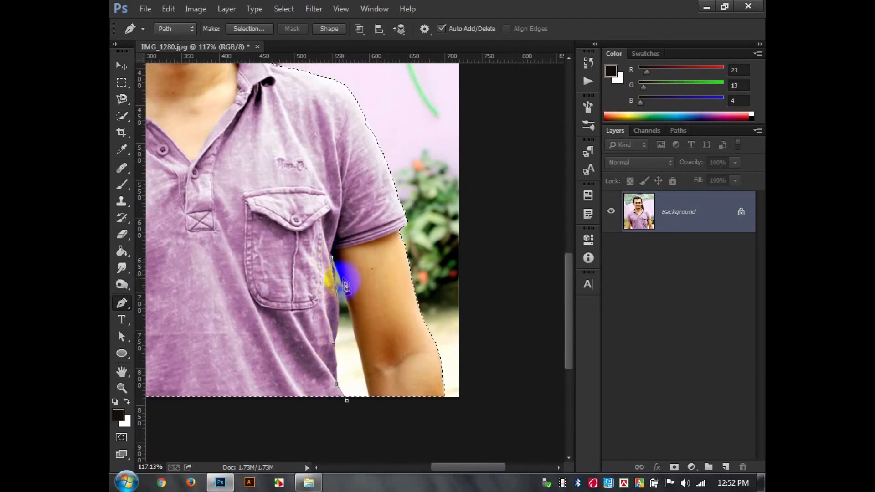
pyautogui.click(349, 318)
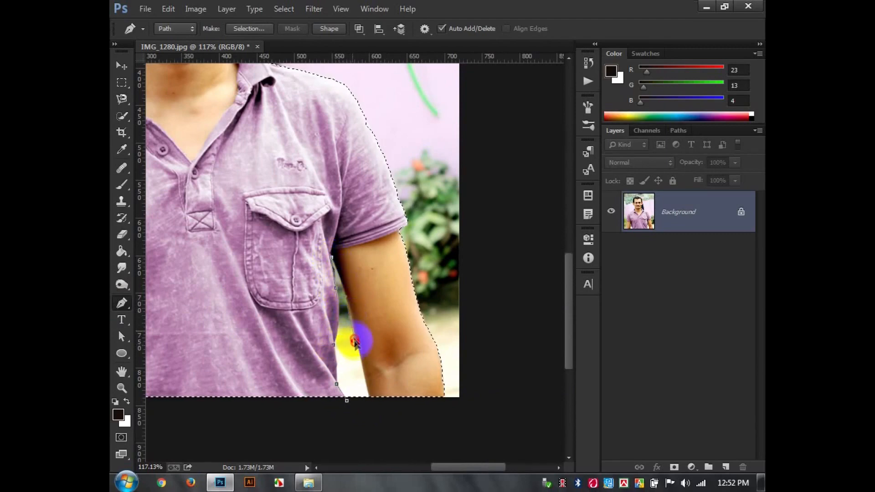
pyautogui.click(364, 367)
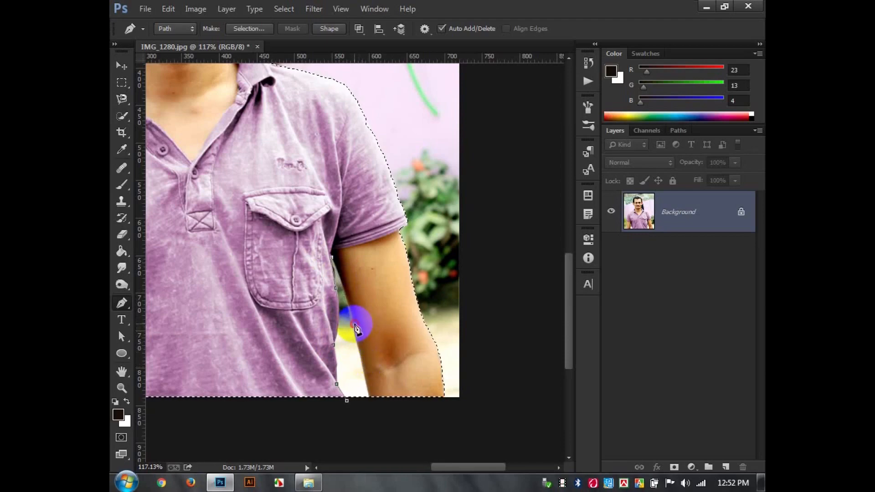
pyautogui.click(355, 324)
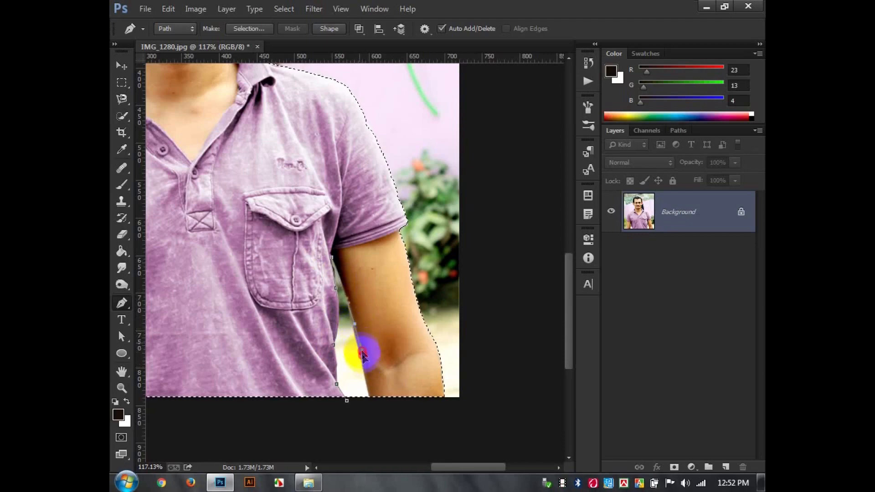
pyautogui.click(373, 407)
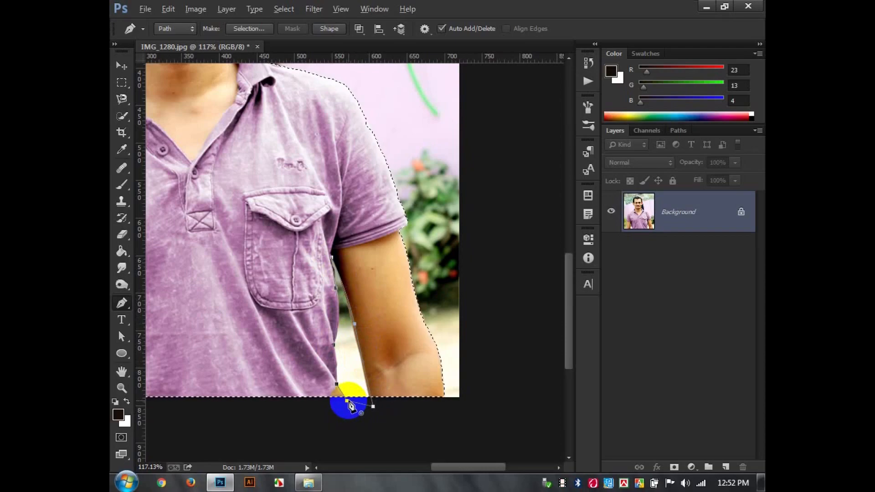
pyautogui.hotkey('ctrl', 'alt', 'Return')
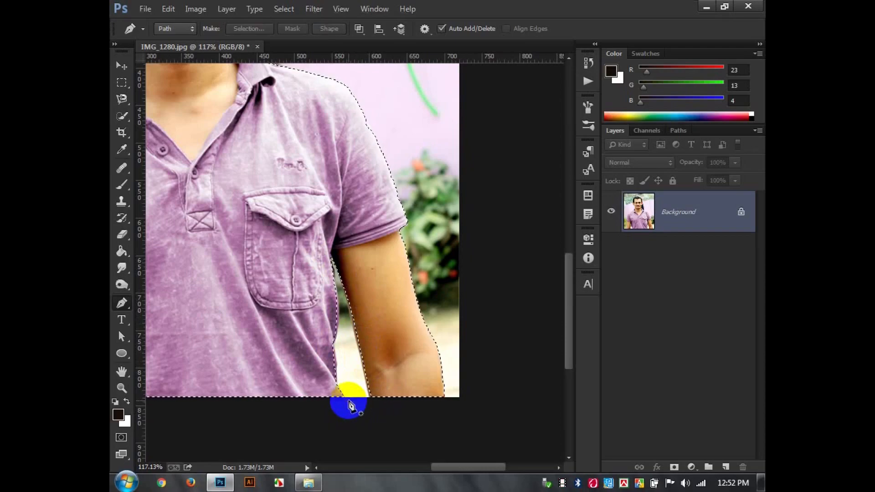
# Mask the photo layer with the current selection to hide the background around the man.
pyautogui.scroll(-3, 332, 311)
pyautogui.scroll(-3, 332, 311)
pyautogui.click(674, 467)
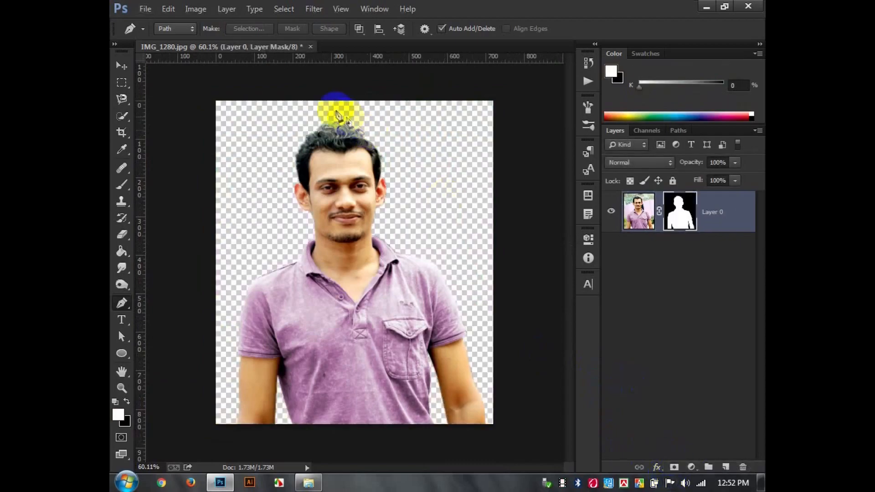
# Use Refine Mask on the layer mask and brush the Refine Radius tool along the man's hair edge, size 35.
pyautogui.scroll(4, 335, 112)
pyautogui.scroll(3, 335, 114)
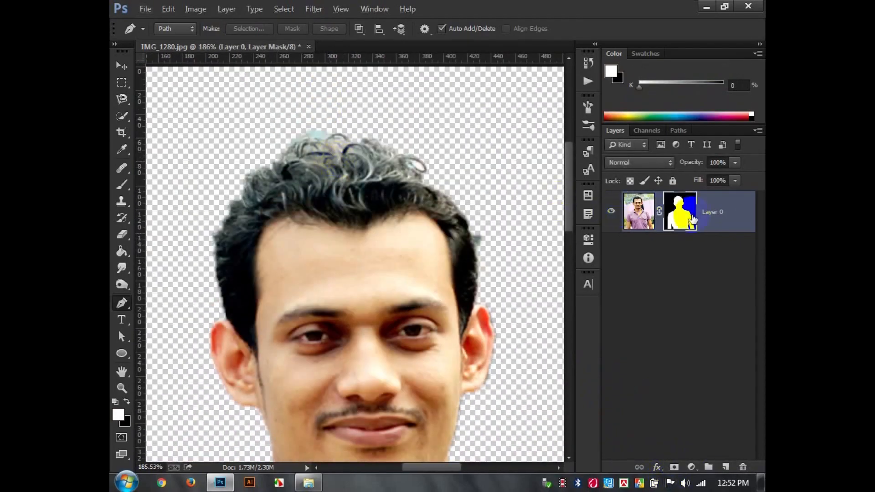
pyautogui.rightClick(693, 221)
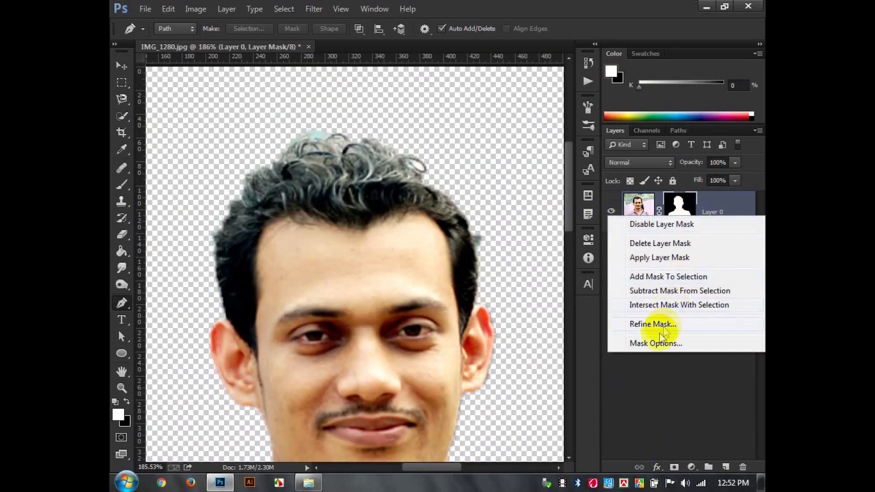
pyautogui.click(658, 327)
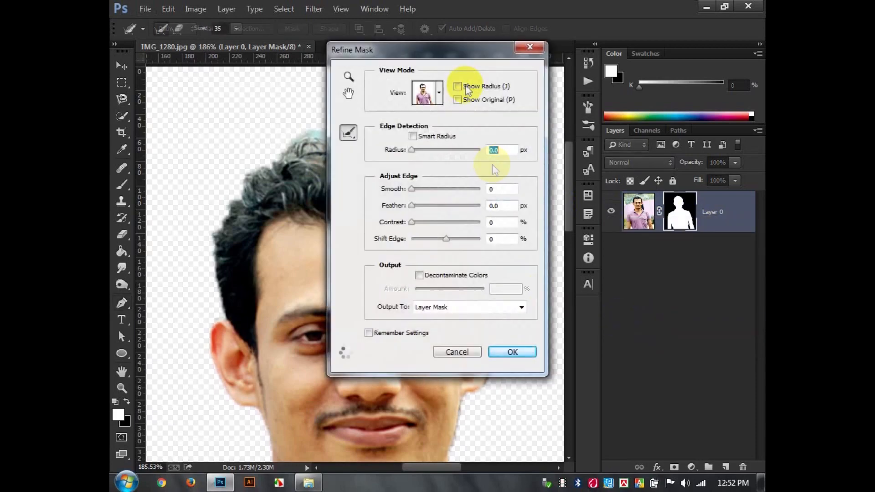
pyautogui.moveTo(449, 58); pyautogui.dragTo(720, 123)
pyautogui.moveTo(494, 287)
pyautogui.mouseDown()
pyautogui.moveTo(475, 217)
pyautogui.moveTo(425, 159)
pyautogui.moveTo(372, 129)
pyautogui.moveTo(280, 121)
pyautogui.moveTo(209, 186)
pyautogui.moveTo(191, 220)
pyautogui.moveTo(202, 231)
pyautogui.moveTo(226, 302)
pyautogui.mouseUp()
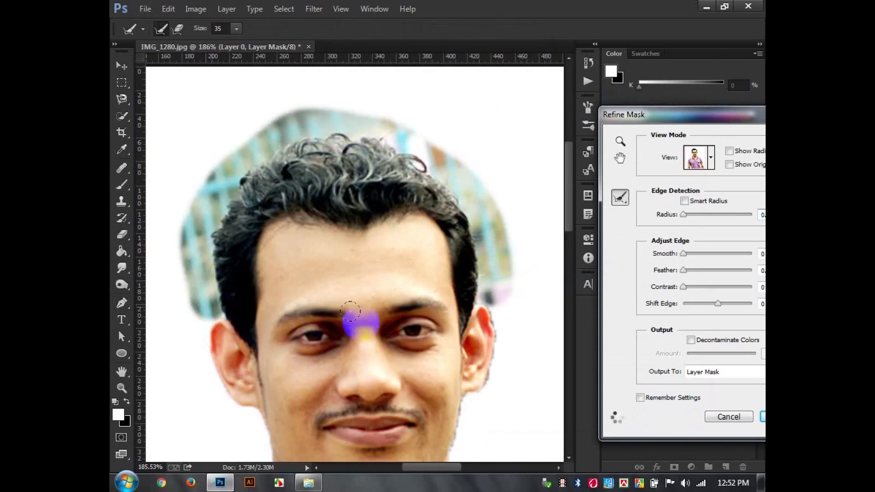
# Set the mask's Contrast to 31% and Shift Edge to -12%, and apply the refinement to the layer mask.
pyautogui.moveTo(673, 115); pyautogui.dragTo(644, 99)
pyautogui.moveTo(689, 290)
pyautogui.mouseDown()
pyautogui.moveTo(675, 290)
pyautogui.moveTo(674, 270)
pyautogui.moveTo(682, 290)
pyautogui.mouseUp()
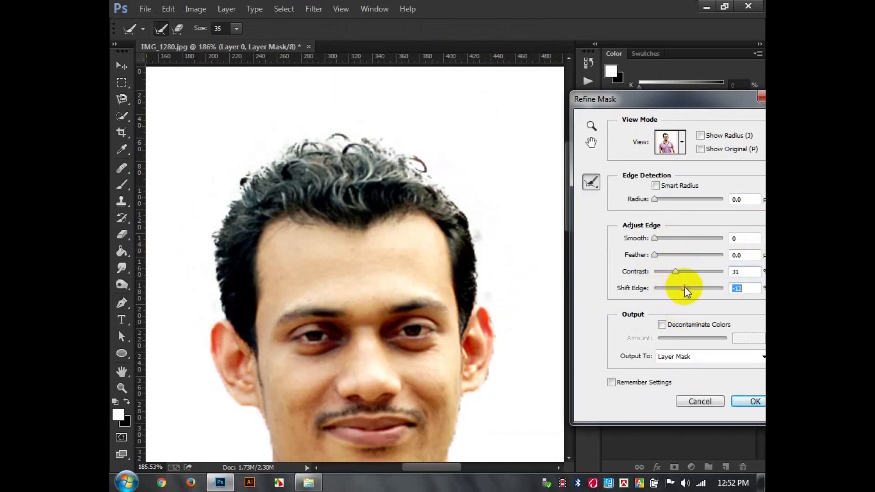
pyautogui.click(750, 401)
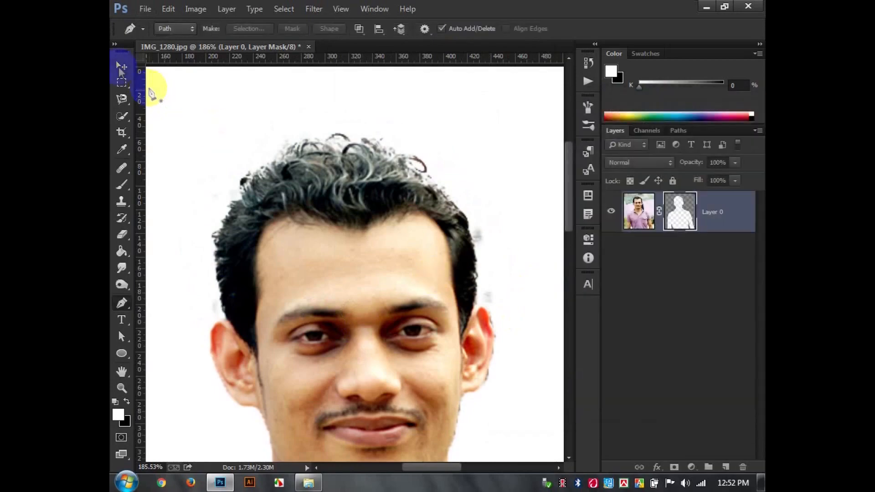
# Create a new blank portrait document with a white background.
pyautogui.click(122, 67)
pyautogui.scroll(-5, 377, 191)
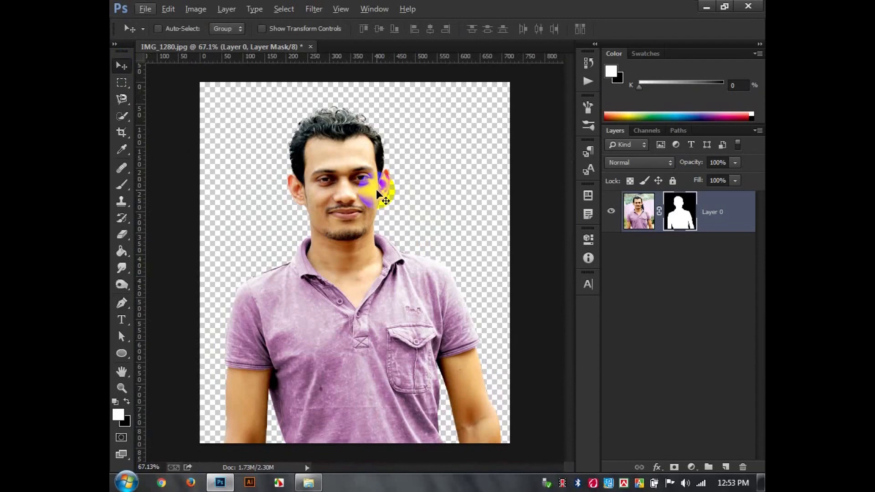
pyautogui.click(145, 7)
pyautogui.click(155, 22)
pyautogui.click(516, 116)
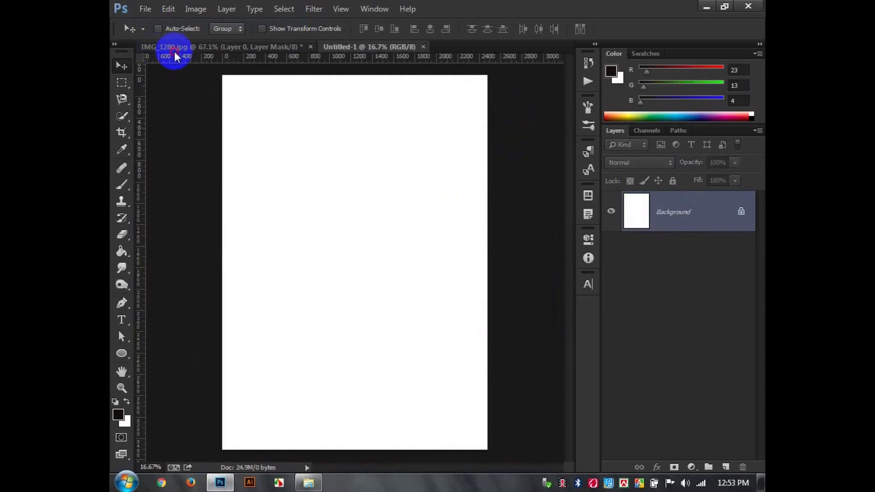
# Apply the layer mask in IMG_1280.jpg and move the cut-out man into the Untitled-1 document.
pyautogui.click(175, 48)
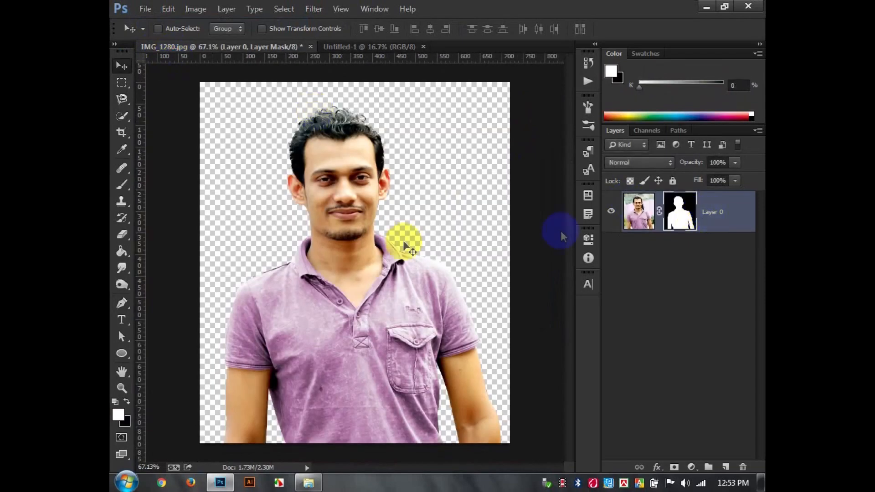
pyautogui.moveTo(715, 212); pyautogui.dragTo(744, 468)
pyautogui.moveTo(440, 276); pyautogui.dragTo(345, 224)
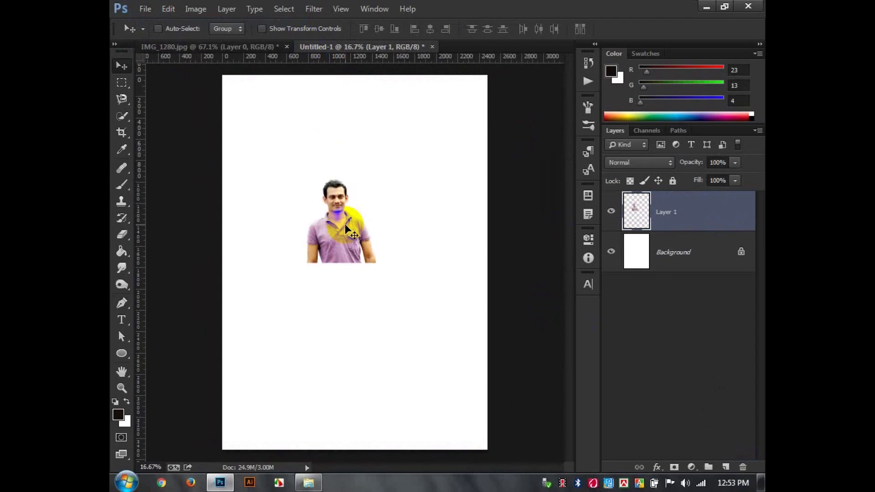
# Free Transform the cut-out man: scale him to about 290%, rotate about 3.5° and place him in the page's upper middle.
pyautogui.hotkey('ctrl', 't')
pyautogui.moveTo(376, 178); pyautogui.dragTo(463, 164)
pyautogui.moveTo(277, 170); pyautogui.dragTo(285, 176)
pyautogui.hotkey('ctrl', 'z')
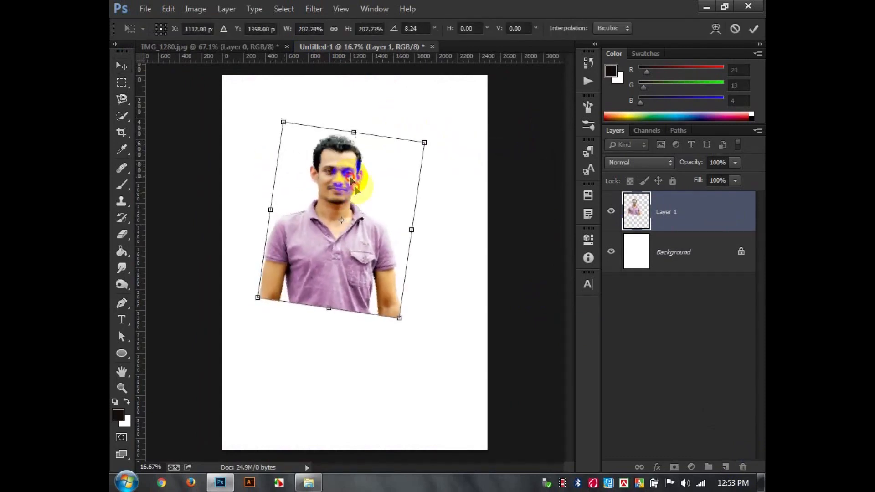
pyautogui.moveTo(351, 179); pyautogui.dragTo(360, 199)
pyautogui.moveTo(466, 230); pyautogui.dragTo(473, 219)
pyautogui.moveTo(428, 156); pyautogui.dragTo(469, 122)
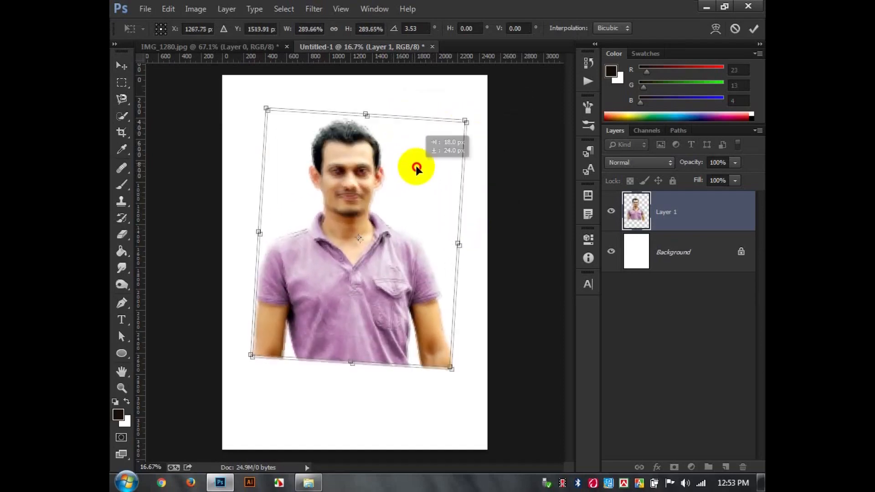
pyautogui.press('Return')
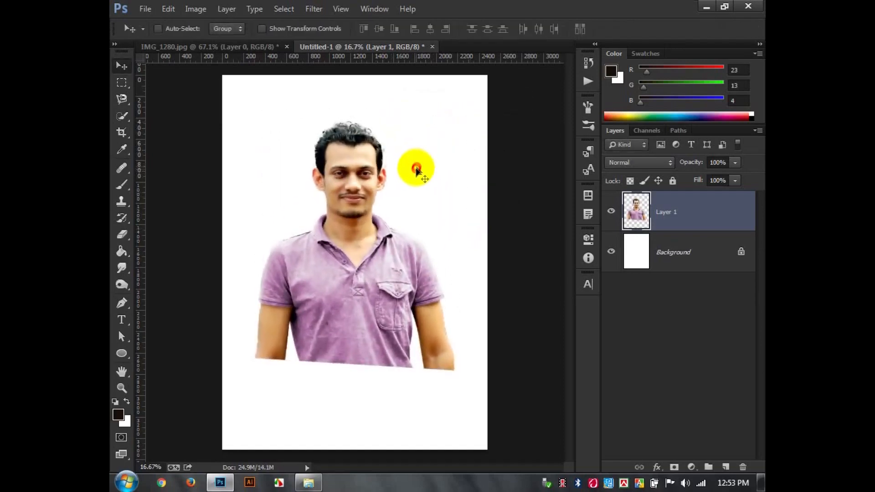
pyautogui.hotkey('ctrl', '0')
pyautogui.click(196, 9)
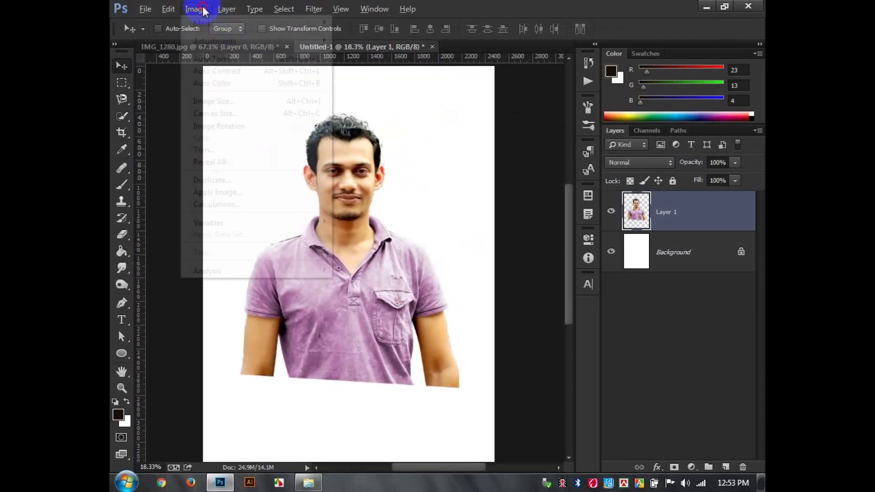
pyautogui.moveTo(259, 41)
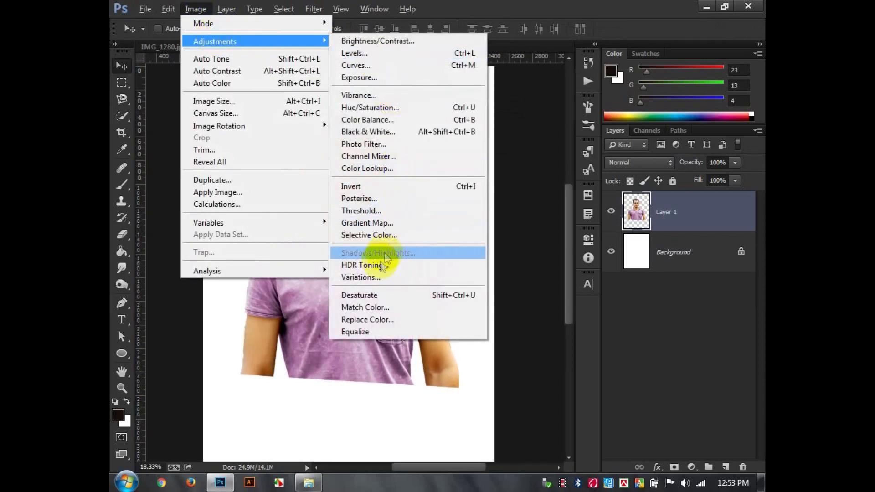
pyautogui.click(363, 211)
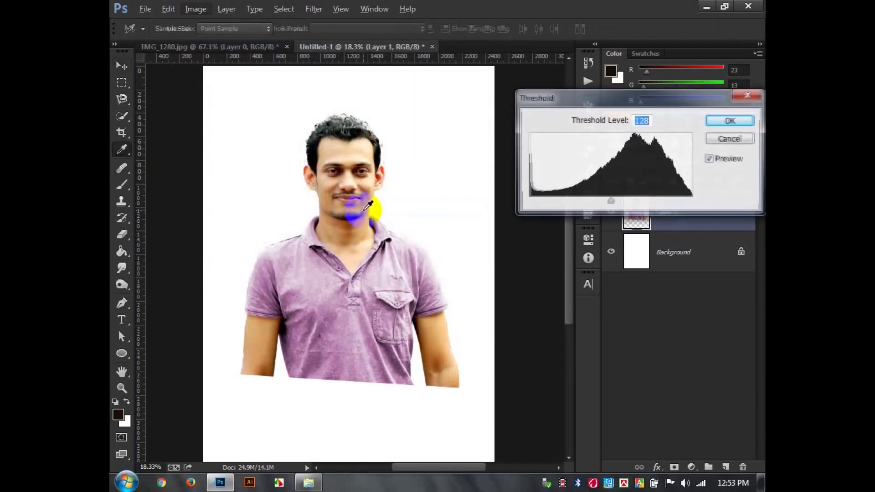
pyautogui.click(615, 206)
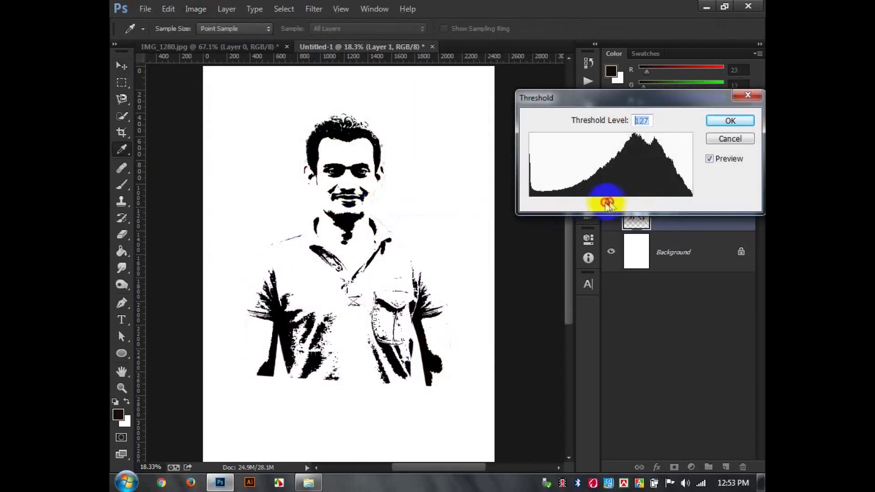
pyautogui.moveTo(608, 205)
pyautogui.mouseDown()
pyautogui.moveTo(630, 198)
pyautogui.moveTo(601, 201)
pyautogui.moveTo(619, 201)
pyautogui.mouseUp()
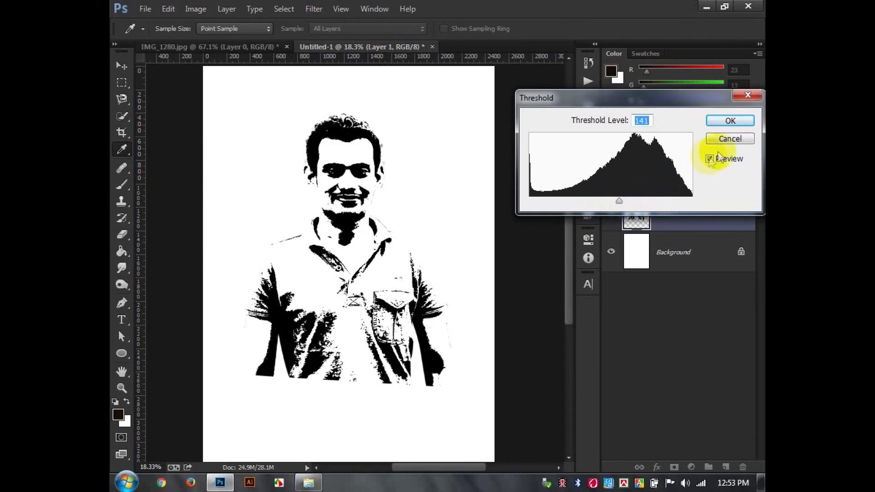
pyautogui.click(730, 139)
# Apply a Black & White adjustment to Layer 1 with Yellows at 158%, Magentas at -69% and Reds raised slightly.
pyautogui.click(196, 9)
pyautogui.moveTo(201, 43)
pyautogui.click(362, 131)
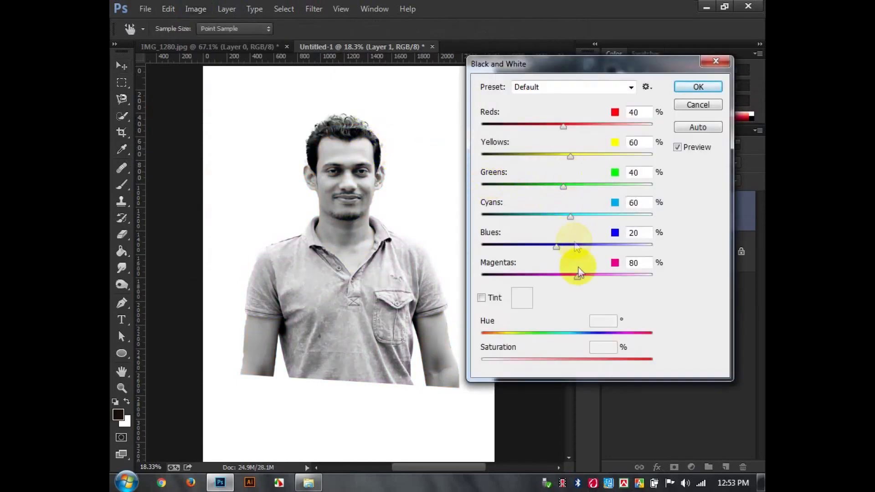
pyautogui.moveTo(577, 276); pyautogui.dragTo(541, 279)
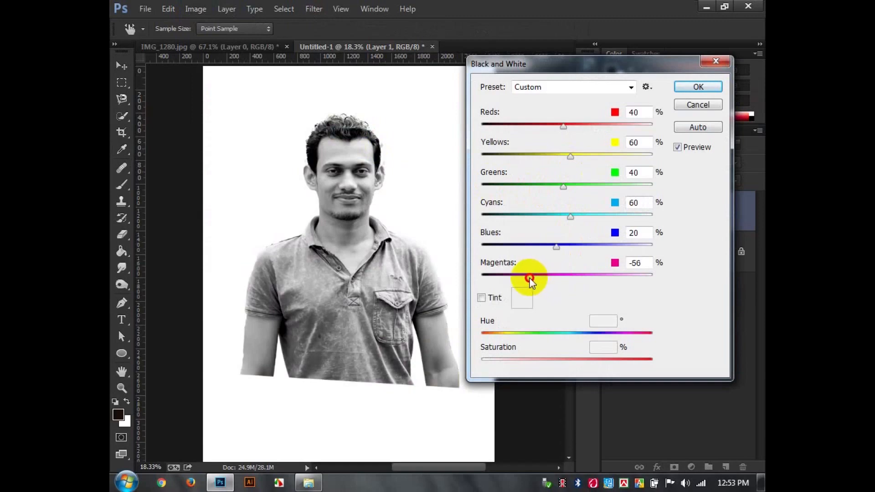
pyautogui.moveTo(585, 156); pyautogui.dragTo(607, 145)
pyautogui.click(564, 125)
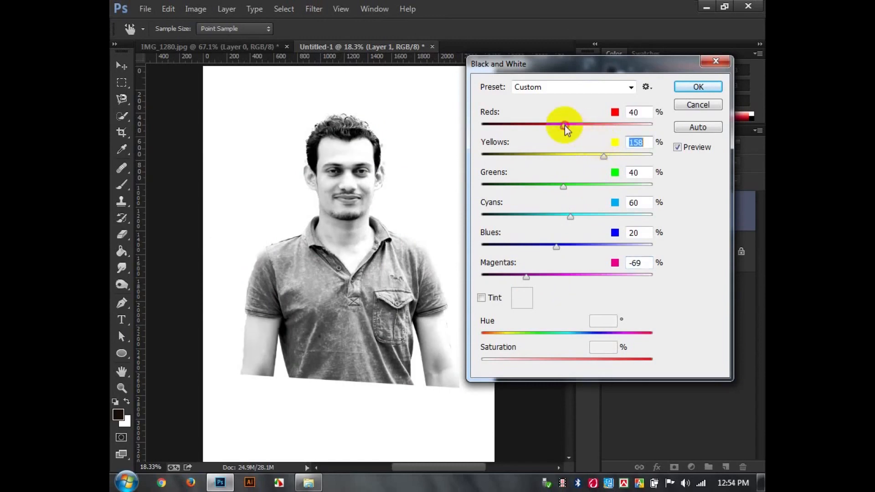
pyautogui.moveTo(568, 124); pyautogui.dragTo(570, 136)
pyautogui.click(698, 87)
# Apply Levels to Layer 1 with the black input level at 37 and the white input level lowered slightly.
pyautogui.click(196, 9)
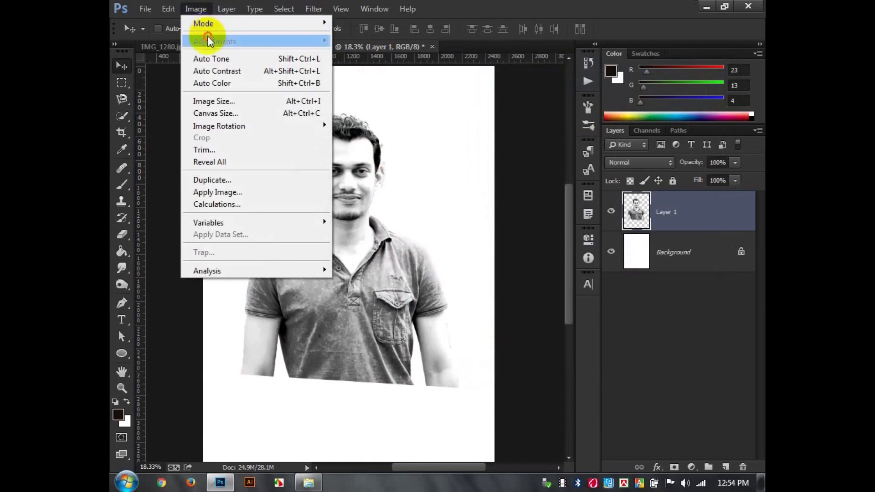
pyautogui.moveTo(316, 42)
pyautogui.click(353, 53)
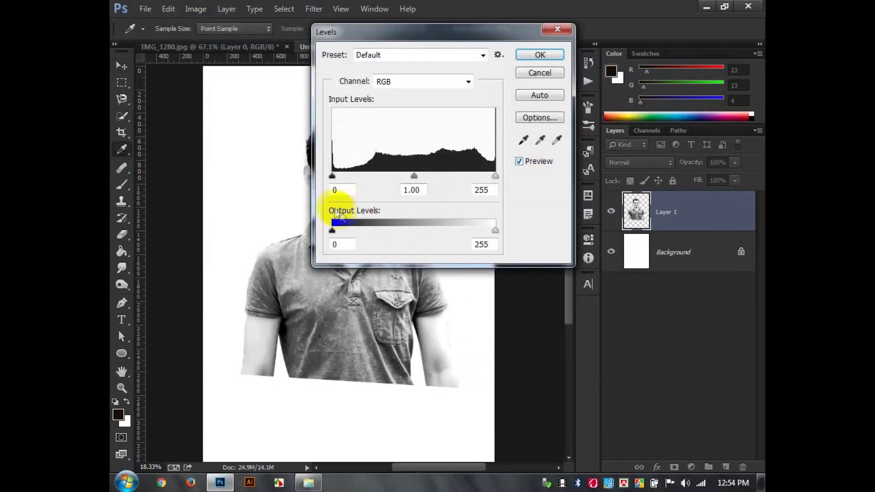
pyautogui.moveTo(397, 34); pyautogui.dragTo(482, 45)
pyautogui.moveTo(417, 187); pyautogui.dragTo(442, 187)
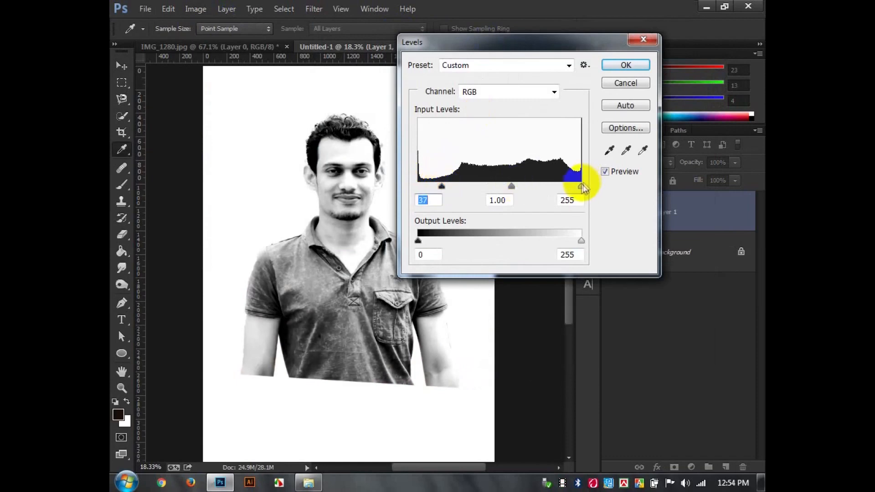
pyautogui.moveTo(582, 186); pyautogui.dragTo(571, 187)
pyautogui.click(612, 63)
pyautogui.click(607, 71)
pyautogui.click(729, 69)
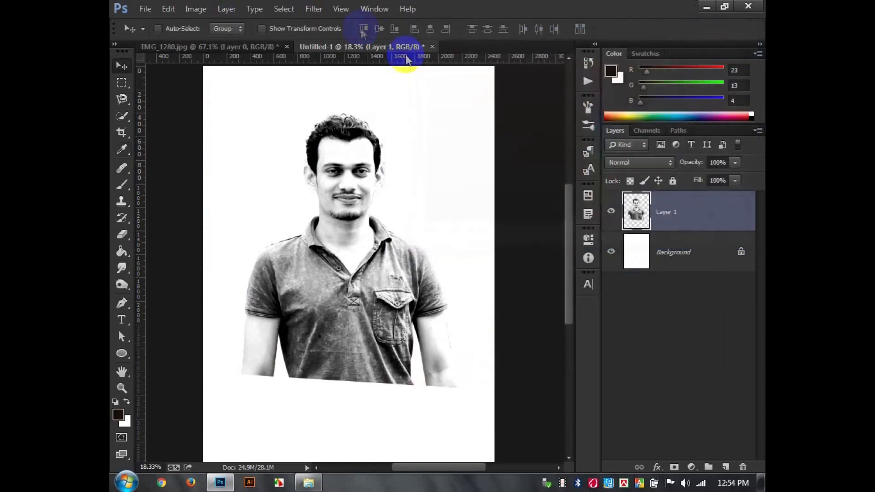
# Turn the man pure black and white with a Threshold adjustment, and shift him slightly right and down on the page.
pyautogui.click(204, 10)
pyautogui.moveTo(256, 41)
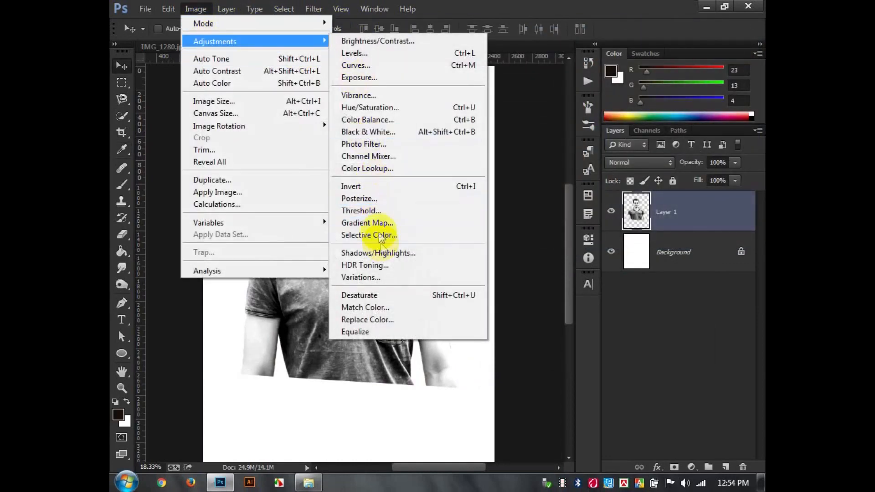
pyautogui.click(380, 253)
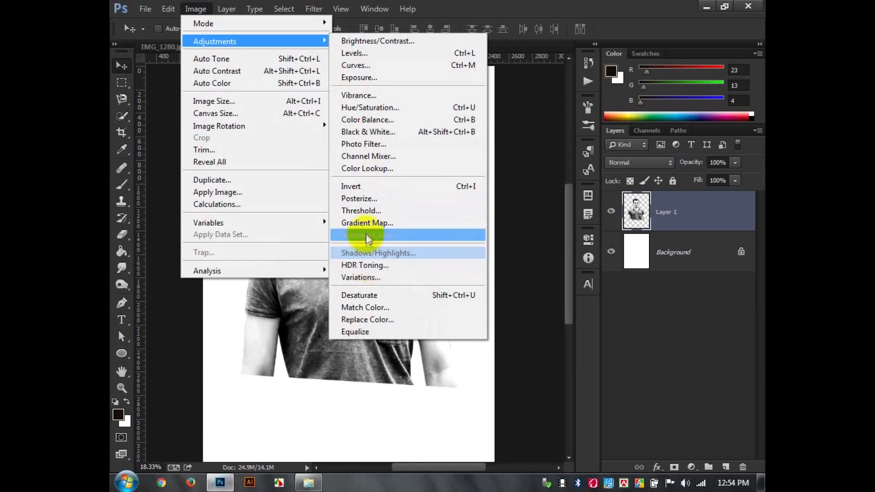
pyautogui.moveTo(611, 201)
pyautogui.mouseDown()
pyautogui.moveTo(580, 201)
pyautogui.moveTo(618, 195)
pyautogui.moveTo(607, 193)
pyautogui.mouseUp()
pyautogui.click(729, 121)
pyautogui.press('v')
pyautogui.moveTo(352, 179); pyautogui.dragTo(350, 194)
pyautogui.moveTo(397, 269); pyautogui.dragTo(402, 265)
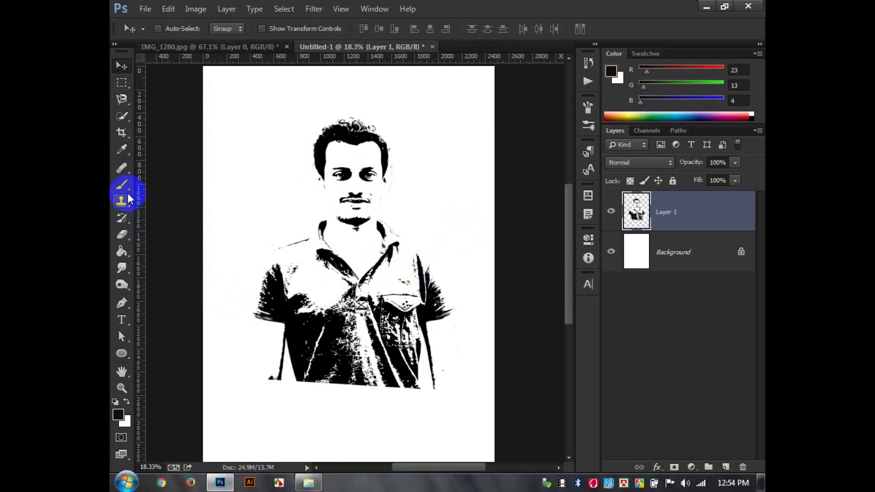
# Hide the Background layer so the thresholded man stands on transparency.
pyautogui.click(611, 252)
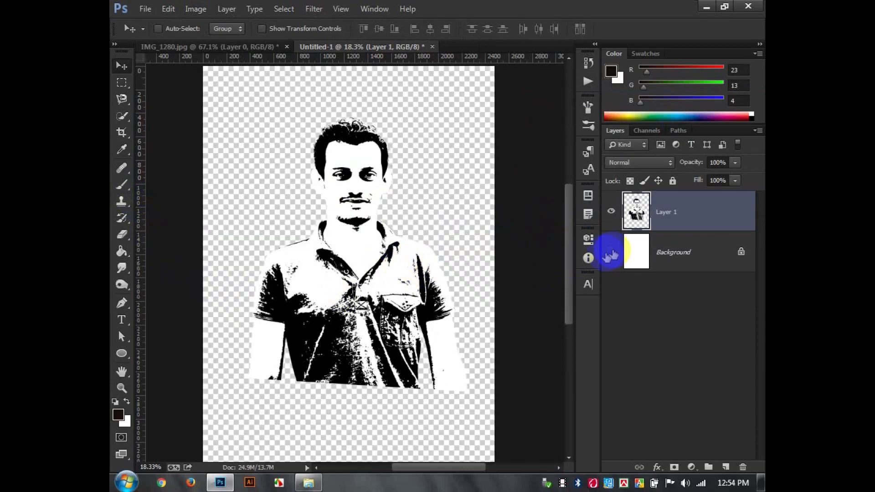
pyautogui.moveTo(347, 243); pyautogui.dragTo(367, 253)
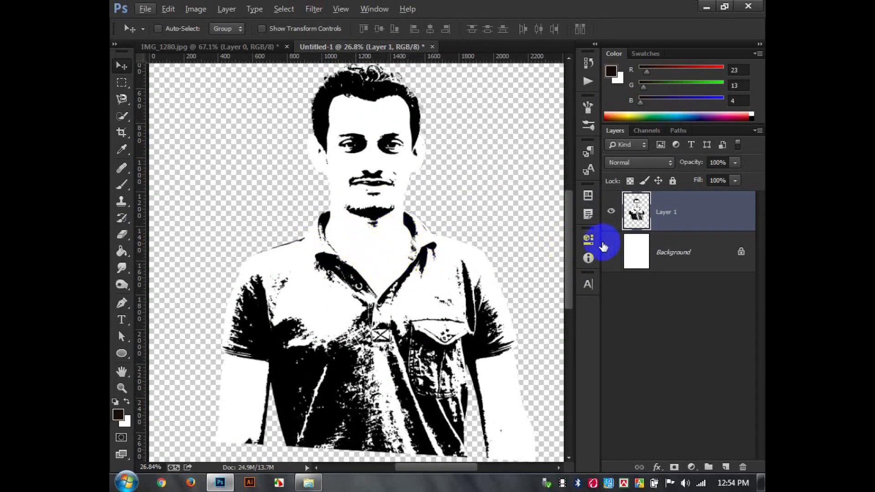
pyautogui.scroll(-1, 487, 267)
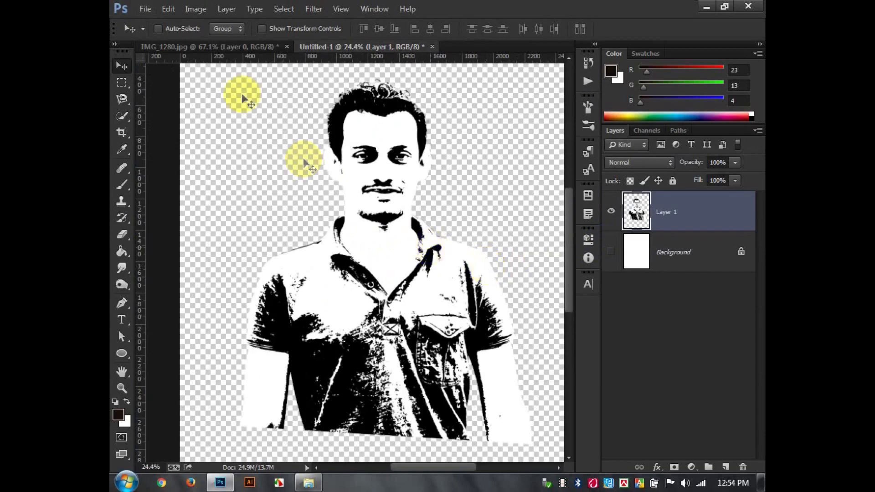
# Select the man's white areas with Color Range at Fuzziness 68, delete them from Layer 1 and deselect.
pyautogui.click(196, 10)
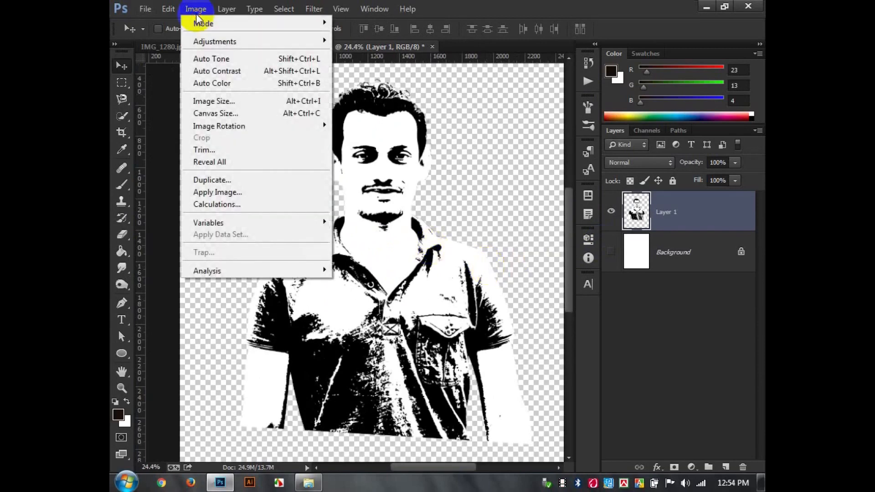
pyautogui.moveTo(284, 9)
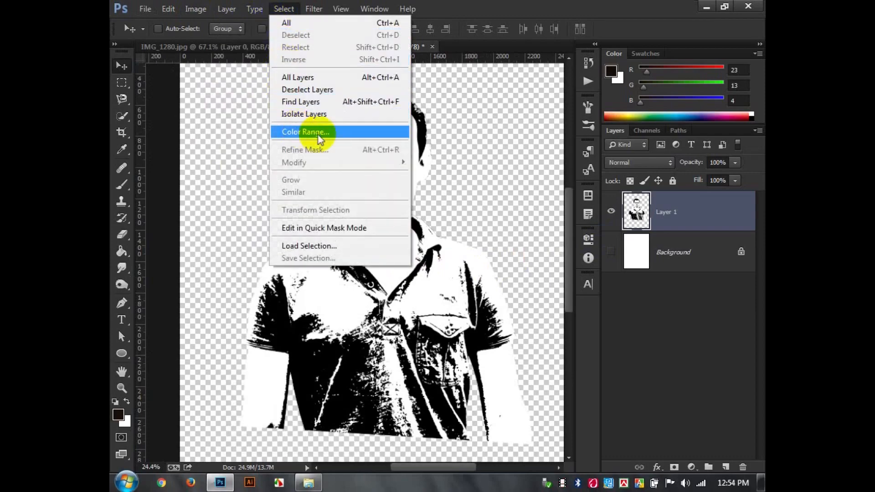
pyautogui.click(302, 136)
pyautogui.moveTo(462, 104); pyautogui.dragTo(580, 32)
pyautogui.click(399, 123)
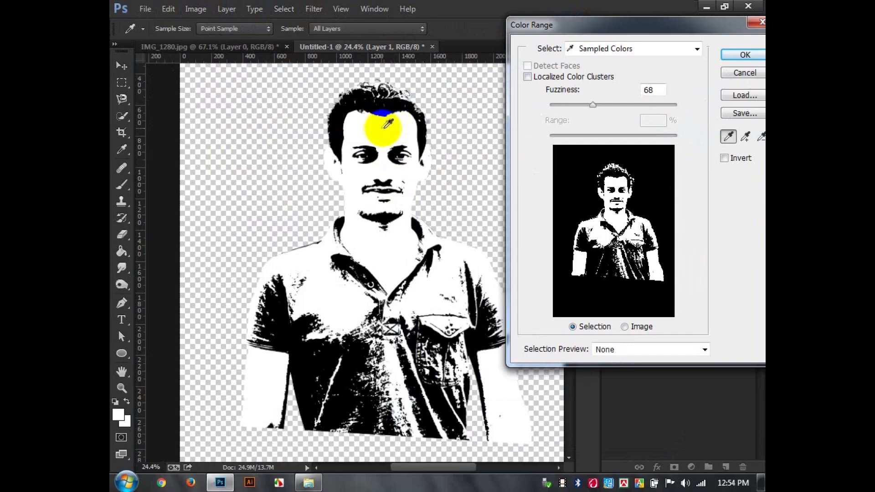
pyautogui.click(732, 56)
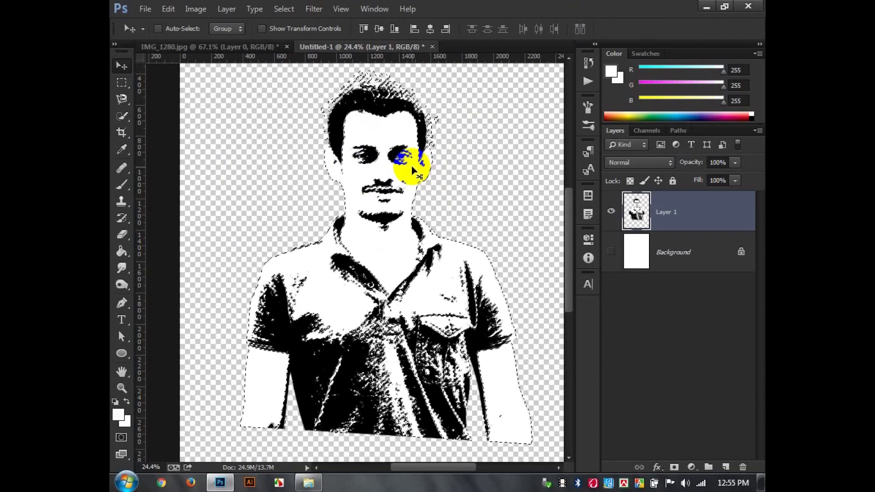
pyautogui.press('Delete')
pyautogui.hotkey('ctrl', 'd')
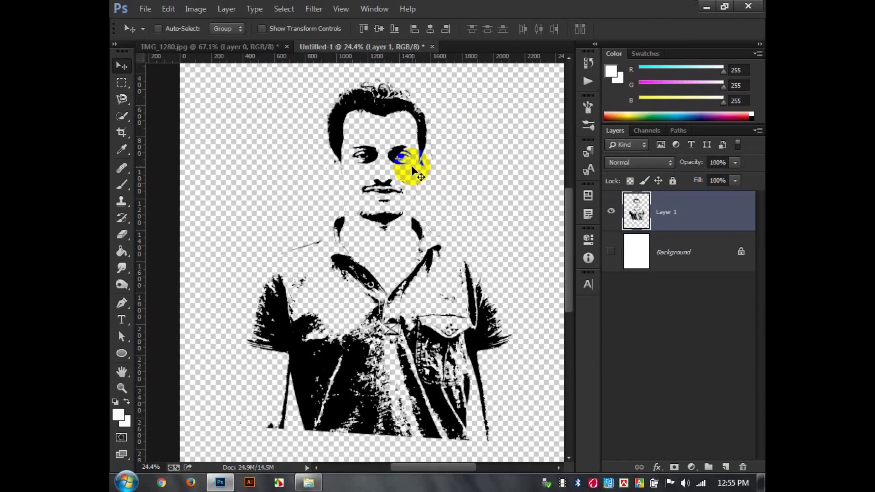
# Undo the deletion of the white areas and the Color Range selection.
pyautogui.click(608, 254)
pyautogui.hotkey('ctrl', 'alt', 'z')
pyautogui.hotkey('ctrl', 'alt', 'z')
pyautogui.hotkey('ctrl', 'alt', 'z')
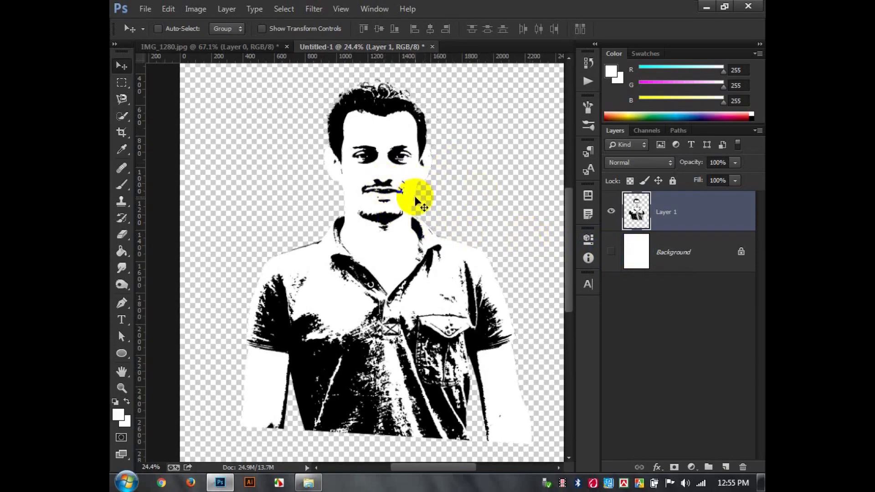
pyautogui.click(281, 9)
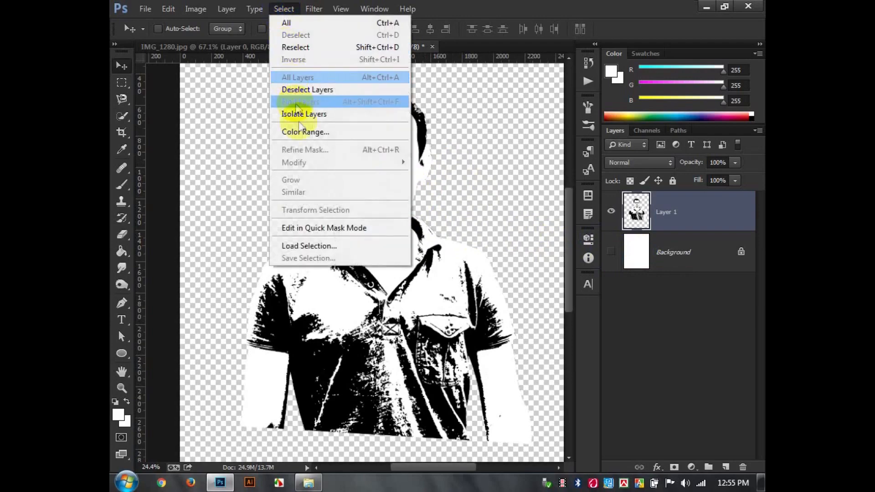
pyautogui.click(302, 131)
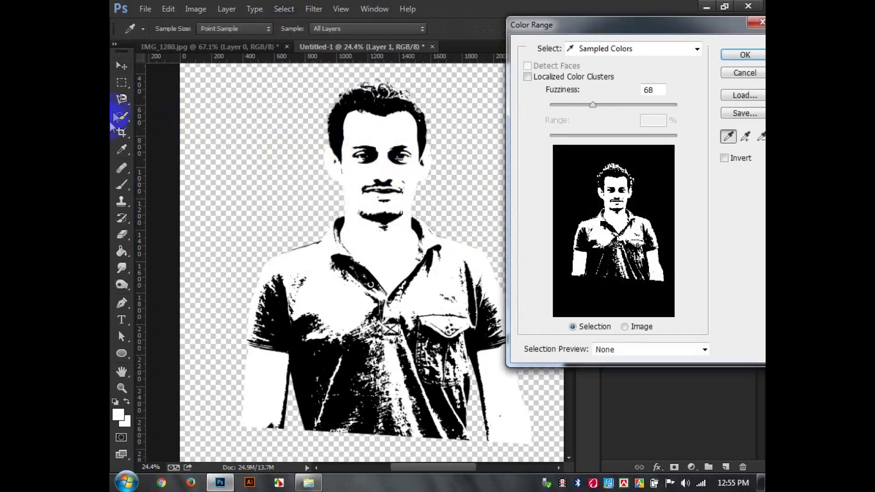
pyautogui.click(752, 80)
# Try selecting the man's white areas with the Magic Wand at Tolerance 10, and drop the selection.
pyautogui.rightClick(122, 116)
pyautogui.click(146, 132)
pyautogui.click(388, 138)
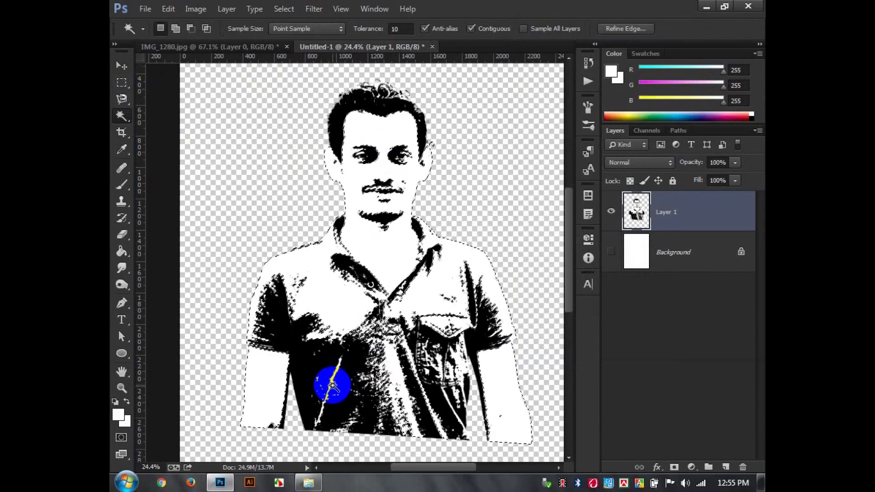
pyautogui.press('alt')
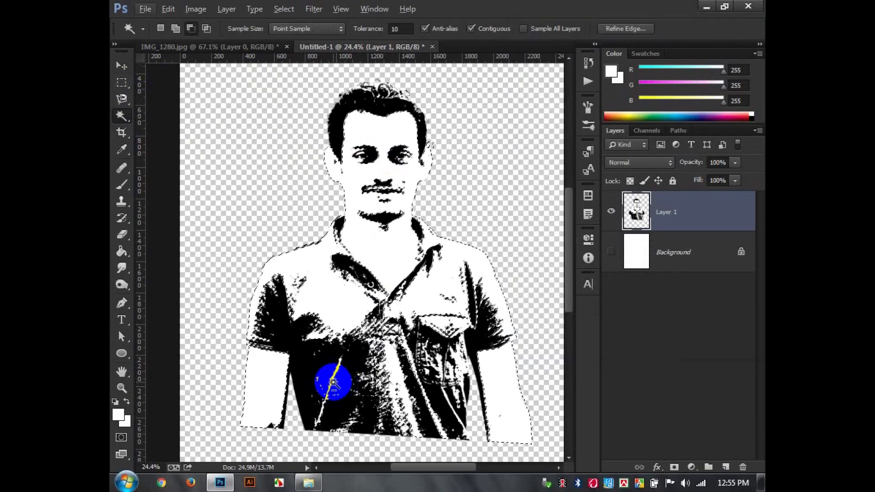
pyautogui.hotkey('ctrl', 'd')
# Use Color Range at Fuzziness 68 to select the white parts of Layer 1, remove them and clear the selection.
pyautogui.click(284, 5)
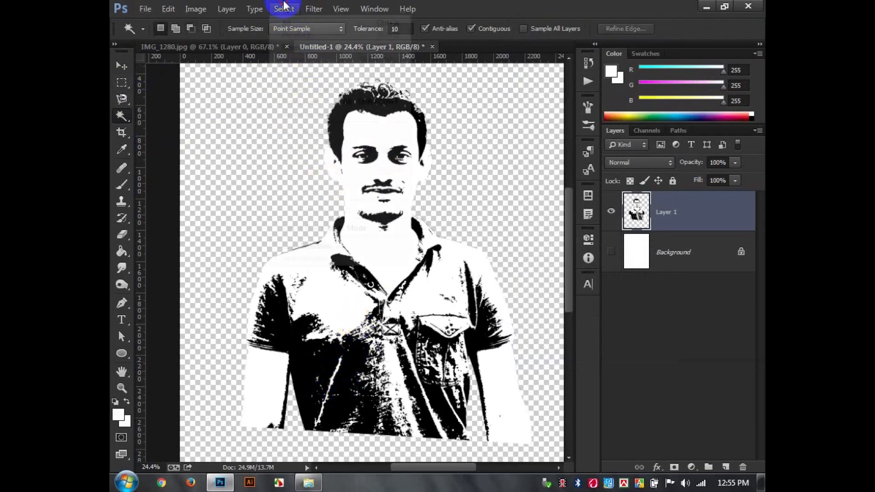
pyautogui.click(341, 130)
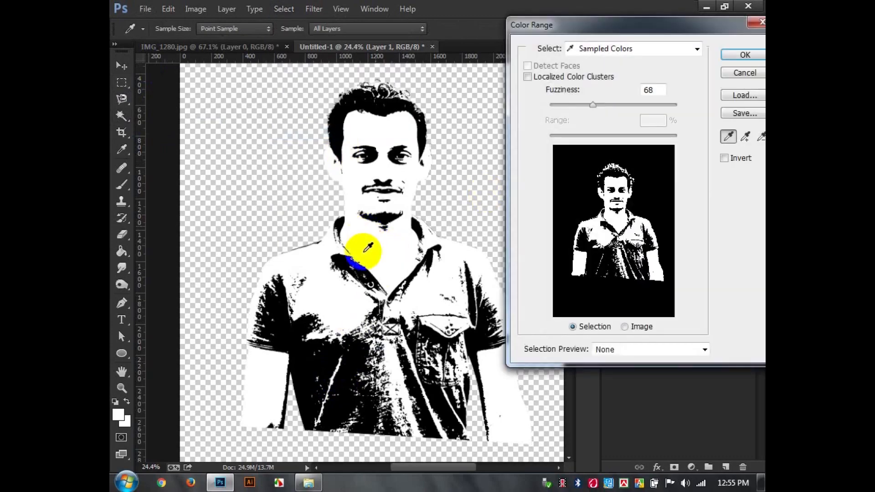
pyautogui.click(742, 55)
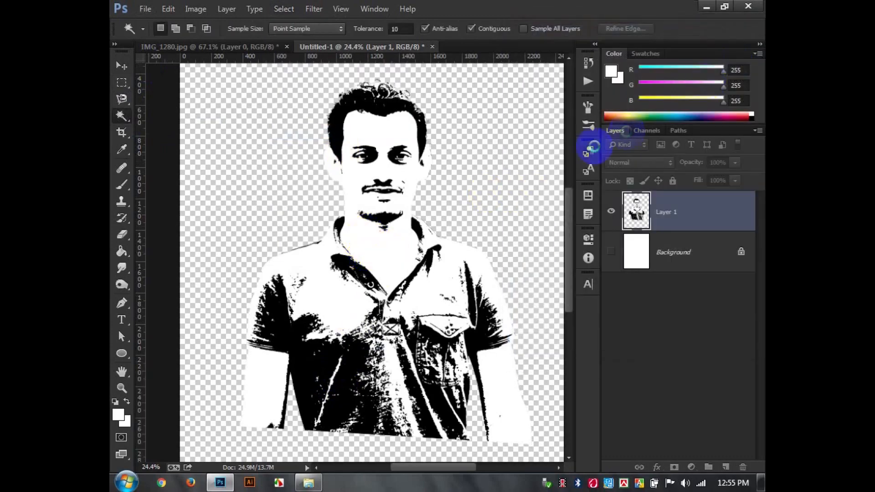
pyautogui.press('Delete')
pyautogui.hotkey('ctrl', 'd')
# Switch to the Move tool and show the white Background layer again.
pyautogui.click(118, 67)
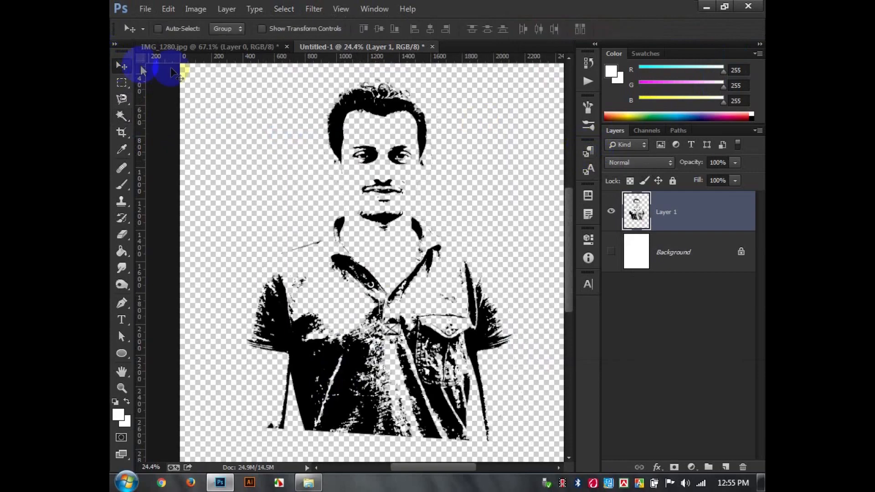
pyautogui.scroll(-1, 394, 195)
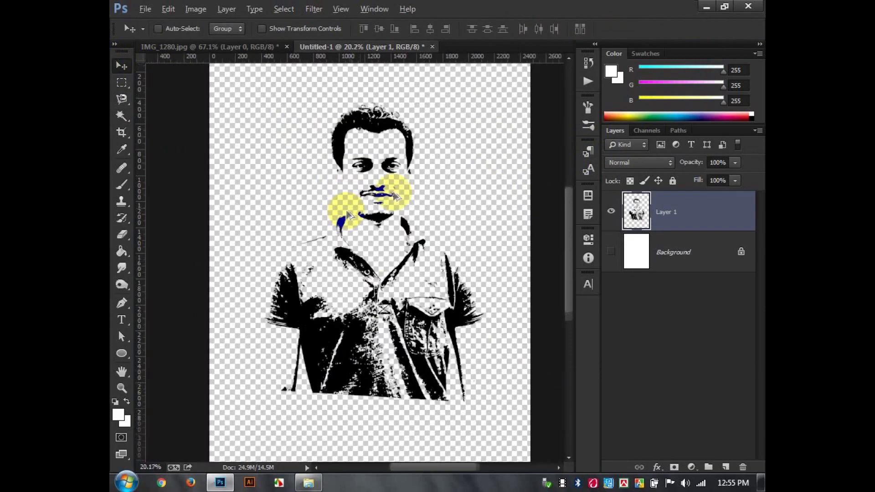
pyautogui.click(605, 251)
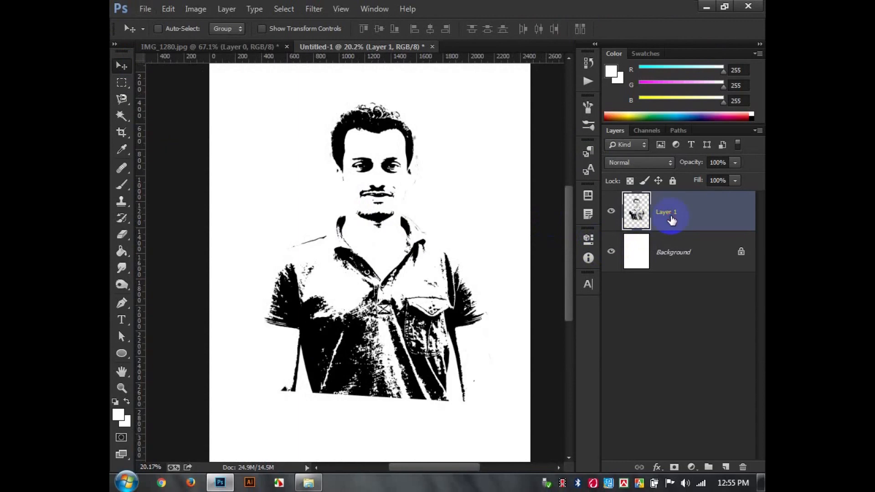
# Set up the Eraser with the 2496 px textured brush tip and reduce its size to 1200 px.
pyautogui.click(126, 185)
pyautogui.rightClick(313, 195)
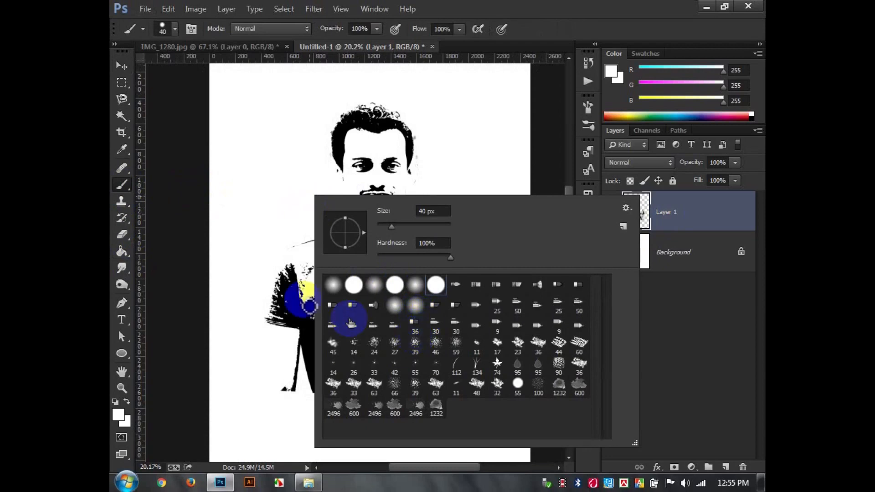
pyautogui.click(122, 235)
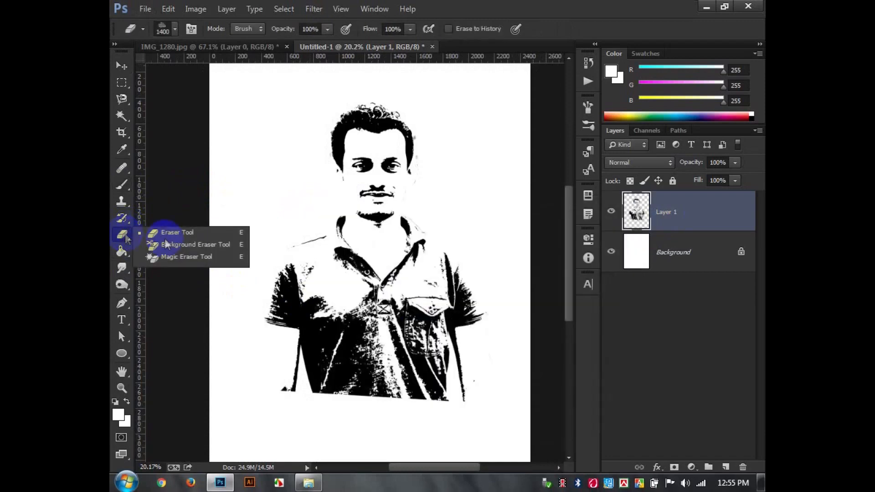
pyautogui.click(176, 238)
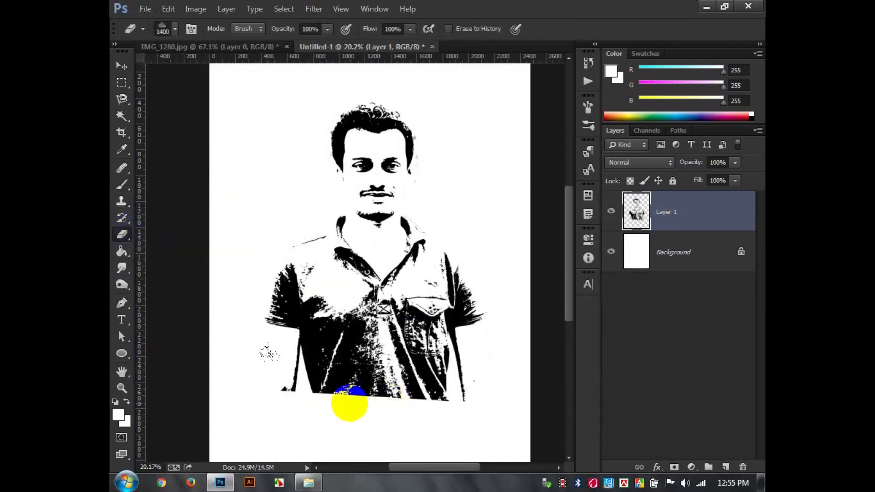
pyautogui.rightClick(371, 242)
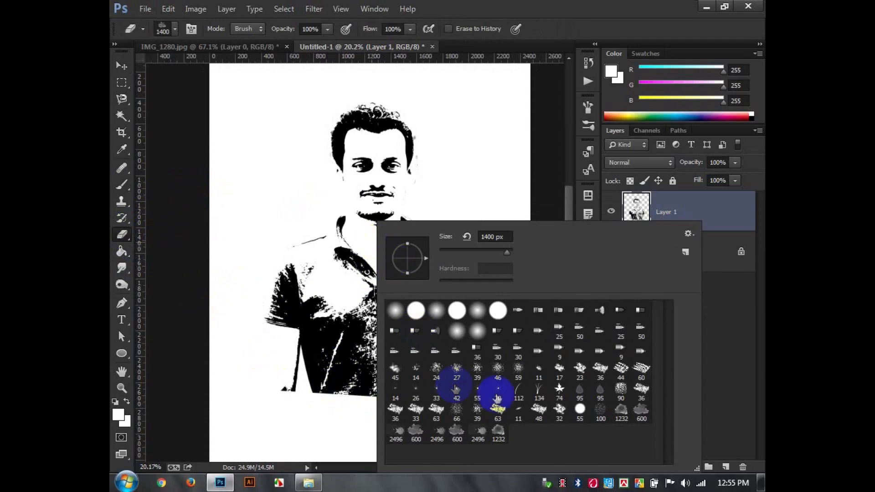
pyautogui.click(539, 8)
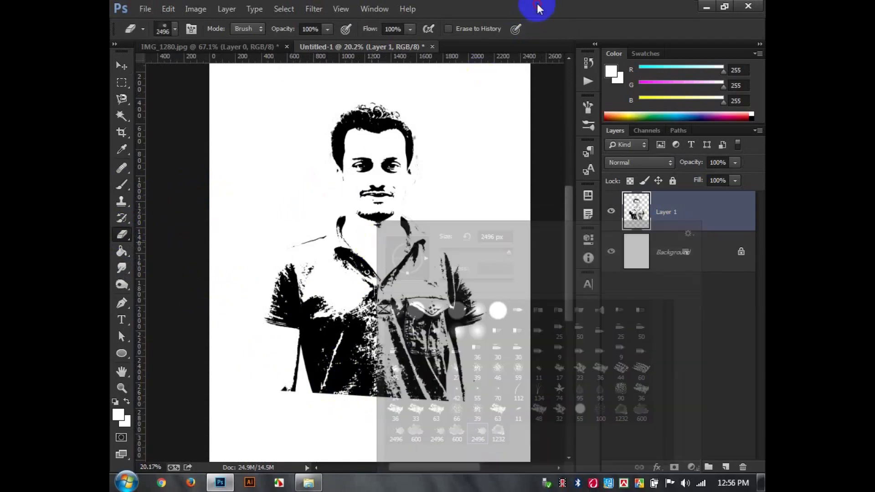
pyautogui.press('[')
pyautogui.press('[')
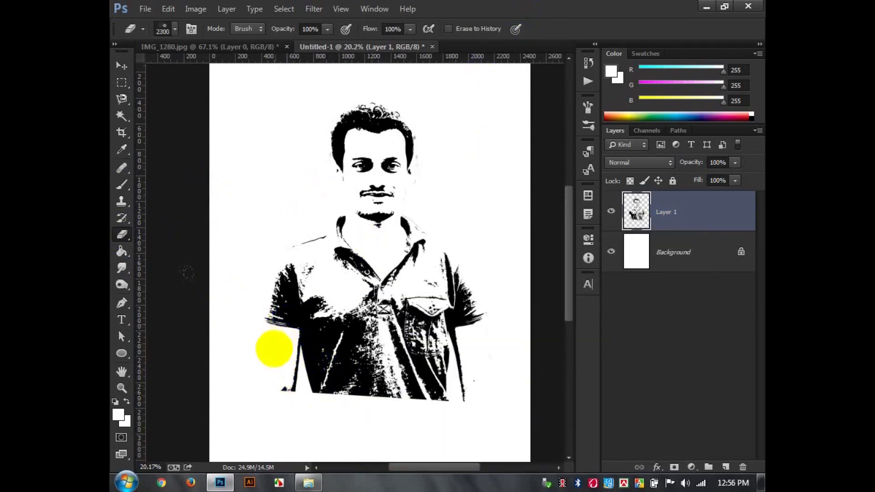
pyautogui.press('[')
pyautogui.press('[')
pyautogui.press('[')
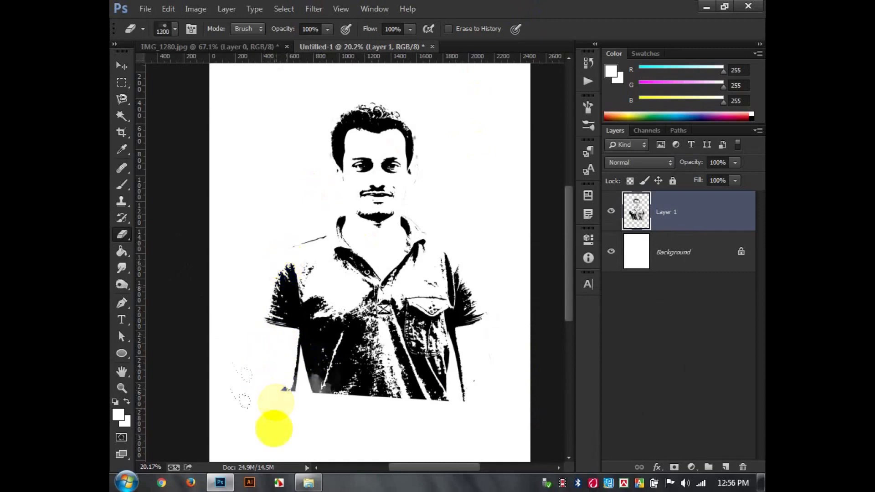
# Try fading the lower-left hem of the shirt on Layer 1 with the textured eraser tip.
pyautogui.press('[')
pyautogui.press('[')
pyautogui.press('[')
pyautogui.press('[')
pyautogui.press('[')
pyautogui.press('[')
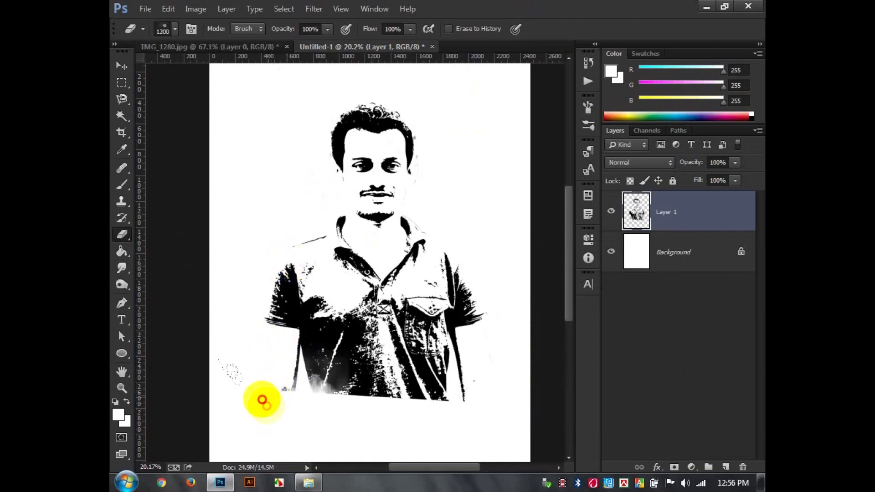
pyautogui.moveTo(292, 397)
pyautogui.mouseDown()
pyautogui.moveTo(352, 406)
pyautogui.moveTo(385, 351)
pyautogui.mouseUp()
# Try erasing the shirt's lower-left edge with a different watercolor-style eraser tip at 900 px.
pyautogui.rightClick(417, 367)
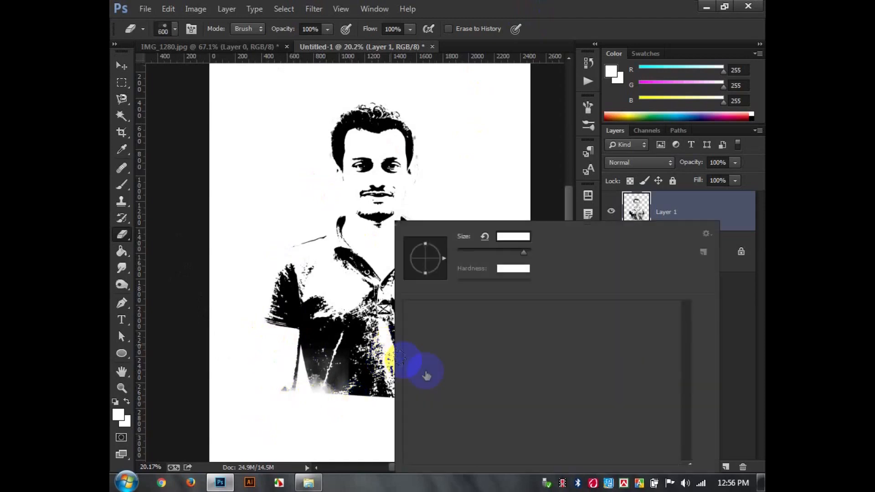
pyautogui.click(553, 28)
pyautogui.press(']')
pyautogui.press(']')
pyautogui.rightClick(384, 279)
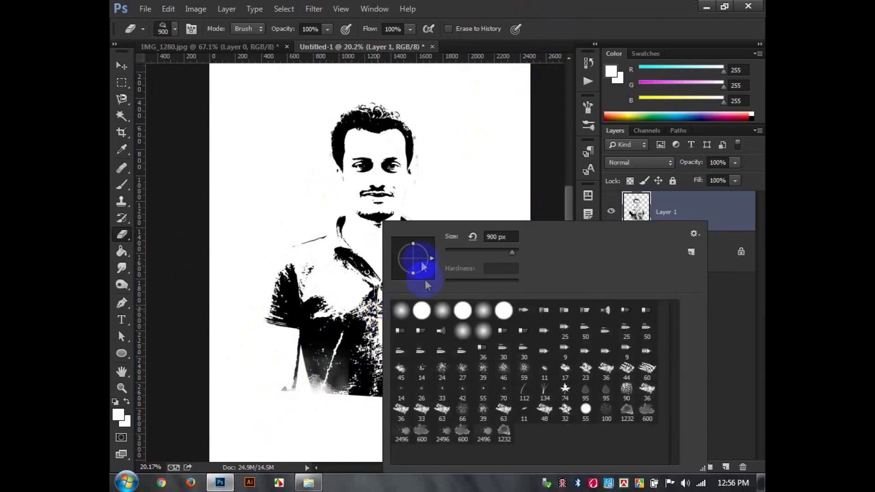
pyautogui.click(587, 9)
pyautogui.click(319, 404)
pyautogui.click(313, 430)
pyautogui.click(317, 427)
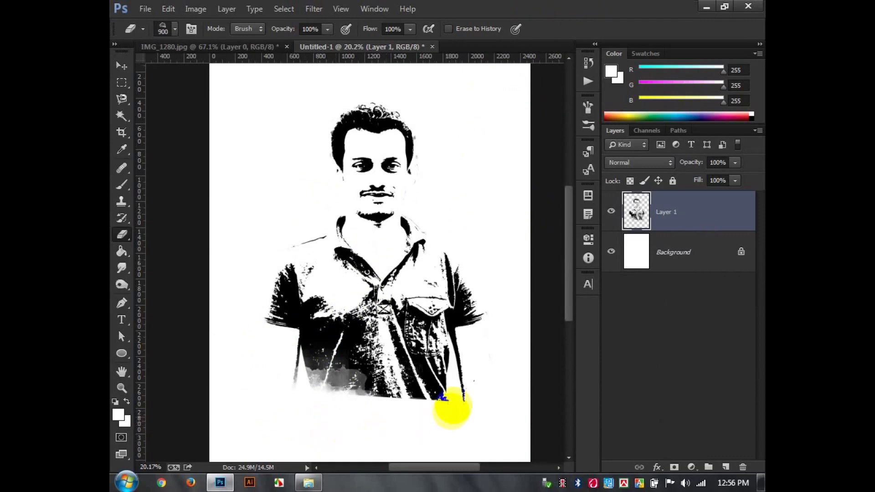
# Rotate the eraser tip and try erasing the right and middle of the shirt's hem, reducing the size to 600 px.
pyautogui.click(451, 412)
pyautogui.rightClick(439, 358)
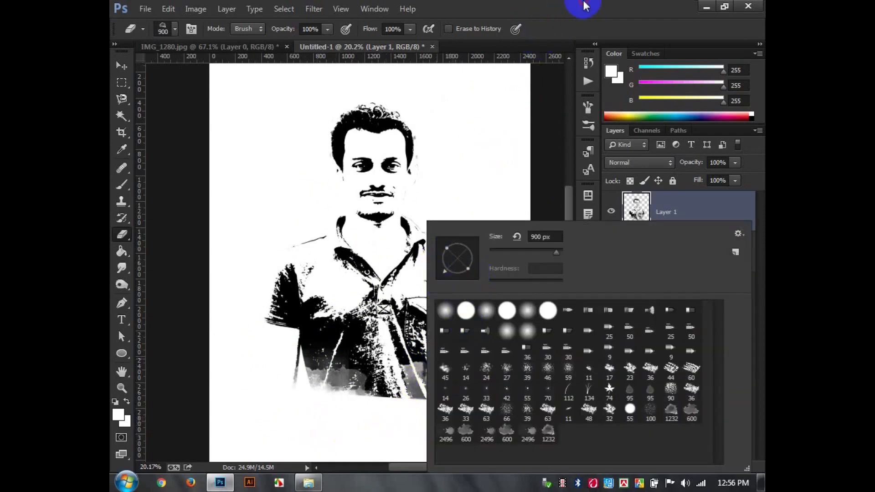
pyautogui.press('Return')
pyautogui.click(461, 418)
pyautogui.moveTo(454, 427)
pyautogui.mouseDown()
pyautogui.moveTo(439, 447)
pyautogui.moveTo(442, 433)
pyautogui.moveTo(435, 441)
pyautogui.moveTo(405, 442)
pyautogui.moveTo(396, 448)
pyautogui.mouseUp()
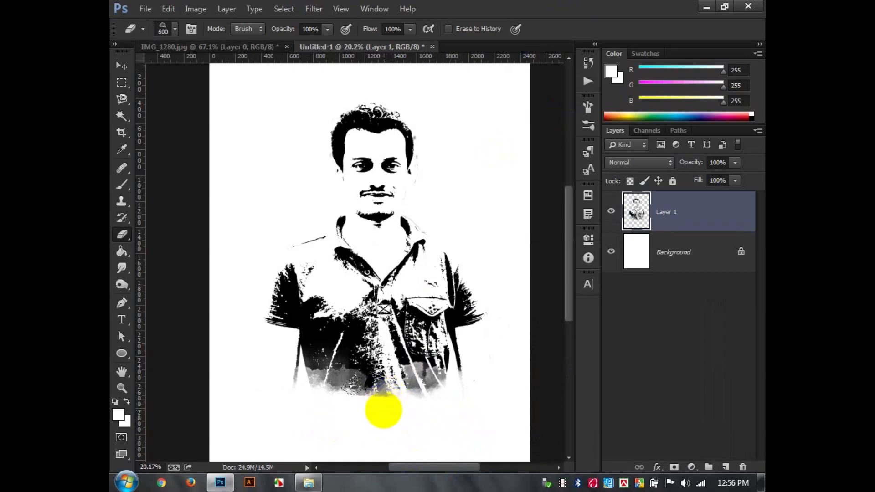
pyautogui.click(502, 383)
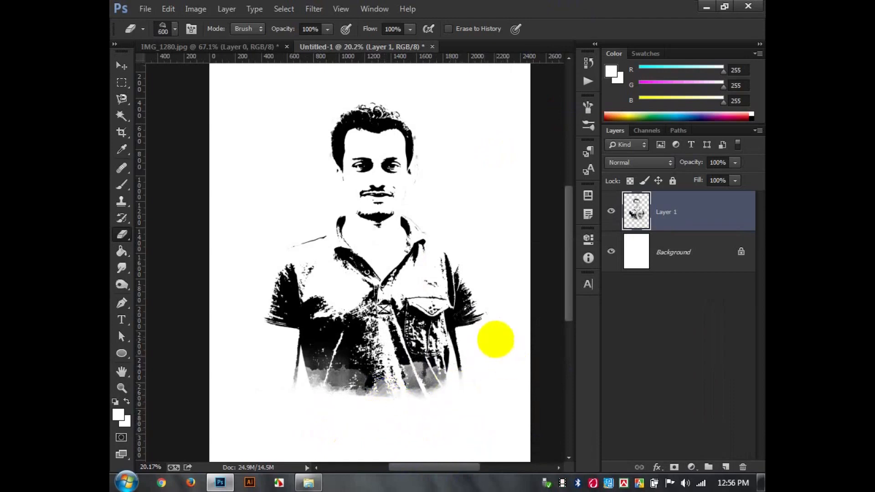
# Undo all the eraser strokes along the bottom of the shirt.
pyautogui.hotkey('ctrl', 'alt', 'z')
pyautogui.hotkey('ctrl', 'alt', 'z')
pyautogui.hotkey('ctrl', 'alt', 'z')
pyautogui.hotkey('ctrl', 'alt', 'z')
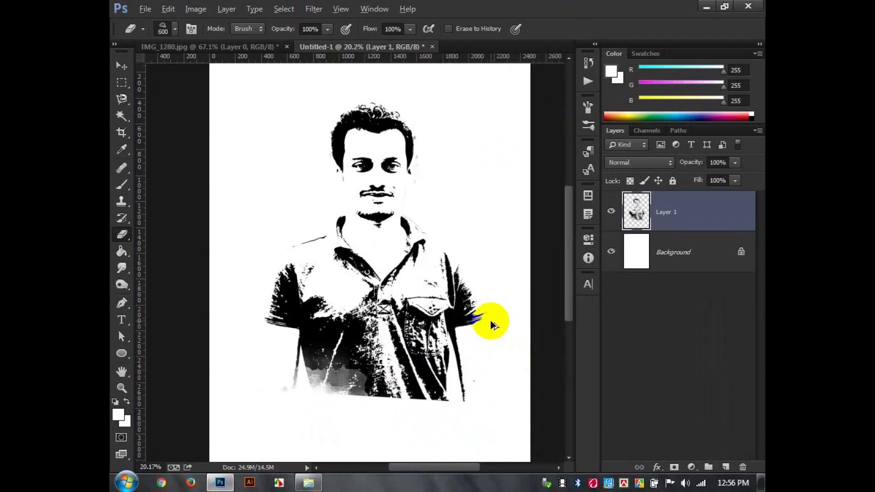
pyautogui.hotkey('ctrl', 'alt', 'z')
pyautogui.hotkey('ctrl', 'alt', 'z')
pyautogui.hotkey('ctrl', 'alt', 'z')
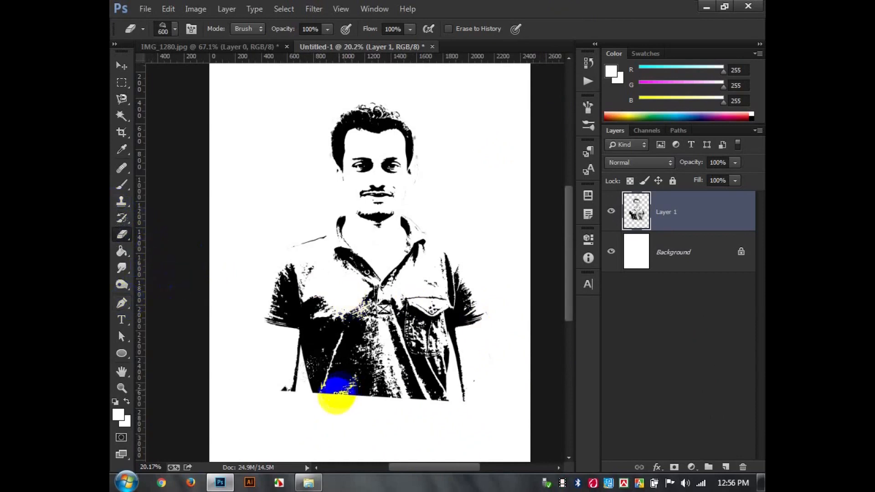
pyautogui.click(122, 104)
pyautogui.click(263, 390)
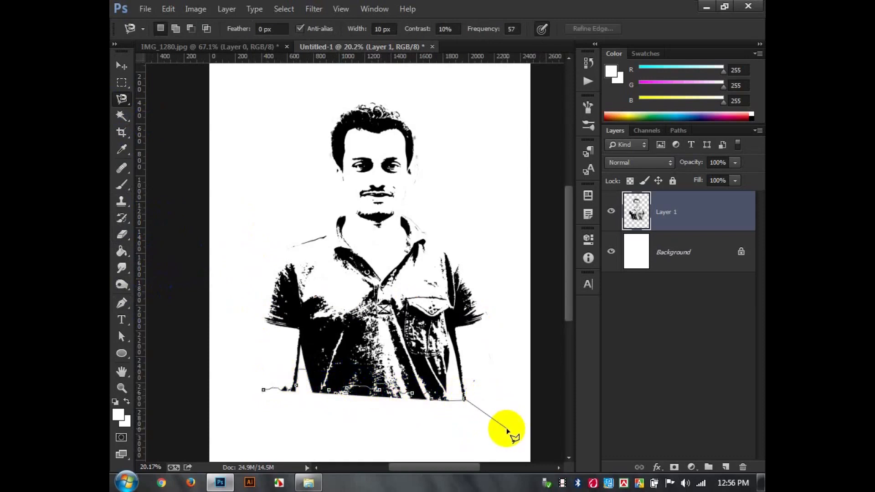
pyautogui.press('BackSpace')
pyautogui.press('BackSpace')
pyautogui.press('BackSpace')
pyautogui.press('BackSpace')
pyautogui.press('BackSpace')
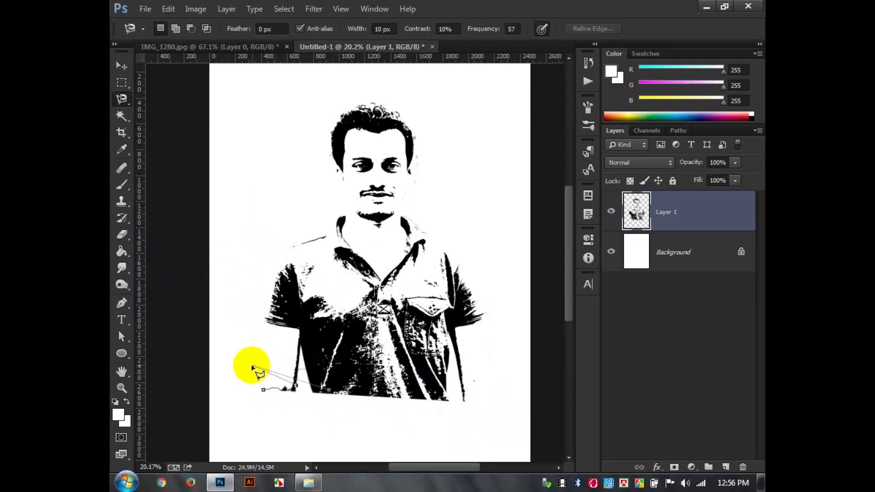
pyautogui.press('BackSpace')
# Outline the straight bottom of the shirt with a jagged freehand Lasso selection, delete that area from Layer 1 and clear the selection.
pyautogui.click(116, 99)
pyautogui.click(157, 97)
pyautogui.moveTo(265, 401)
pyautogui.mouseDown()
pyautogui.moveTo(277, 390)
pyautogui.moveTo(353, 377)
pyautogui.moveTo(435, 391)
pyautogui.moveTo(505, 440)
pyautogui.moveTo(288, 436)
pyautogui.moveTo(267, 402)
pyautogui.mouseUp()
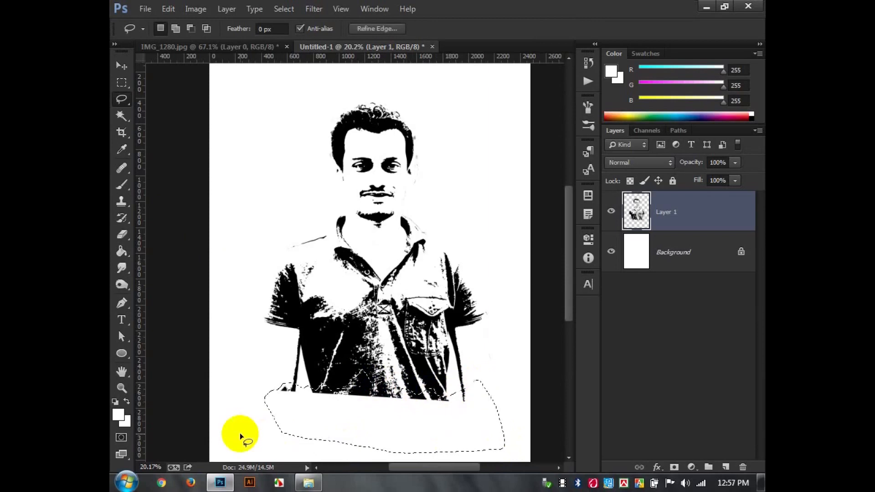
pyautogui.press('Delete')
pyautogui.hotkey('ctrl', 'd')
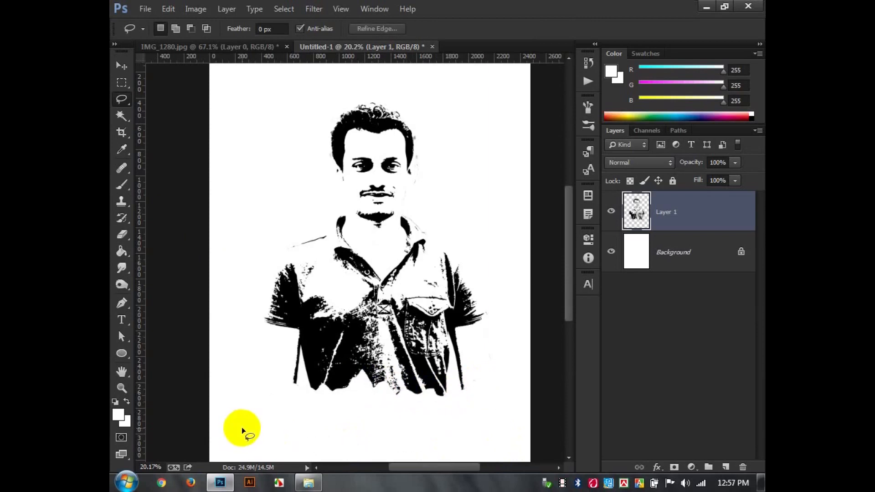
# Nudge the portrait slightly to the right and down, and add a new empty layer above Layer 1.
pyautogui.click(122, 65)
pyautogui.moveTo(384, 287); pyautogui.dragTo(389, 289)
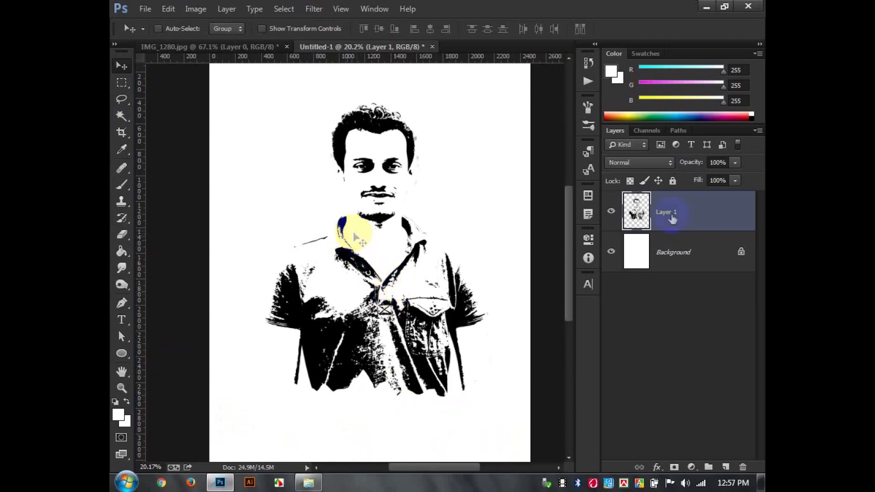
pyautogui.click(726, 467)
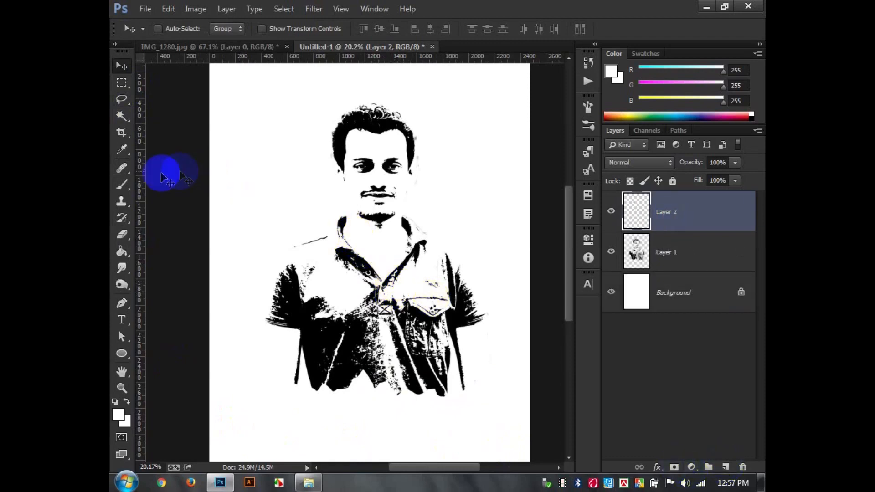
# Choose the Brush tool with the 1232 px watercolor tip and set the foreground color to bright pink, #ff00ae.
pyautogui.click(122, 185)
pyautogui.rightClick(319, 211)
pyautogui.click(441, 424)
pyautogui.click(126, 416)
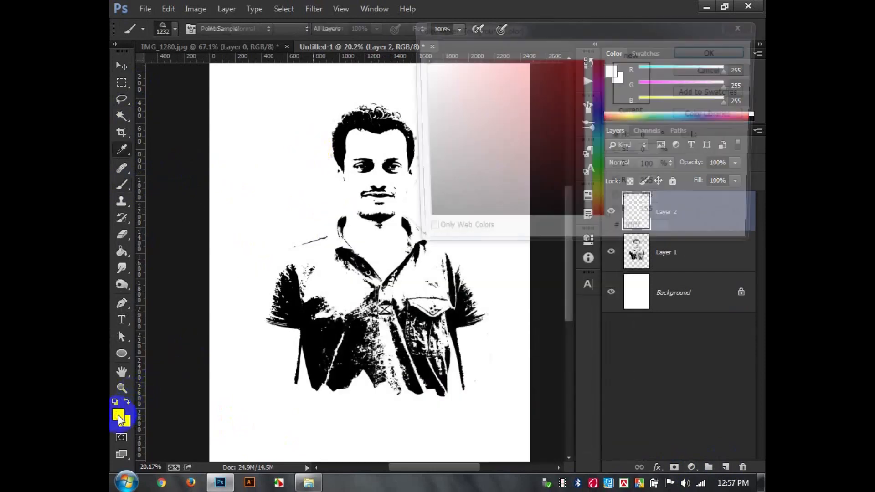
pyautogui.moveTo(599, 93)
pyautogui.mouseDown()
pyautogui.moveTo(570, 64)
pyautogui.moveTo(585, 67)
pyautogui.mouseUp()
pyautogui.click(599, 78)
pyautogui.click(714, 52)
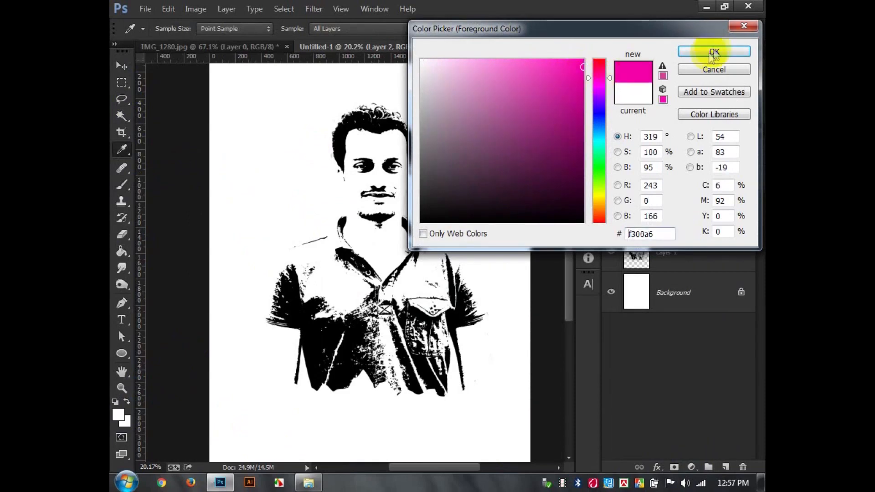
pyautogui.rightClick(508, 105)
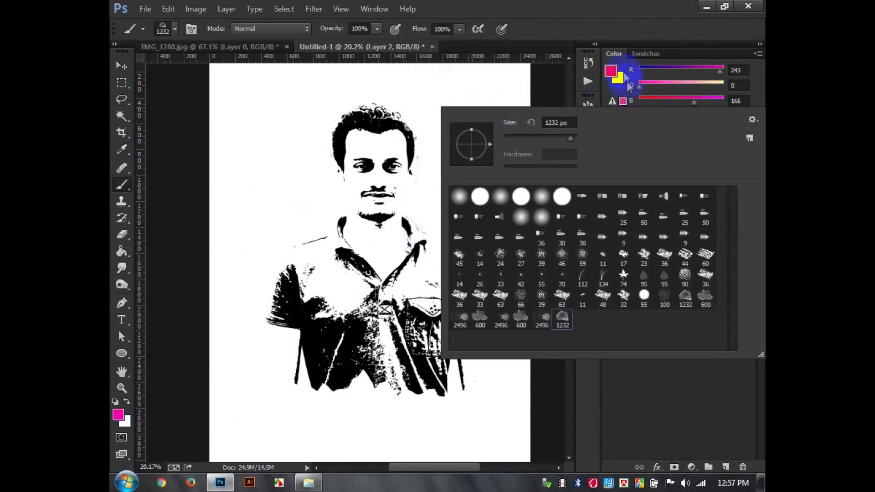
pyautogui.click(612, 72)
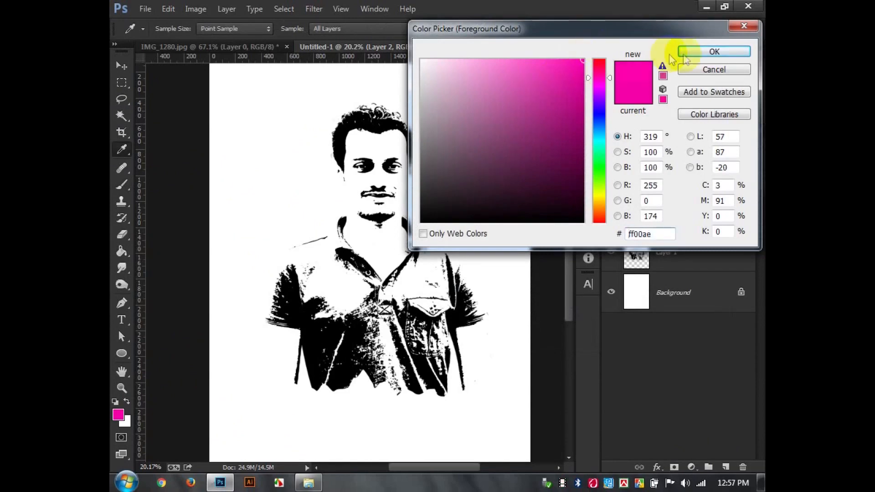
pyautogui.click(697, 52)
# Stamp pink watercolor stains on Layer 2 over both sides of the shirt, starting at 1700 px and using smaller sizes on the left.
pyautogui.press(']')
pyautogui.press(']')
pyautogui.press(']')
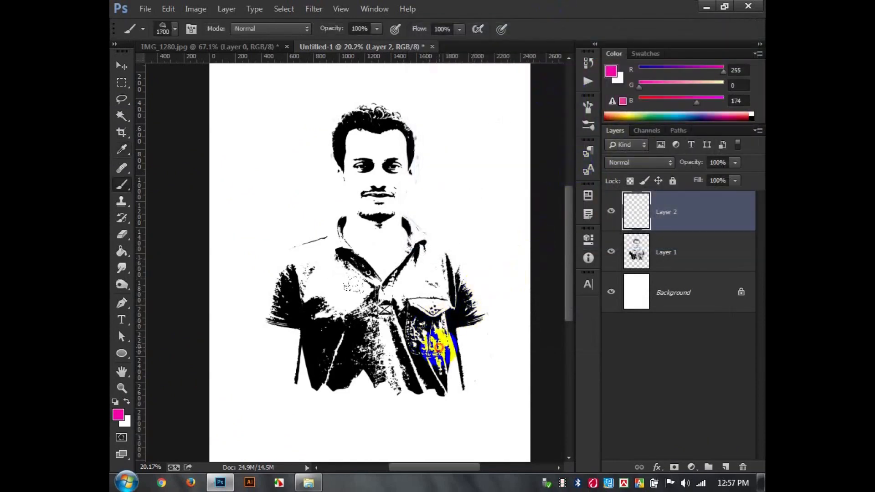
pyautogui.click(438, 347)
pyautogui.press(']')
pyautogui.click(294, 345)
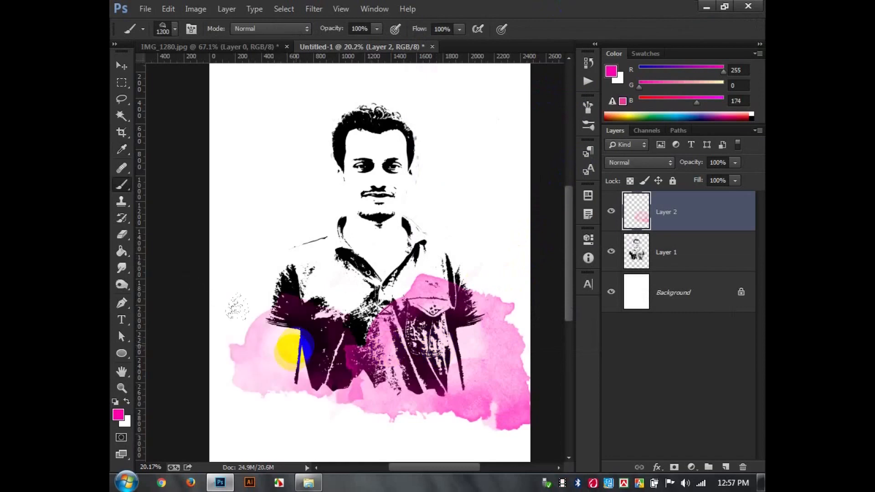
pyautogui.click(279, 257)
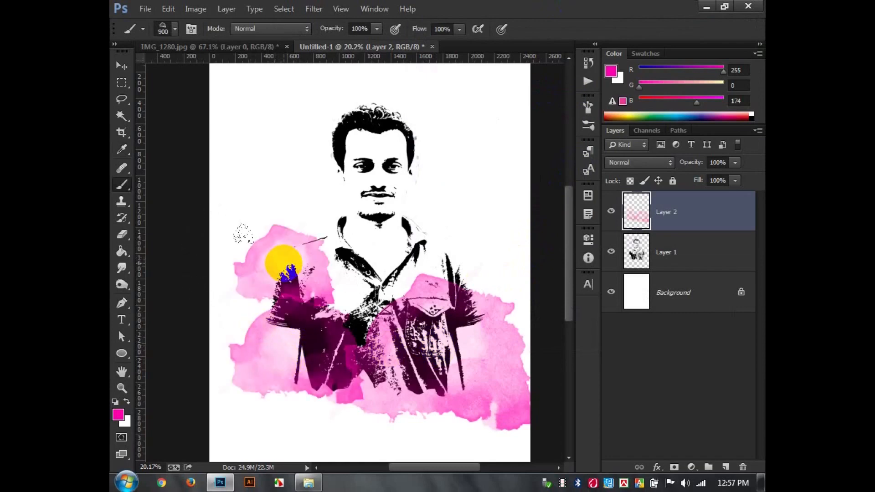
pyautogui.press('[')
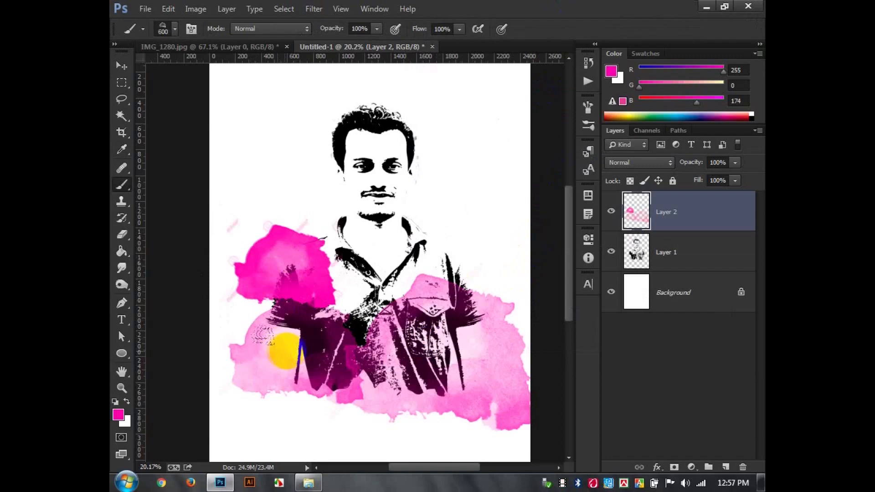
# Switch to another watercolor brush tip and stamp more pink over the shirt's lower left and center at 1100 to 1200 px.
pyautogui.rightClick(400, 293)
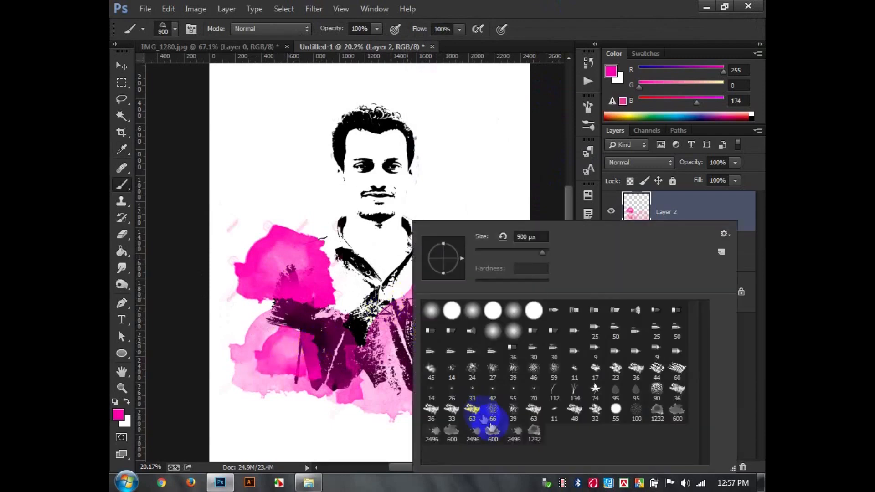
pyautogui.click(514, 127)
pyautogui.press(']')
pyautogui.press(']')
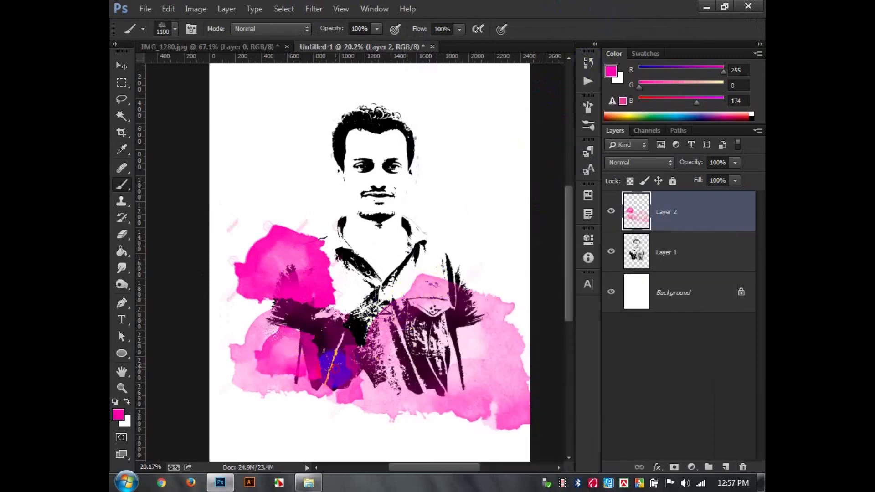
pyautogui.click(335, 367)
pyautogui.press(']')
pyautogui.click(401, 291)
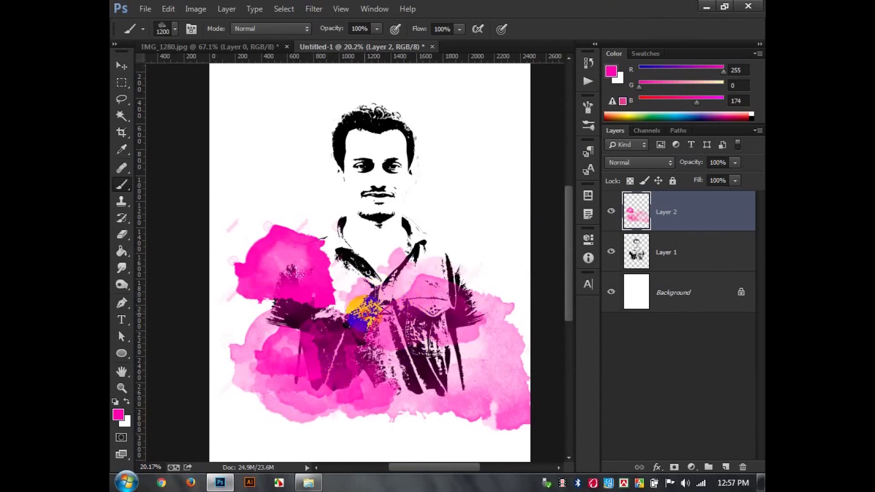
# Set the foreground color to cyan, #00d8ff, and stamp a watercolor stain over the neck and collar at 1200 px.
pyautogui.click(119, 417)
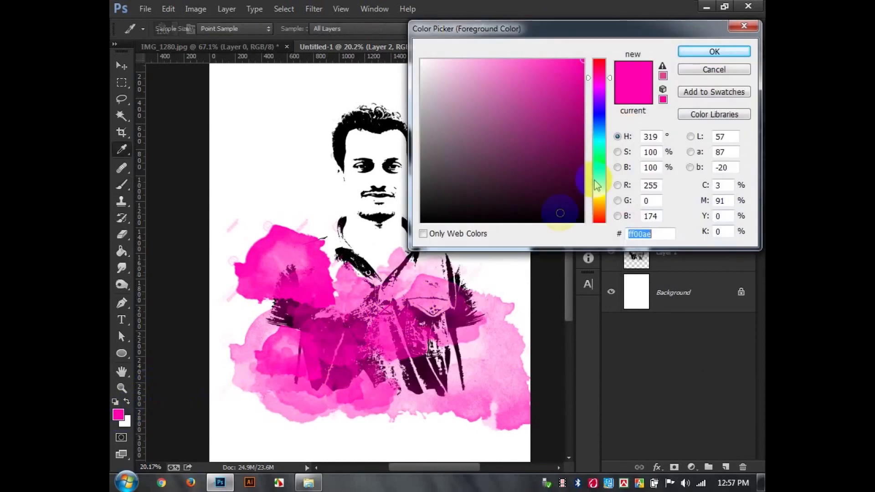
pyautogui.moveTo(598, 73); pyautogui.dragTo(600, 136)
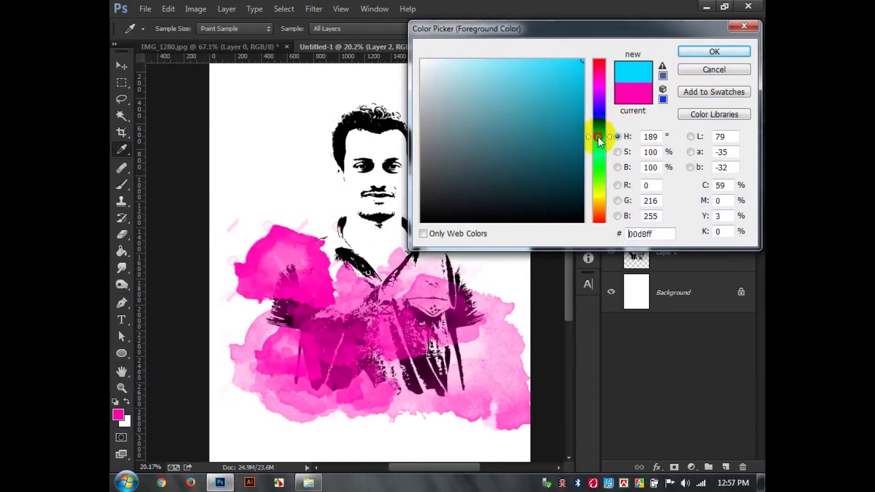
pyautogui.click(715, 52)
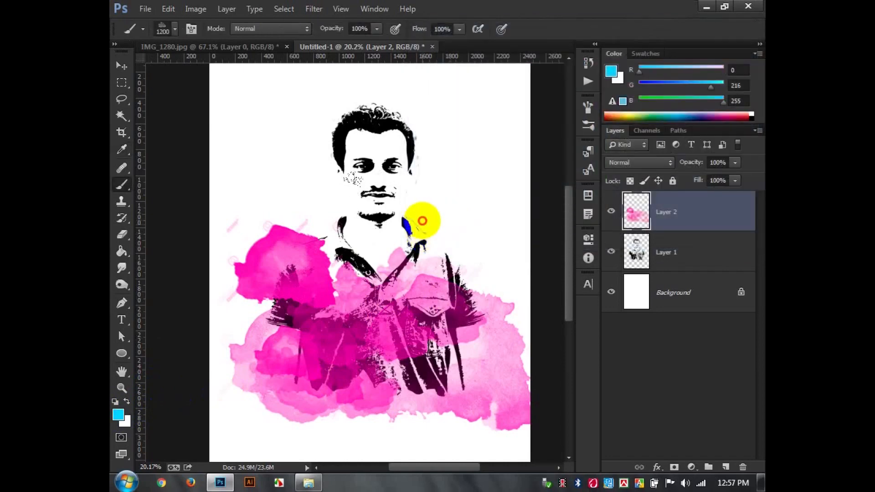
pyautogui.click(420, 219)
# Enlarge the watercolor brush and stamp more cyan beside the man's head, over the blank area on the left.
pyautogui.rightClick(403, 281)
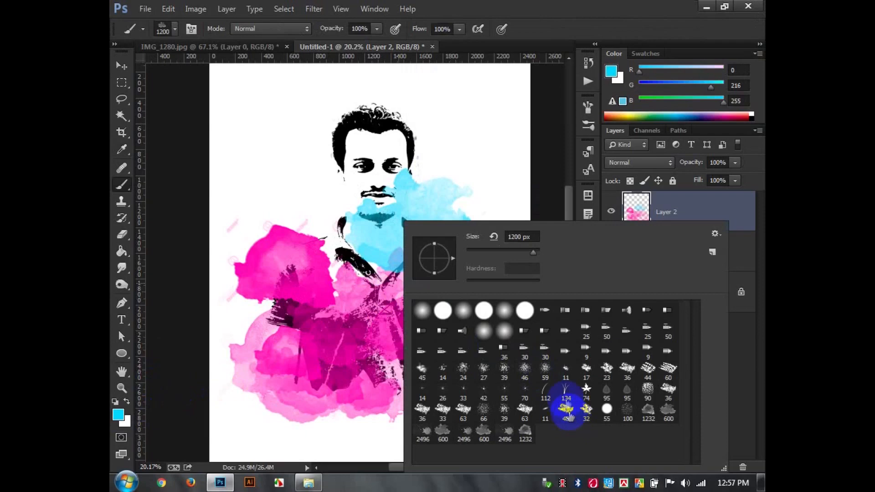
pyautogui.press('Return')
pyautogui.press(']')
pyautogui.press(']')
pyautogui.click(293, 164)
pyautogui.click(292, 164)
# Set the foreground color to lime green, #b4ff00, and stamp the man's hair and upper face at 1300 px.
pyautogui.press('[')
pyautogui.click(118, 414)
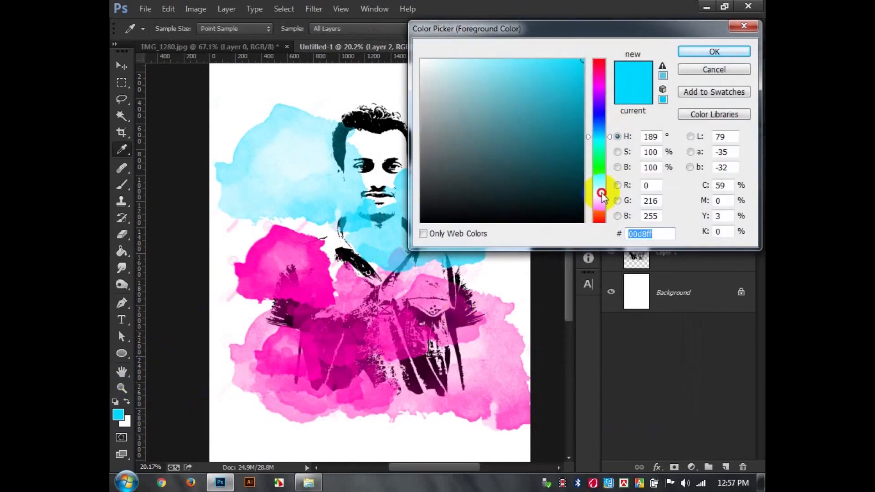
pyautogui.click(602, 193)
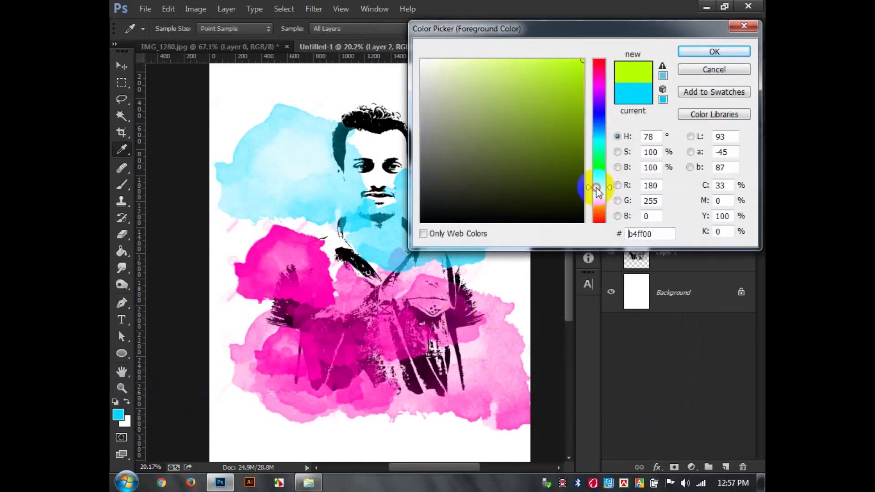
pyautogui.click(714, 51)
pyautogui.click(381, 128)
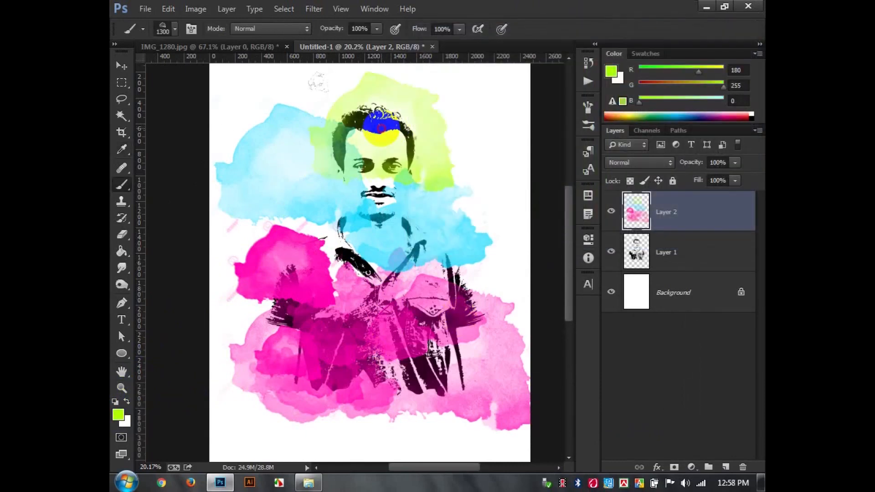
pyautogui.click(477, 338)
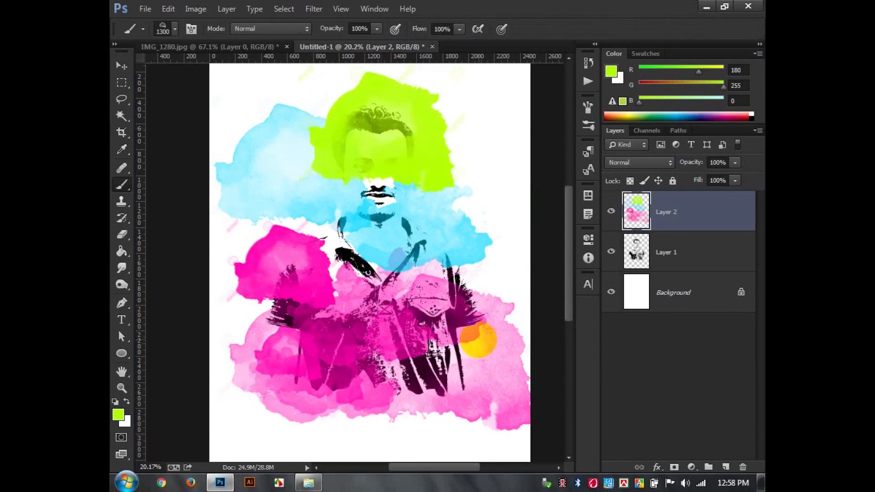
# Stamp a lime green stain over the left sleeve with the brush reduced to 1000 px.
pyautogui.press('[')
pyautogui.press('[')
pyautogui.press('[')
pyautogui.click(257, 287)
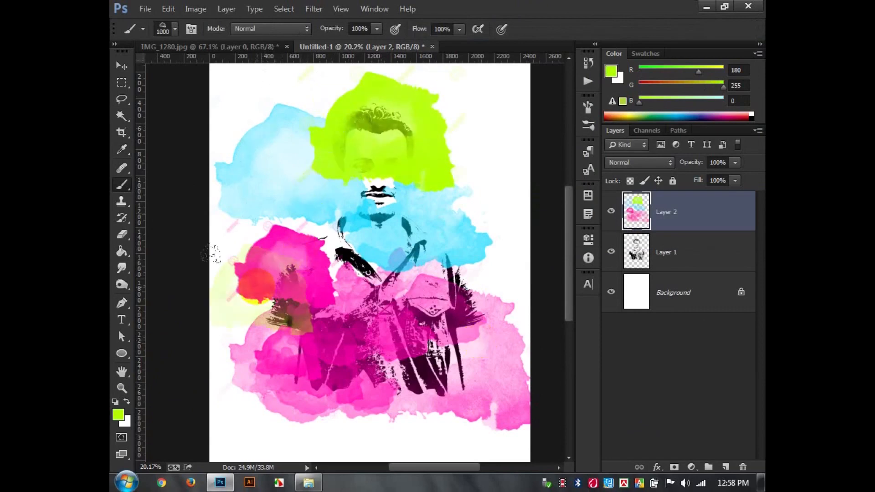
pyautogui.click(251, 361)
# Set the foreground color to orange, #ffa200, and stamp the right side of the shirt at 1300 px.
pyautogui.click(118, 414)
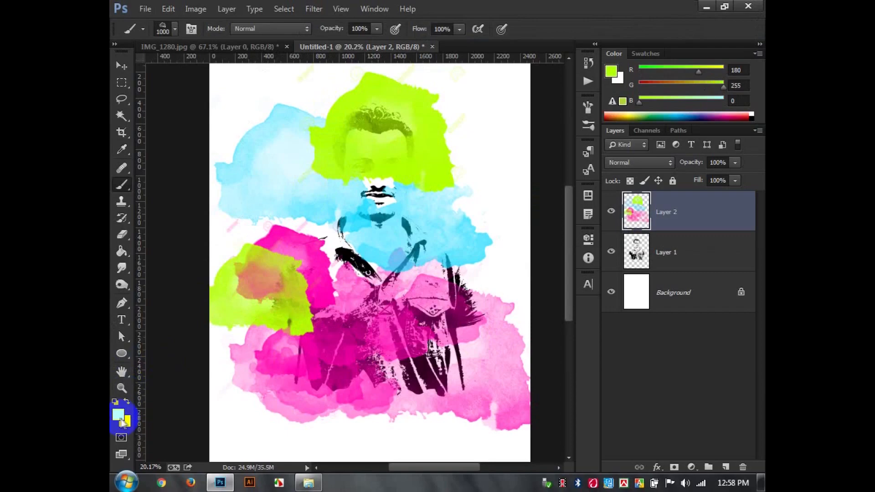
pyautogui.click(601, 205)
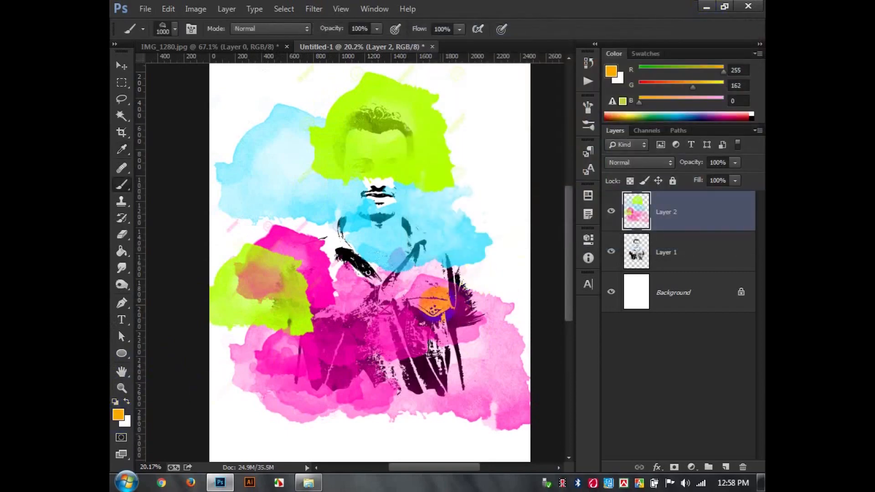
pyautogui.moveTo(431, 299); pyautogui.dragTo(438, 300)
pyautogui.press('[')
pyautogui.press('[')
# Stamp an orange stain over the shirt's lower center with a smaller brush, and undo the stray stamp at the collar.
pyautogui.click(314, 396)
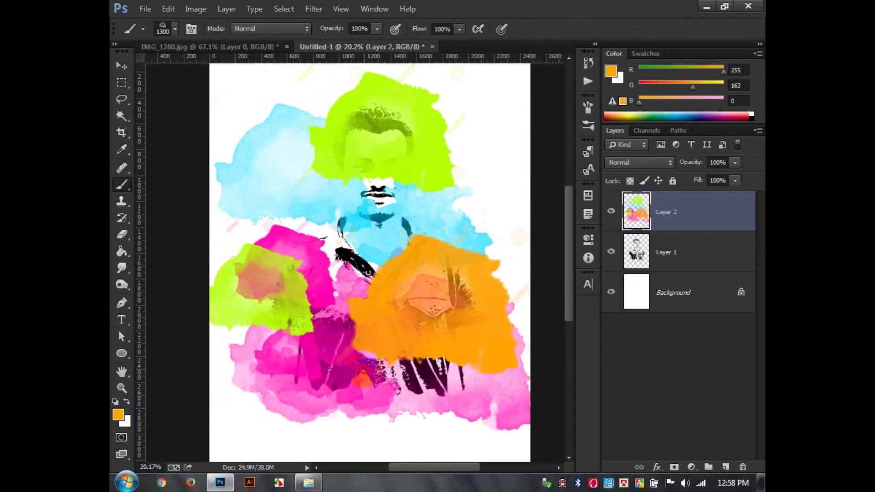
pyautogui.click(363, 370)
pyautogui.press('[')
pyautogui.click(342, 246)
pyautogui.hotkey('ctrl', 'z')
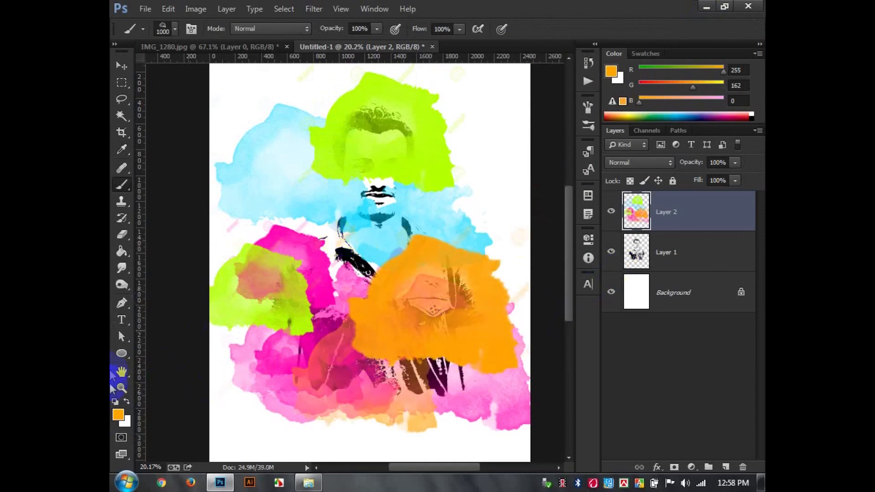
# Set the foreground color to purple, #ae00ff, and stamp the left collar and the shirt's lower right at 1000 px.
pyautogui.click(119, 415)
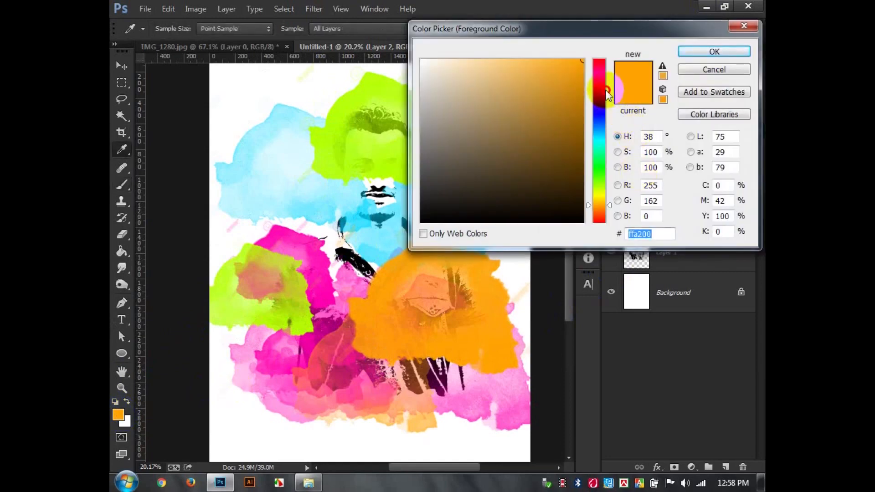
pyautogui.moveTo(602, 107); pyautogui.dragTo(598, 232)
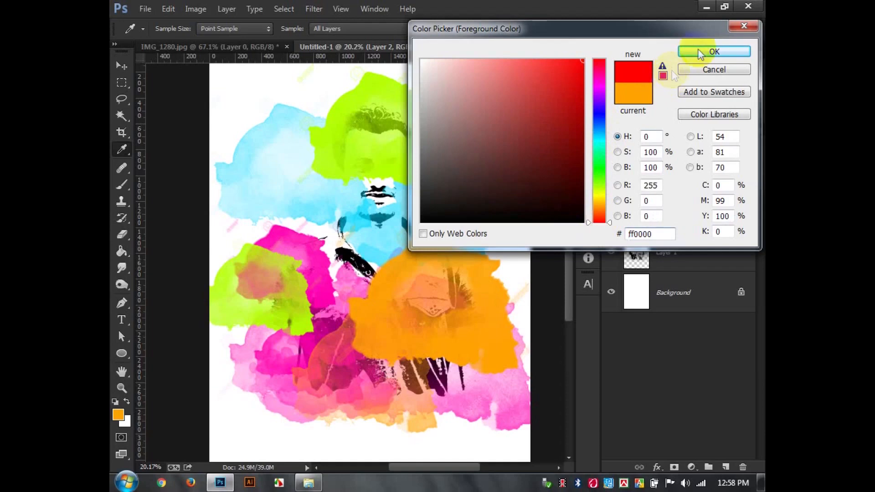
pyautogui.click(600, 95)
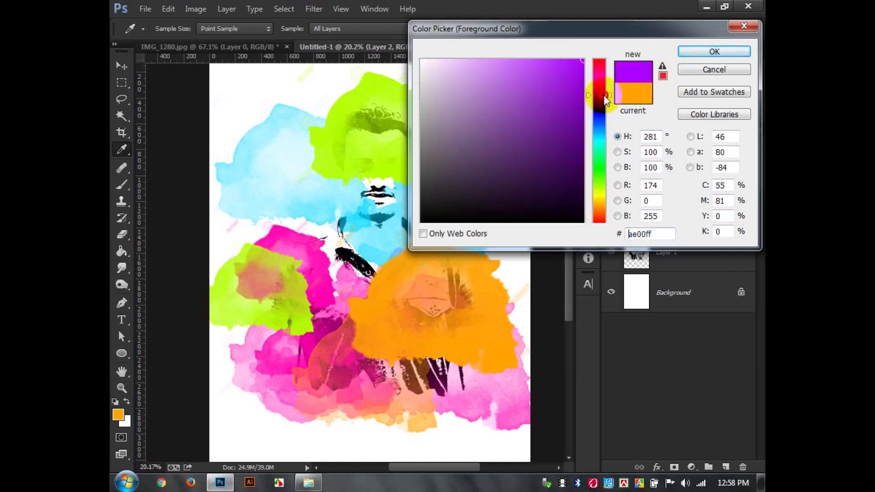
pyautogui.click(687, 56)
pyautogui.press('b')
pyautogui.moveTo(319, 228)
pyautogui.mouseDown()
pyautogui.moveTo(356, 255)
pyautogui.moveTo(376, 244)
pyautogui.mouseUp()
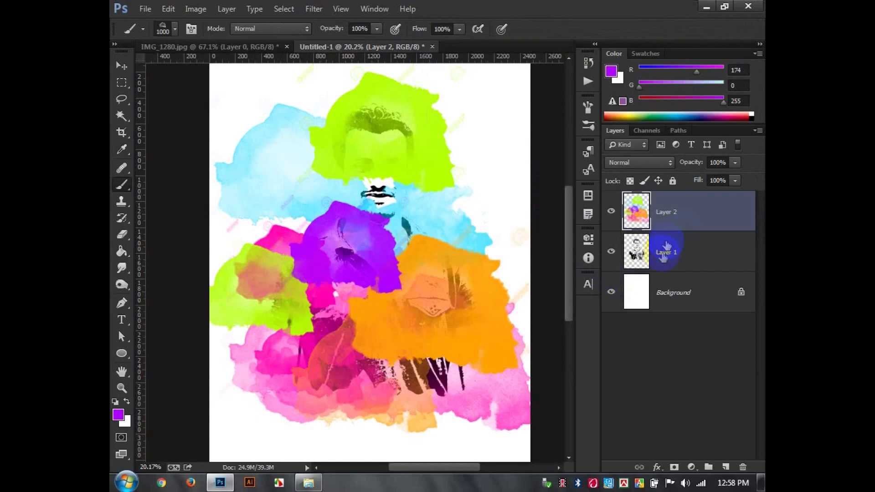
pyautogui.click(433, 373)
pyautogui.click(433, 373)
pyautogui.click(433, 373)
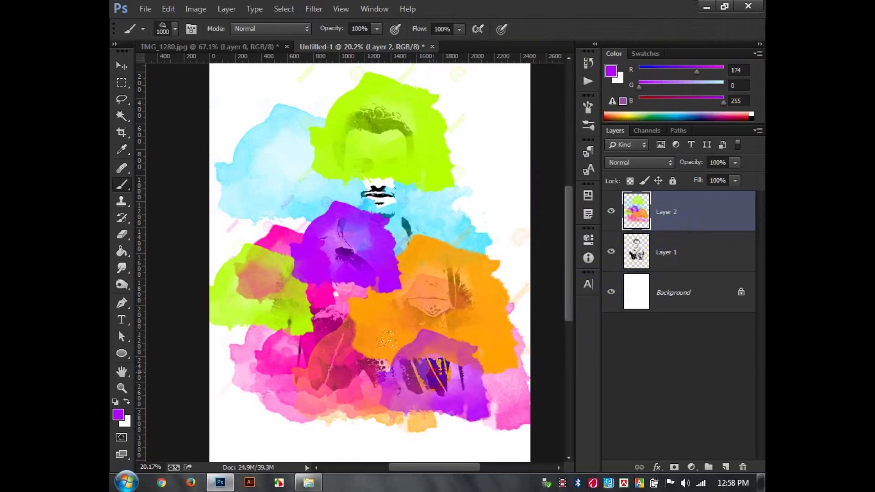
# Clip Layer 2 to the portrait on Layer 1 with a clipping mask, and undo the trial purple stamp on the face.
pyautogui.rightClick(688, 221)
pyautogui.click(621, 235)
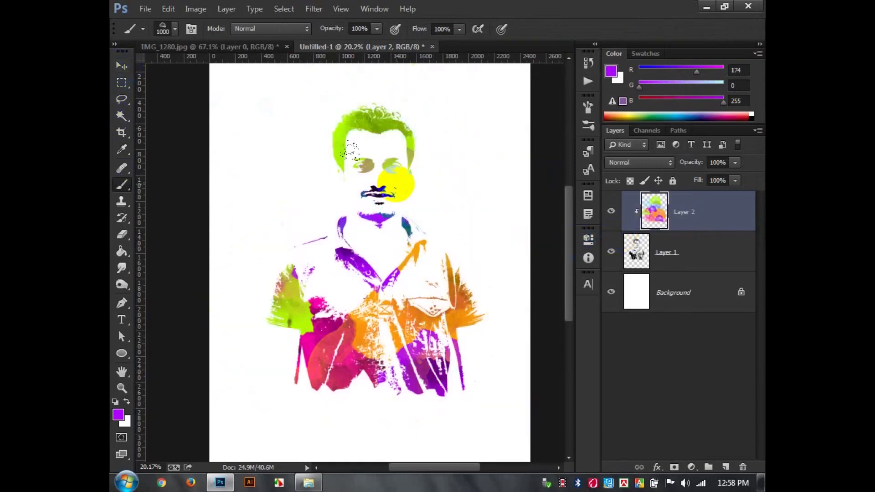
pyautogui.hotkey('ctrl', 'z')
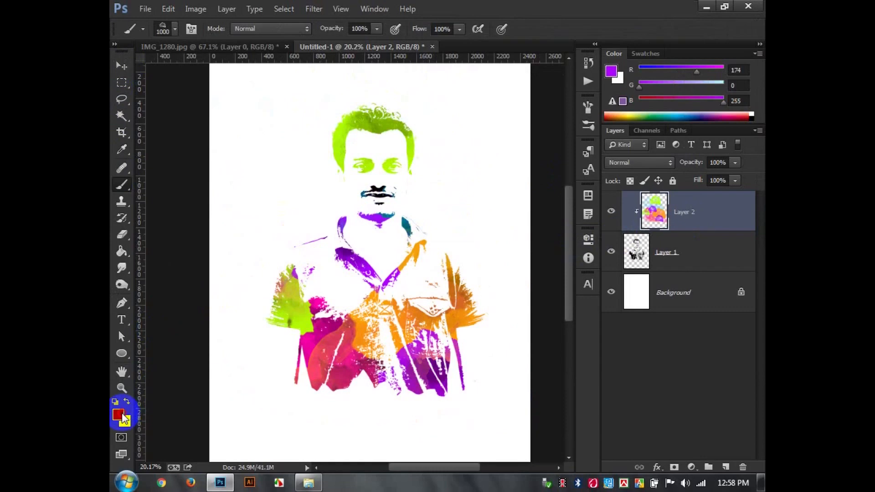
# Set the foreground color to yellow, #eaff00, and stamp over the mouth, chin and collar, undoing the extra stamp.
pyautogui.click(119, 414)
pyautogui.click(600, 182)
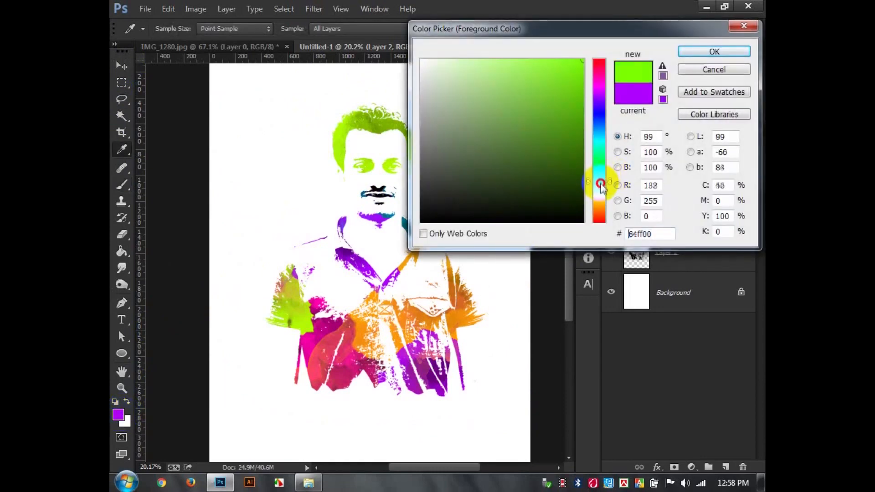
pyautogui.click(601, 194)
pyautogui.click(714, 51)
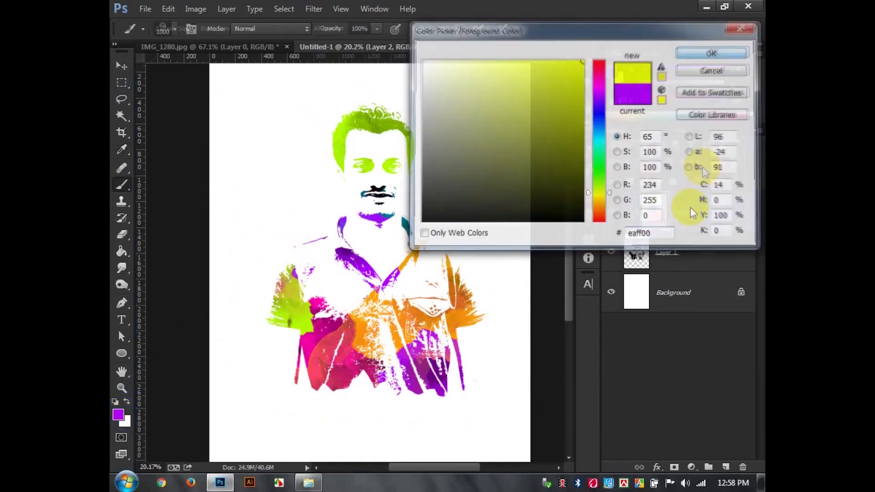
pyautogui.click(390, 211)
pyautogui.click(390, 211)
pyautogui.hotkey('ctrl', 'z')
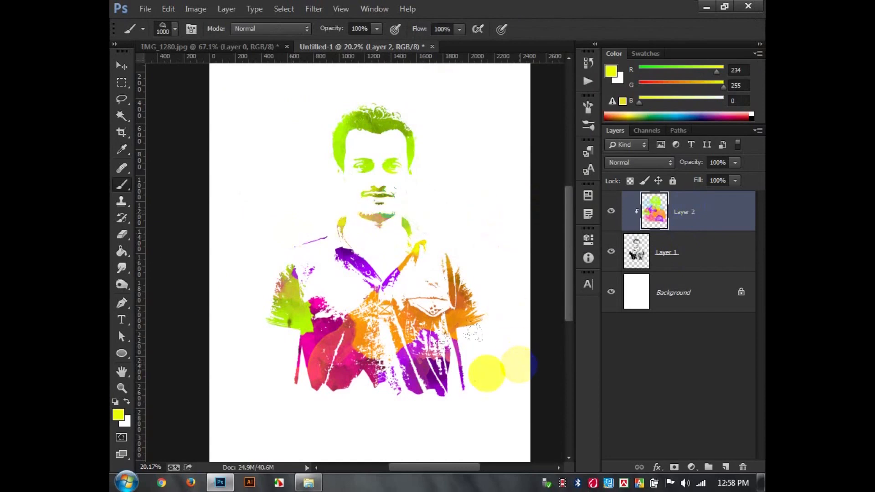
# Add a new empty layer directly above the Background layer.
pyautogui.click(131, 72)
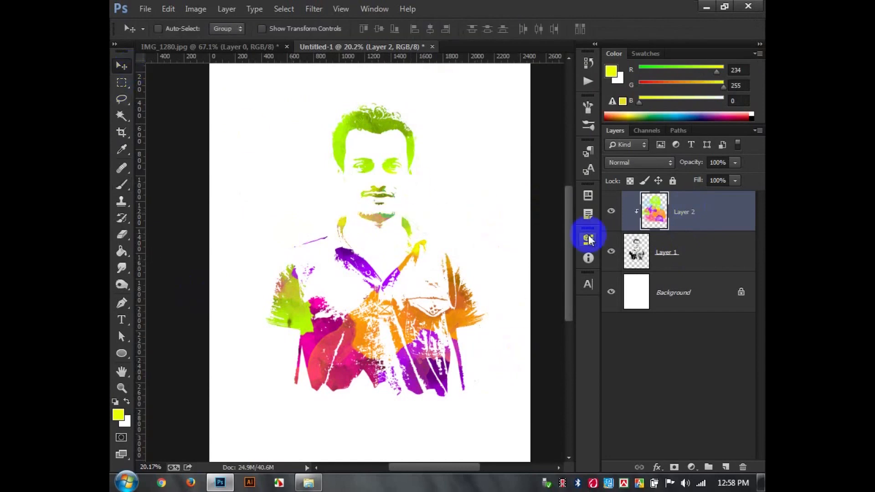
pyautogui.click(707, 267)
pyautogui.click(711, 292)
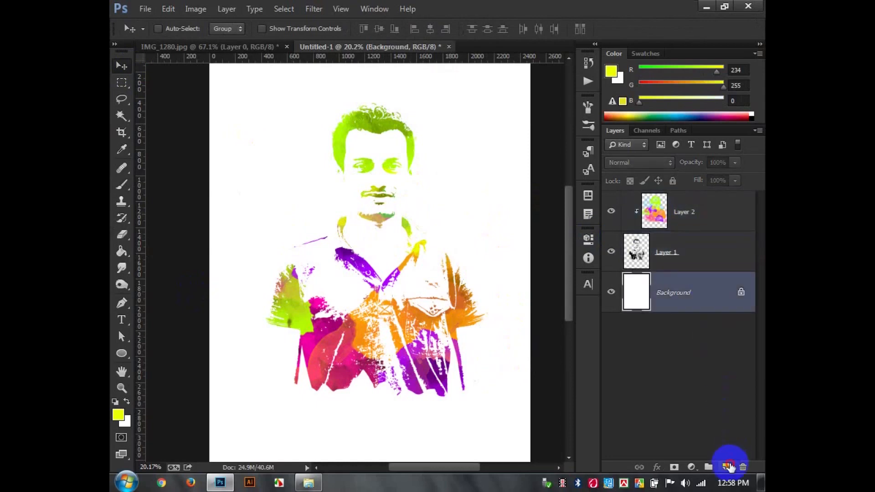
pyautogui.click(726, 466)
# Choose the Brush tool with a 2496 px splatter tip, sample the dark purple from the shirt's lower right, and reduce the brush size.
pyautogui.click(121, 185)
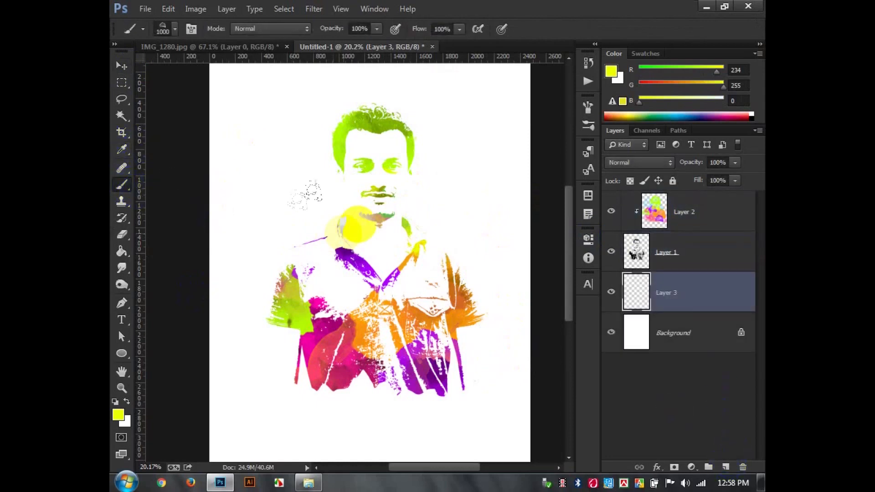
pyautogui.rightClick(343, 227)
pyautogui.click(470, 437)
pyautogui.click(500, 185)
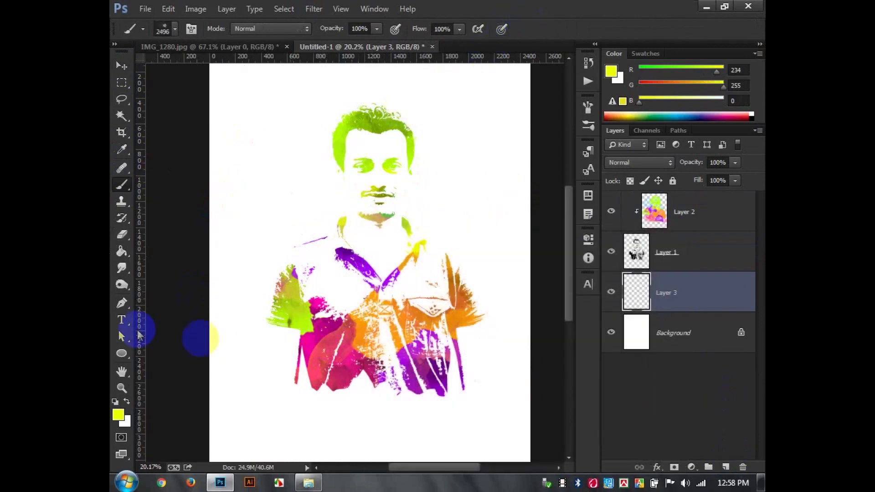
pyautogui.moveTo(408, 385); pyautogui.dragTo(427, 377)
pyautogui.keyDown('alt'); pyautogui.click(443, 385); pyautogui.keyUp('alt')
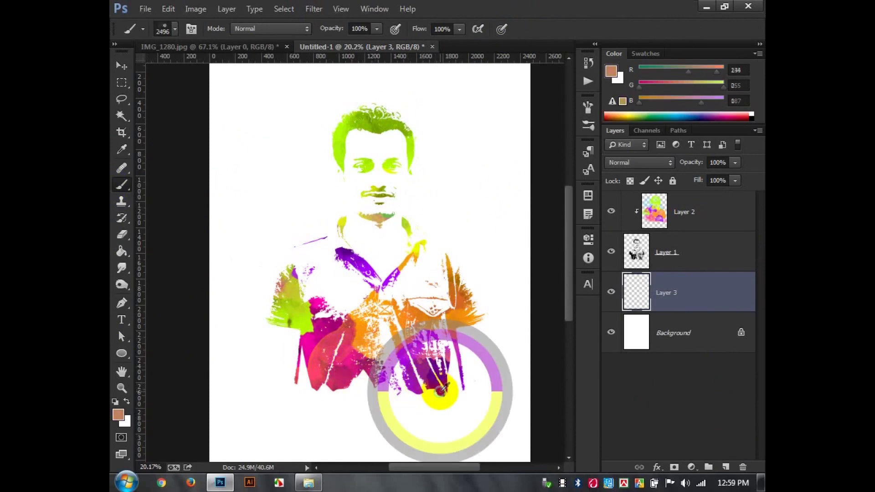
pyautogui.moveTo(412, 385); pyautogui.dragTo(383, 379)
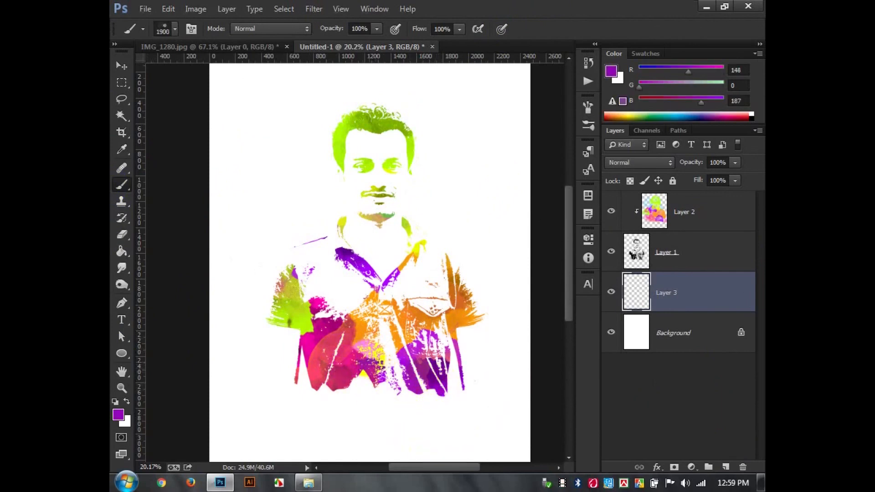
# Rotate the 1700 px splatter tip and stamp purple splatter on Layer 3 around the shirt's lower right.
pyautogui.rightClick(406, 294)
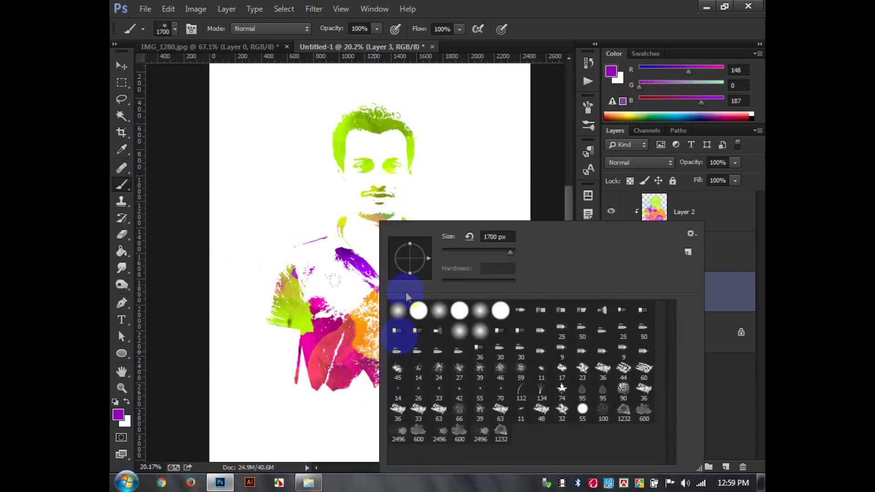
pyautogui.moveTo(403, 238); pyautogui.dragTo(383, 254)
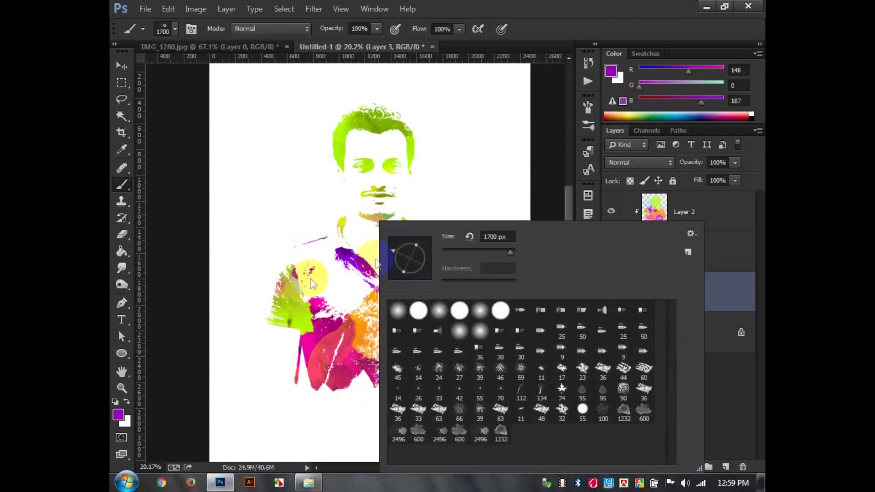
pyautogui.click(610, 7)
pyautogui.moveTo(451, 372)
pyautogui.mouseDown()
pyautogui.moveTo(443, 398)
pyautogui.moveTo(458, 392)
pyautogui.mouseUp()
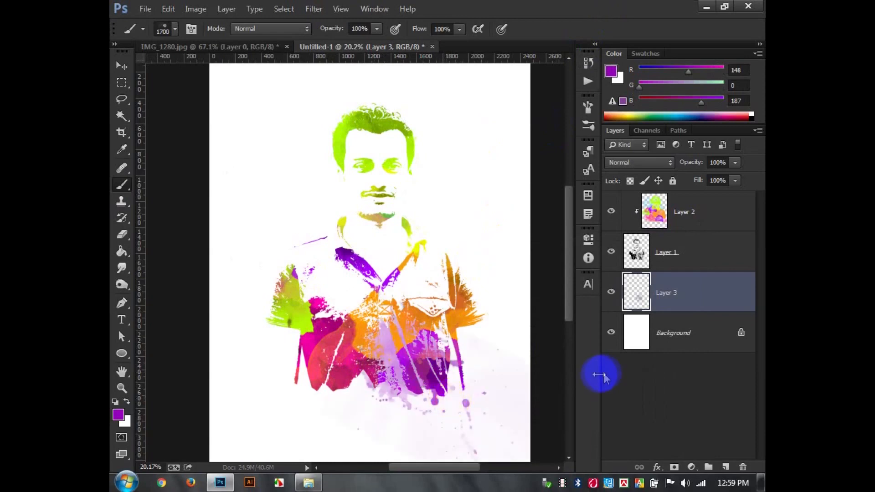
pyautogui.hotkey('ctrl', 'z')
pyautogui.hotkey('ctrl', 'z')
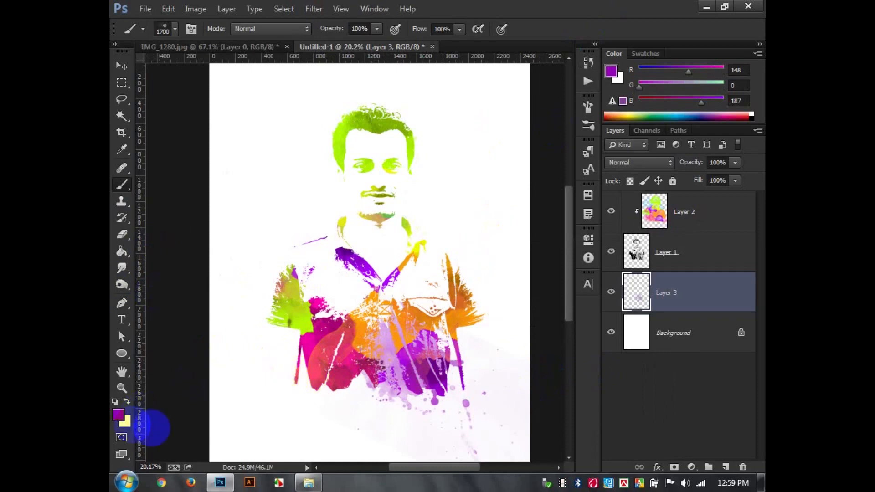
# Sample the pink from the shirt's lower left and stamp splatter with the 1700 px tip on Layer 3 below that hem.
pyautogui.keyDown('alt'); pyautogui.click(315, 379); pyautogui.keyUp('alt')
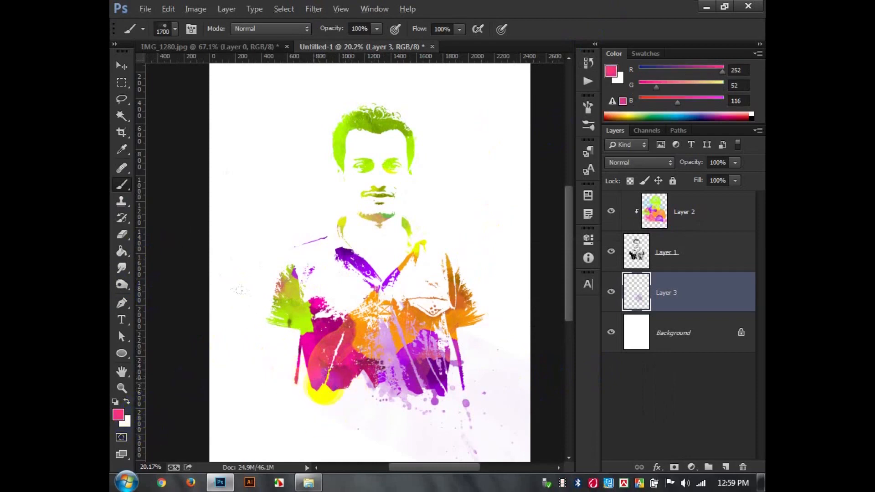
pyautogui.rightClick(372, 370)
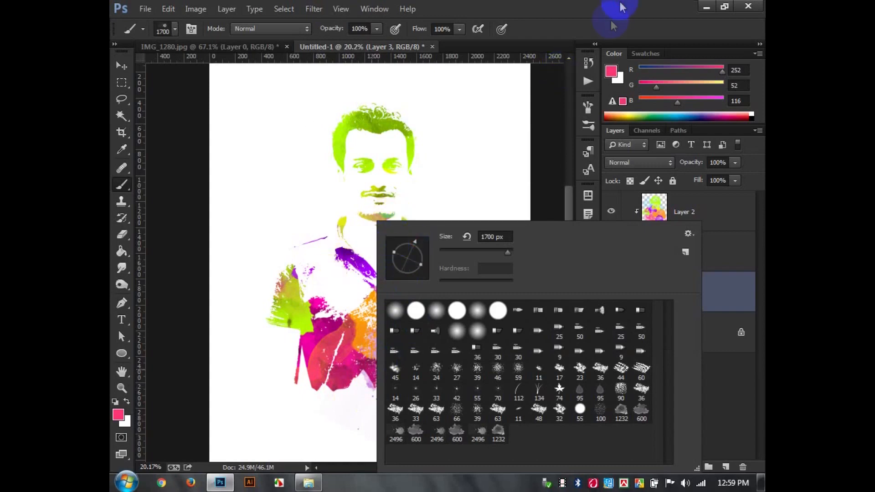
pyautogui.click(611, 19)
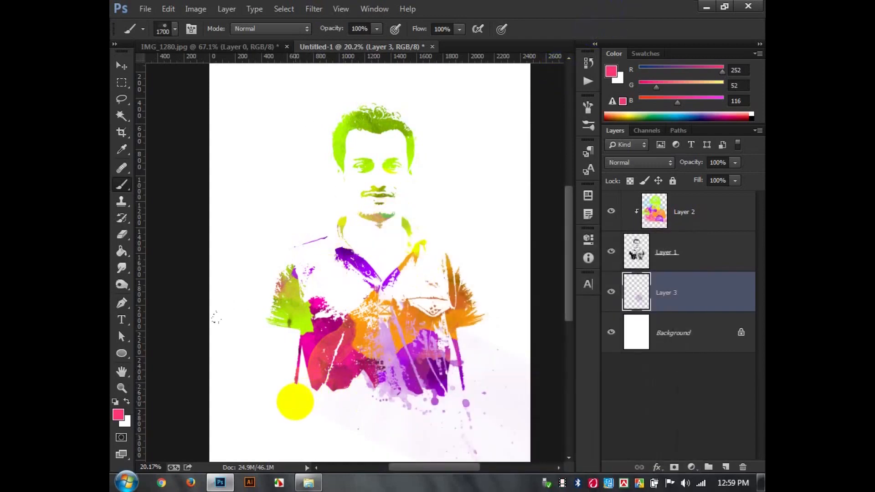
pyautogui.click(296, 401)
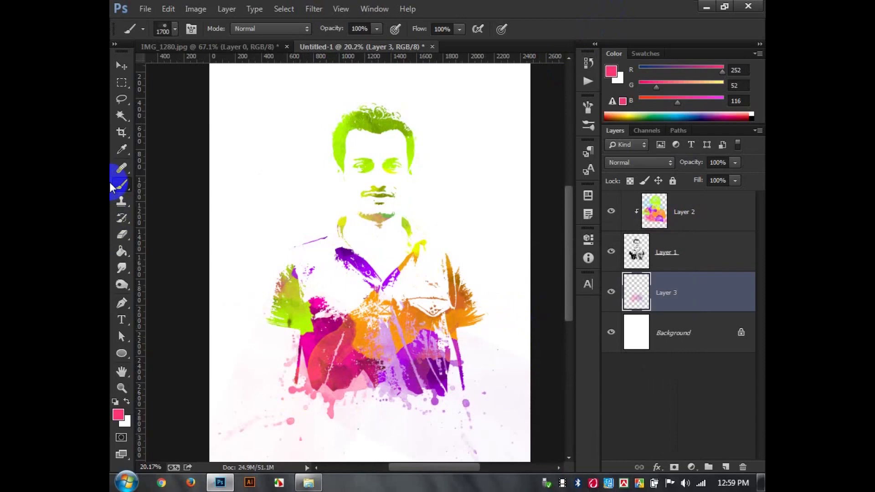
# Try a splatter stamp around the face on Layer 3 in green sampled from the hair, and undo it.
pyautogui.scroll(-1, 241, 207)
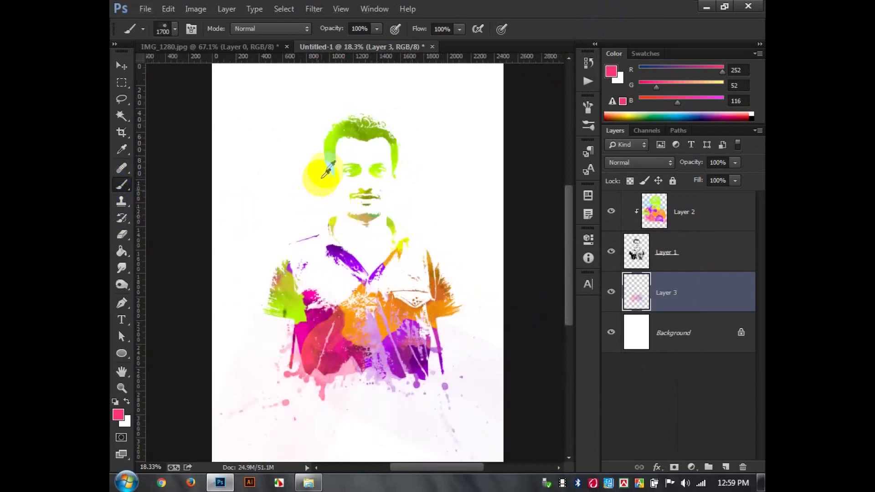
pyautogui.keyDown('alt'); pyautogui.click(332, 145); pyautogui.keyUp('alt')
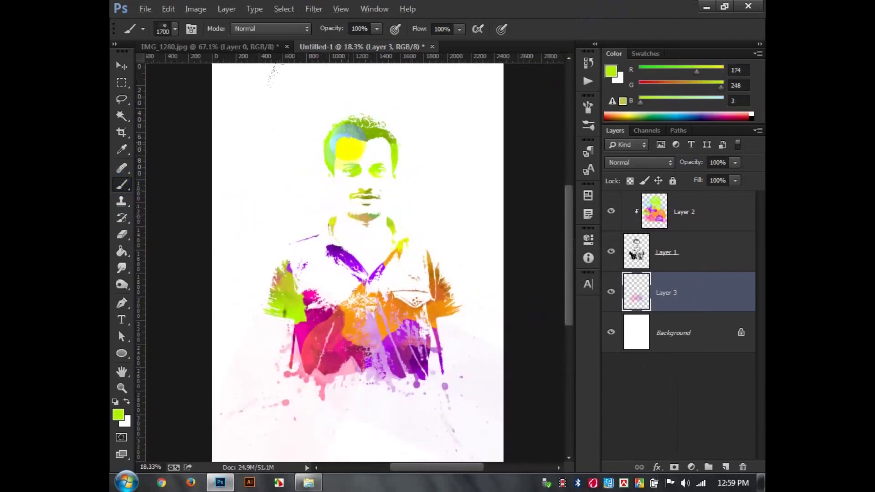
pyautogui.click(321, 190)
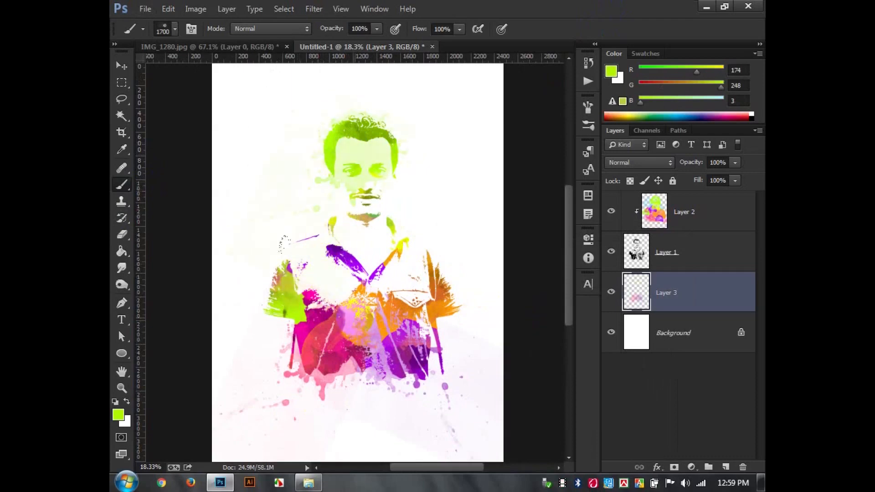
pyautogui.hotkey('ctrl', 'z')
# Apply a Levels adjustment to the splatter on Layer 3, raising the black input level to deepen its colors.
pyautogui.click(121, 66)
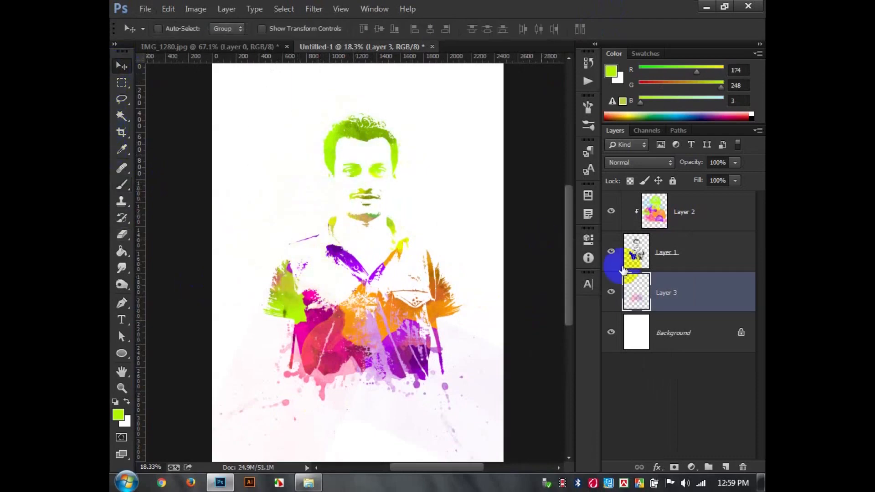
pyautogui.click(611, 293)
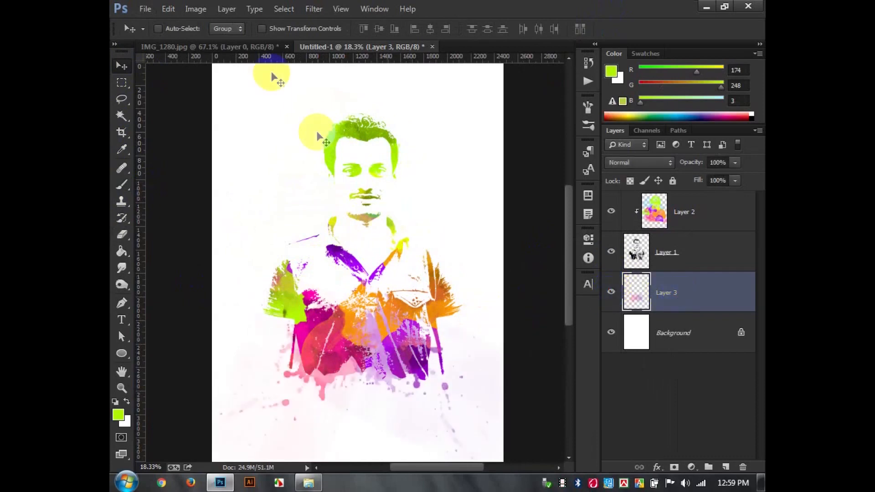
pyautogui.click(194, 13)
pyautogui.moveTo(269, 42)
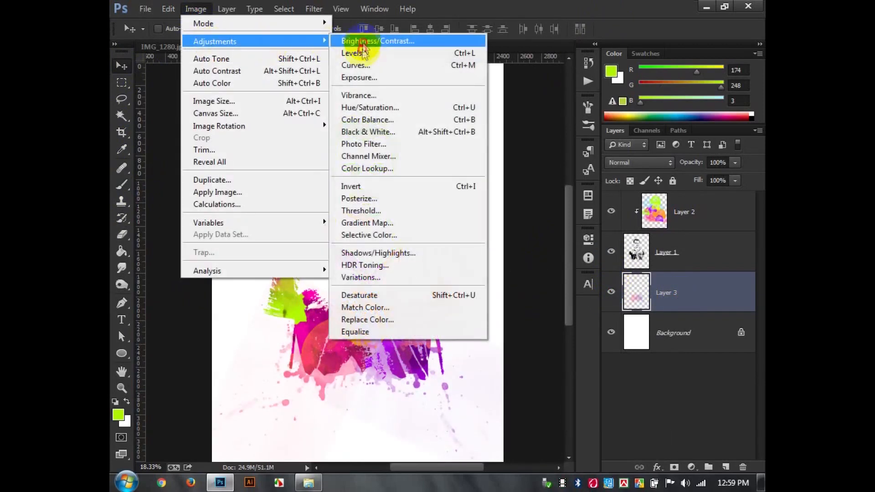
pyautogui.click(364, 53)
pyautogui.moveTo(418, 186); pyautogui.dragTo(494, 191)
pyautogui.click(625, 65)
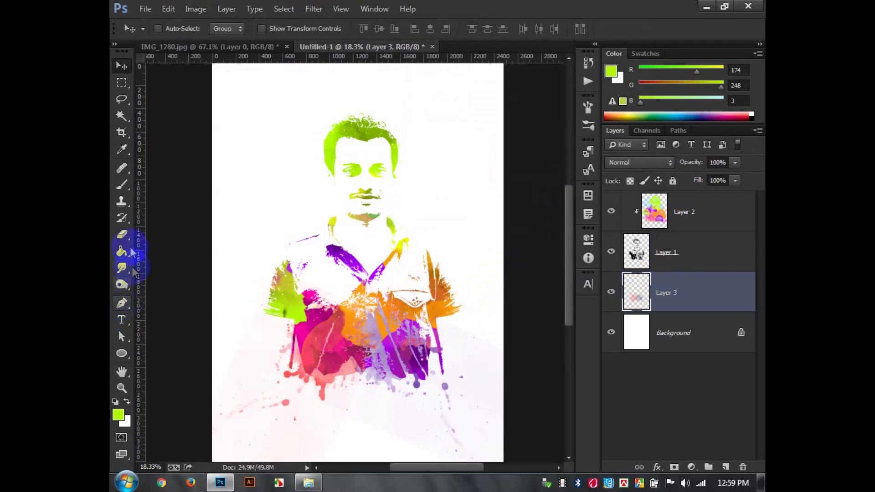
# Erase the Layer 3 splatter showing inside the shirt with an 1100 px Eraser.
pyautogui.click(122, 234)
pyautogui.press(']')
pyautogui.press(']')
pyautogui.click(409, 314)
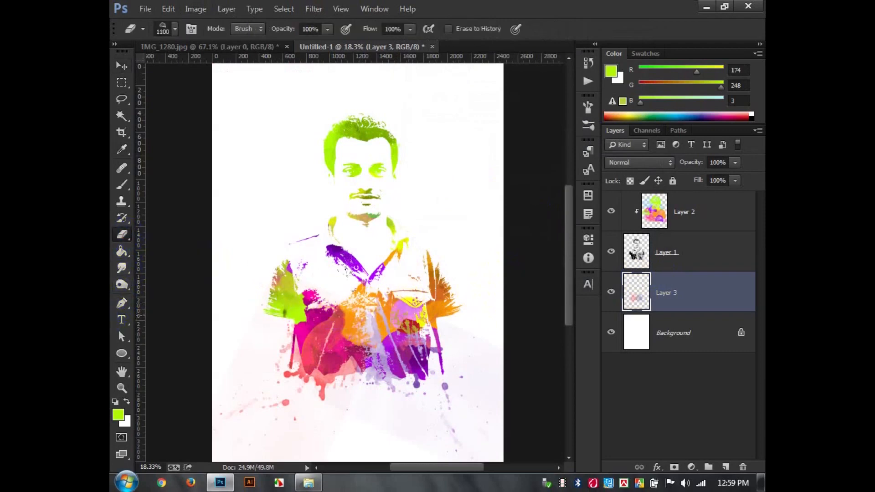
pyautogui.click(395, 314)
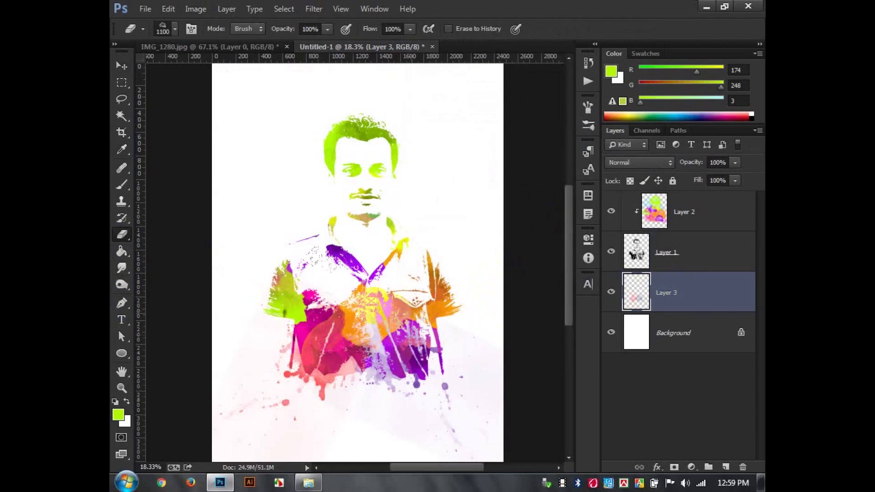
# Group Layers 1, 2 and 3 as MAN and shift the group slightly upward on the canvas.
pyautogui.click(122, 65)
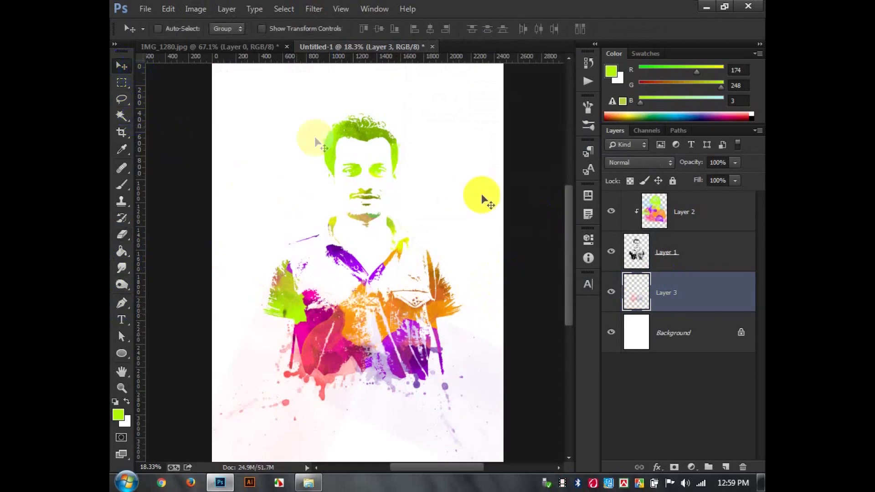
pyautogui.keyDown('shift'); pyautogui.click(697, 213); pyautogui.keyUp('shift')
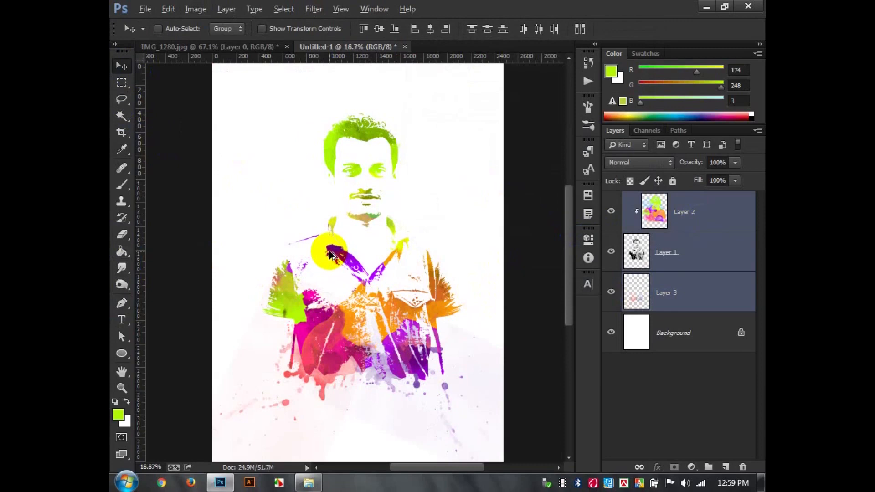
pyautogui.scroll(-1, 332, 254)
pyautogui.hotkey('ctrl', 'g')
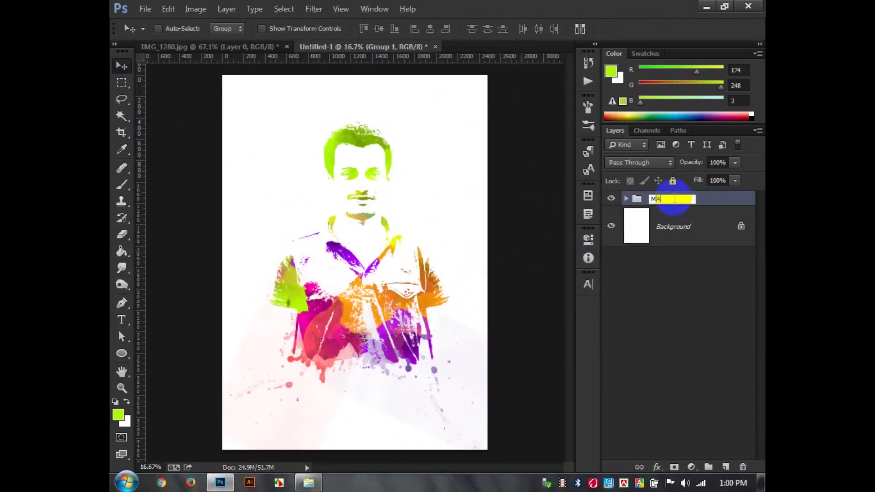
pyautogui.click(723, 201)
pyautogui.moveTo(374, 249)
pyautogui.mouseDown()
pyautogui.moveTo(373, 229)
pyautogui.moveTo(375, 238)
pyautogui.mouseUp()
# Fill the Background layer with the off-white sampled from the pale area below the shirt, RGB 250, 249, 252.
pyautogui.click(668, 230)
pyautogui.click(121, 150)
pyautogui.click(415, 406)
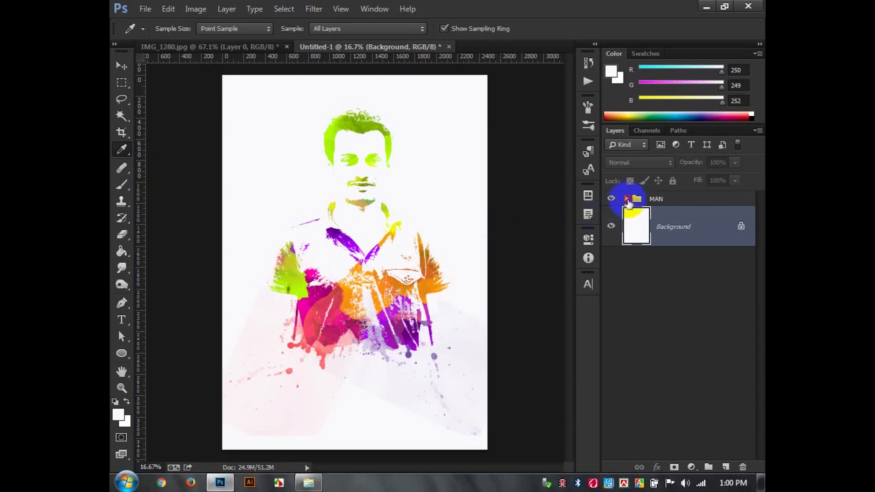
# Expand the MAN group and brighten Layer 3's splatter with Levels, setting the white input level to 15.
pyautogui.click(627, 200)
pyautogui.click(682, 302)
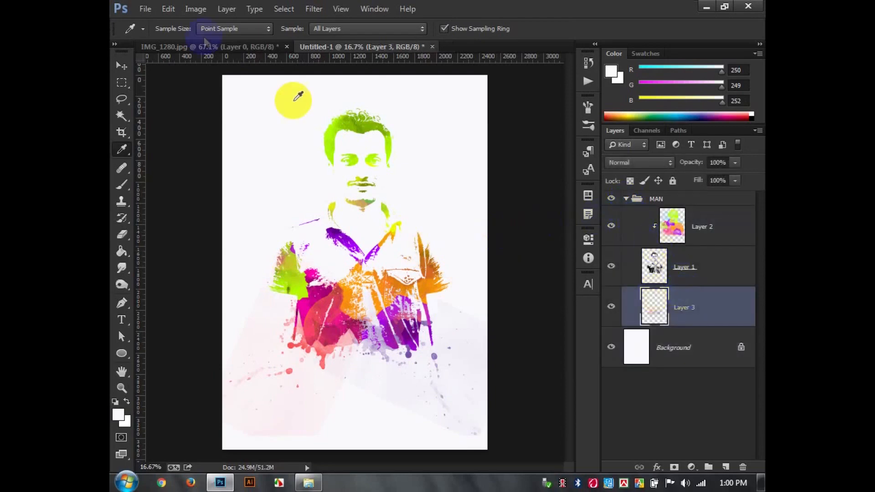
pyautogui.click(197, 10)
pyautogui.moveTo(212, 41)
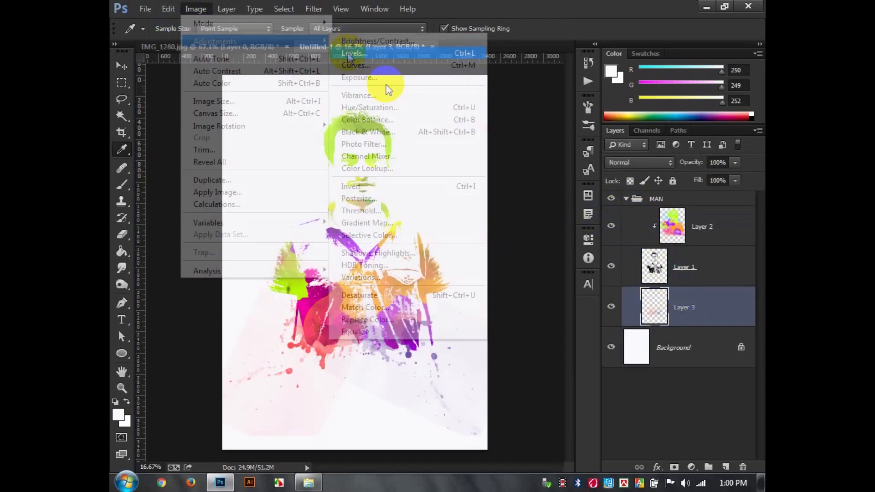
pyautogui.click(349, 54)
pyautogui.moveTo(578, 186); pyautogui.dragTo(391, 182)
pyautogui.click(633, 67)
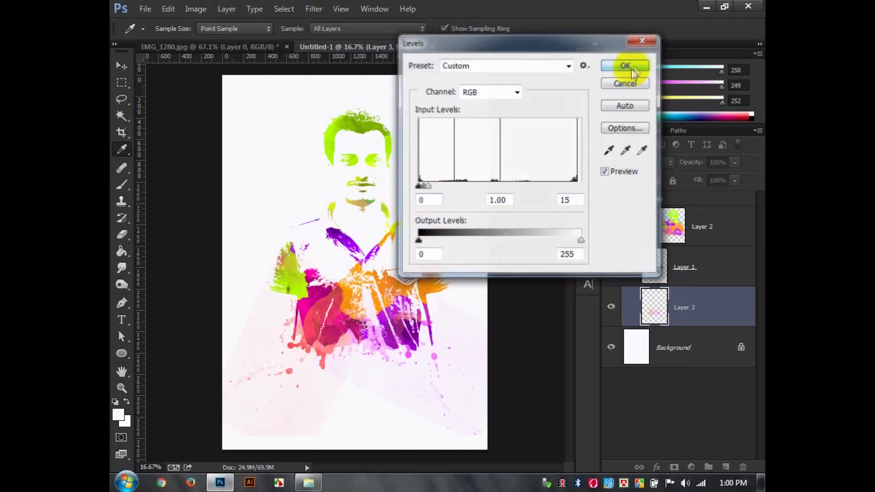
# Adjust Layer 3's splatter with Brightness/Contrast.
pyautogui.click(194, 10)
pyautogui.moveTo(214, 41)
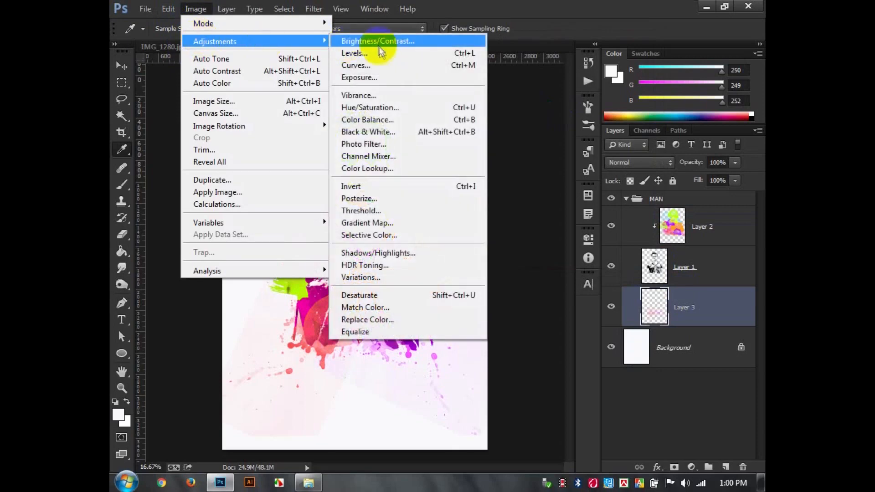
pyautogui.click(378, 41)
pyautogui.moveTo(563, 98); pyautogui.dragTo(549, 126)
pyautogui.click(652, 86)
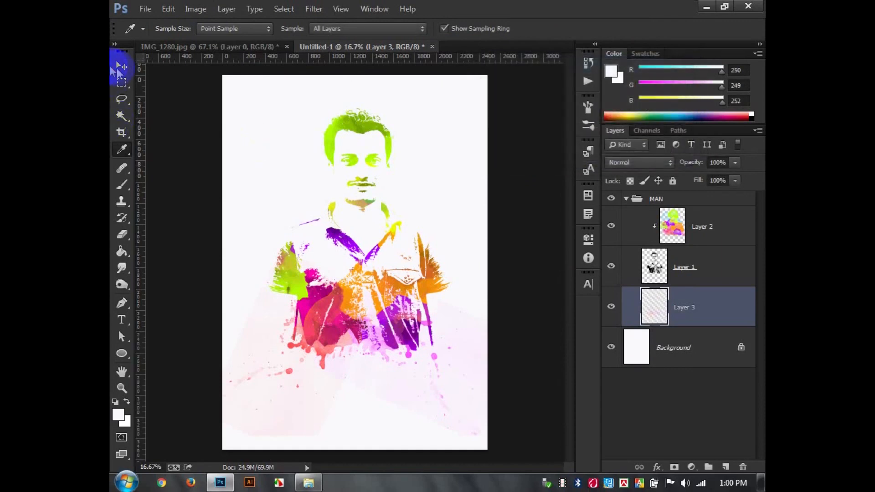
# Compare the portrait with and without Layer 3's splatter and check the overall composition.
pyautogui.press('v')
pyautogui.scroll(1, 353, 171)
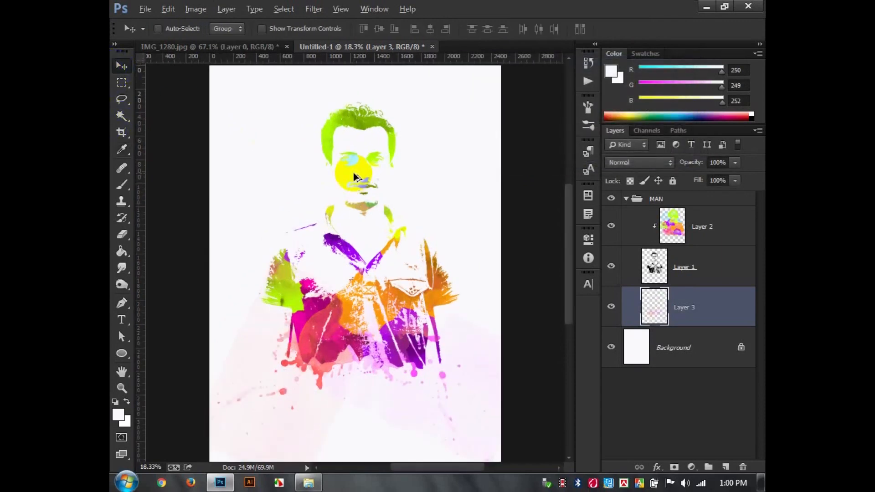
pyautogui.click(613, 310)
pyautogui.click(613, 310)
pyautogui.click(657, 312)
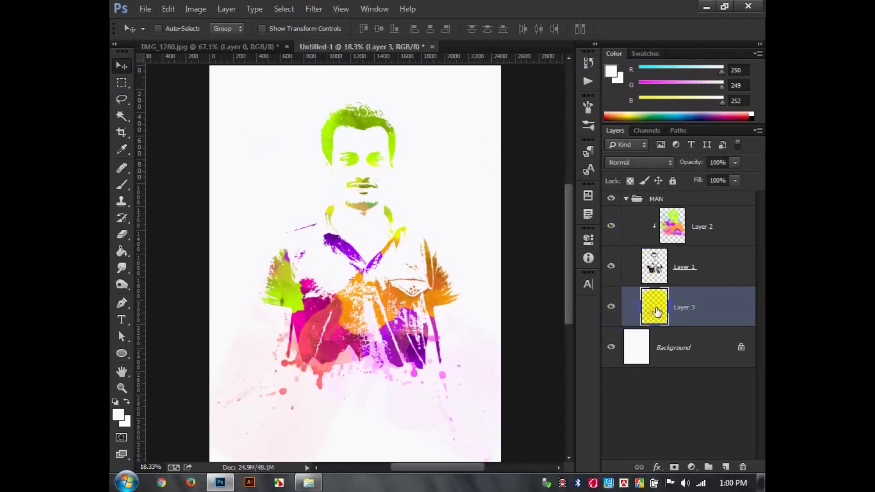
pyautogui.scroll(-2, 528, 283)
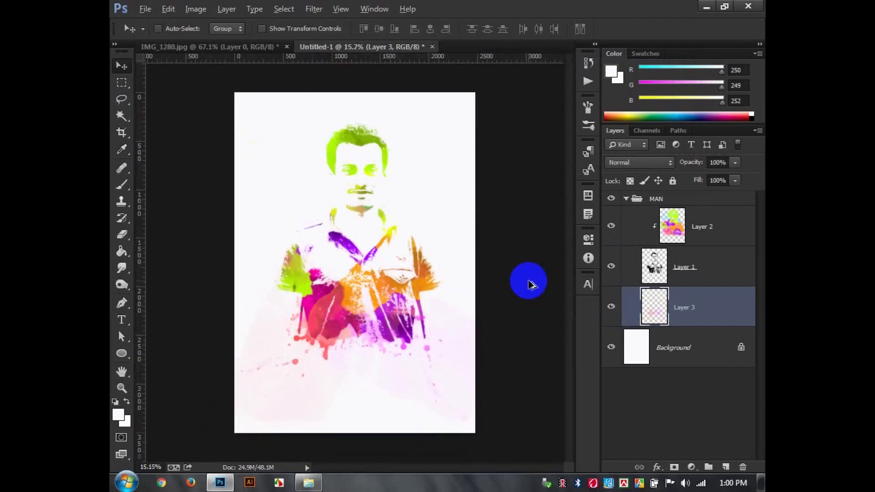
pyautogui.scroll(1, 528, 283)
pyautogui.click(369, 317)
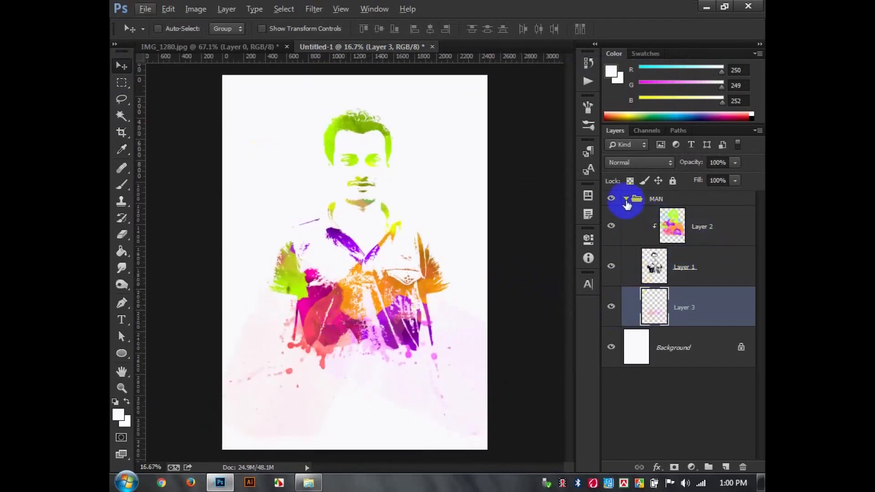
# Select Layer 2, choose the Brush tool and set the foreground color to pink, RGB 255, 78, 199.
pyautogui.click(639, 226)
pyautogui.click(122, 185)
pyautogui.rightClick(324, 225)
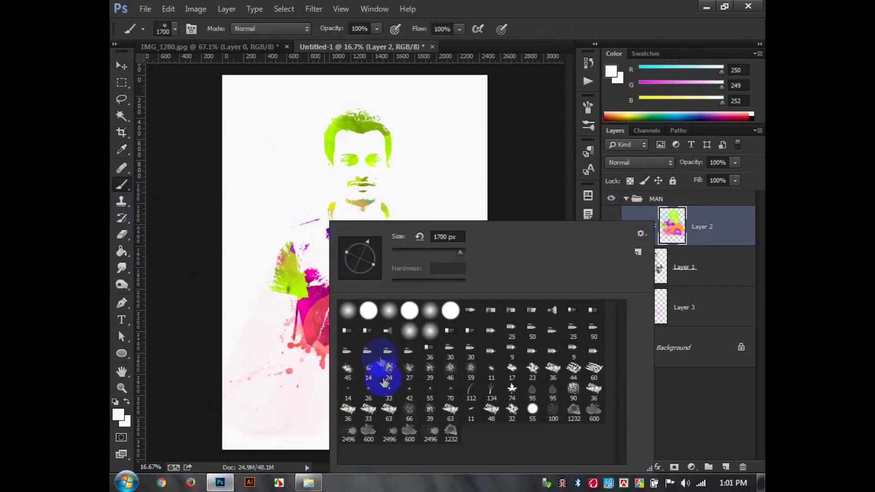
pyautogui.click(118, 414)
pyautogui.click(327, 286)
pyautogui.moveTo(534, 73); pyautogui.dragTo(534, 59)
pyautogui.click(687, 52)
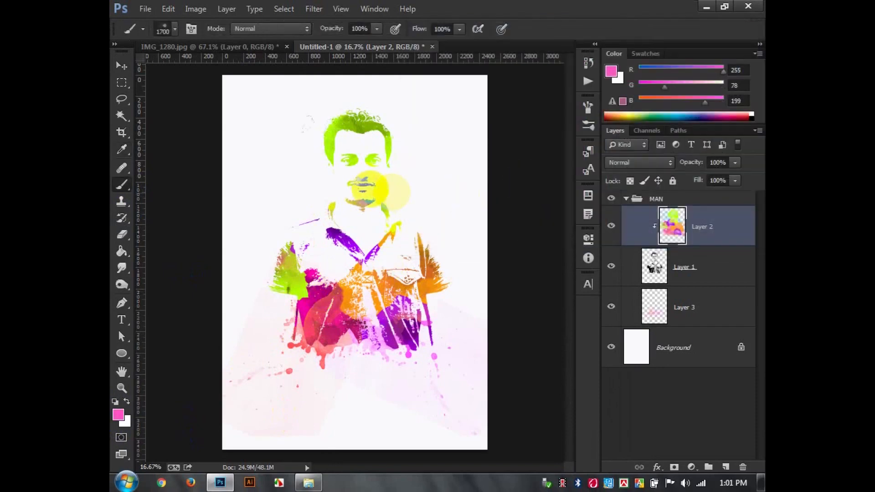
# Enlarge the splatter tip to 2000 px and stamp pink over the hair on Layer 2.
pyautogui.press(']')
pyautogui.press(']')
pyautogui.press(']')
pyautogui.click(303, 121)
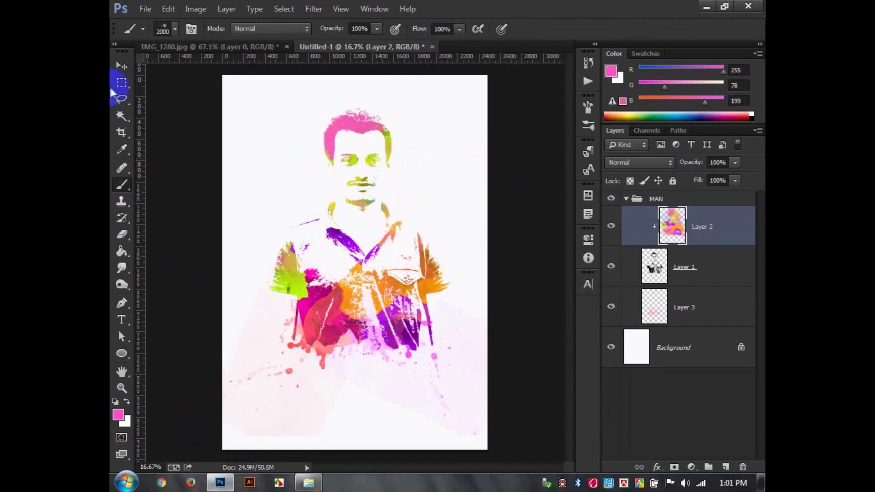
pyautogui.click(122, 66)
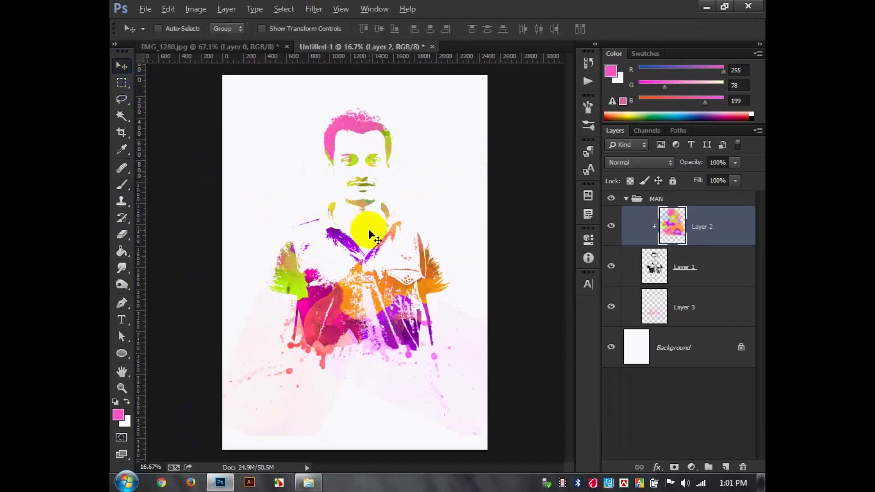
# Select and collapse the MAN group, and check the finished portrait.
pyautogui.scroll(-1, 369, 232)
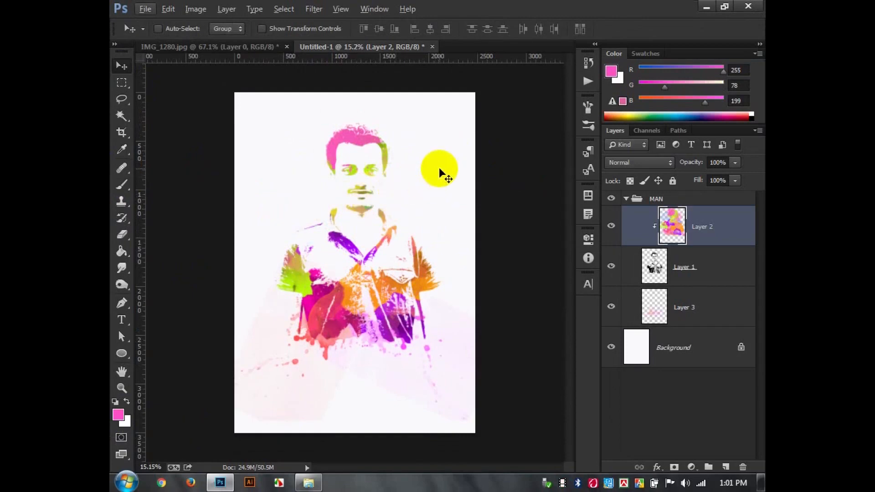
pyautogui.click(706, 207)
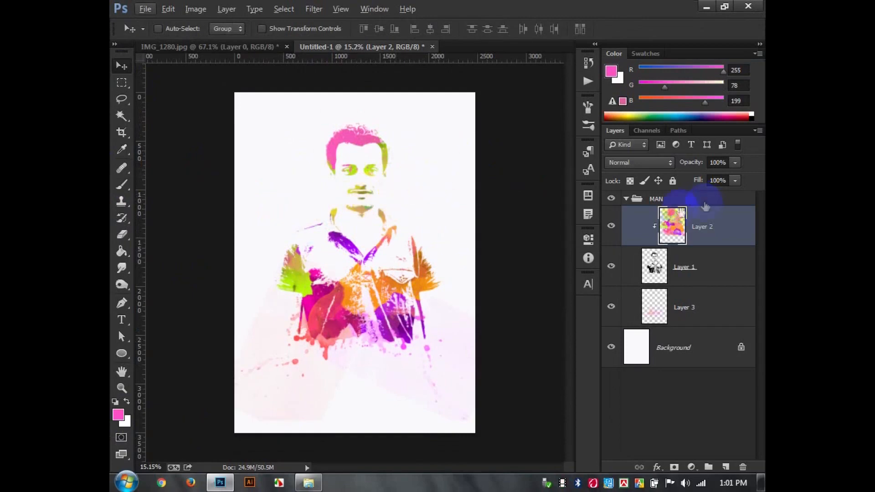
pyautogui.click(625, 199)
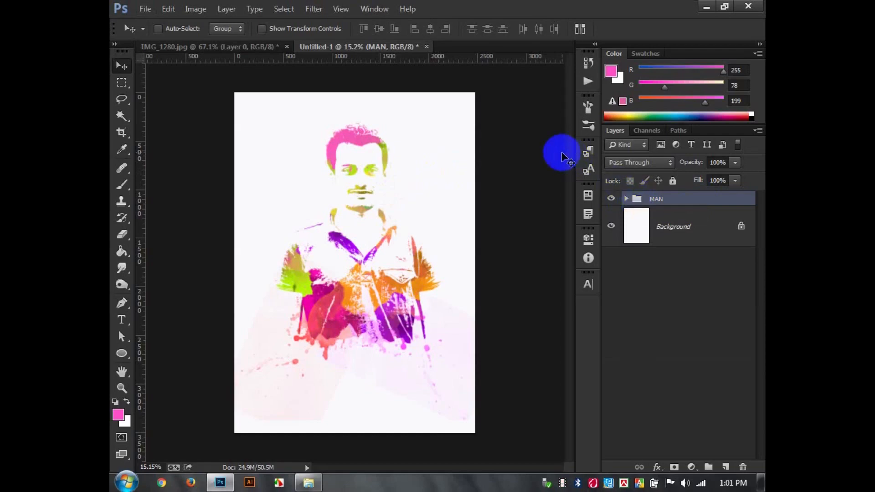
pyautogui.scroll(2, 390, 267)
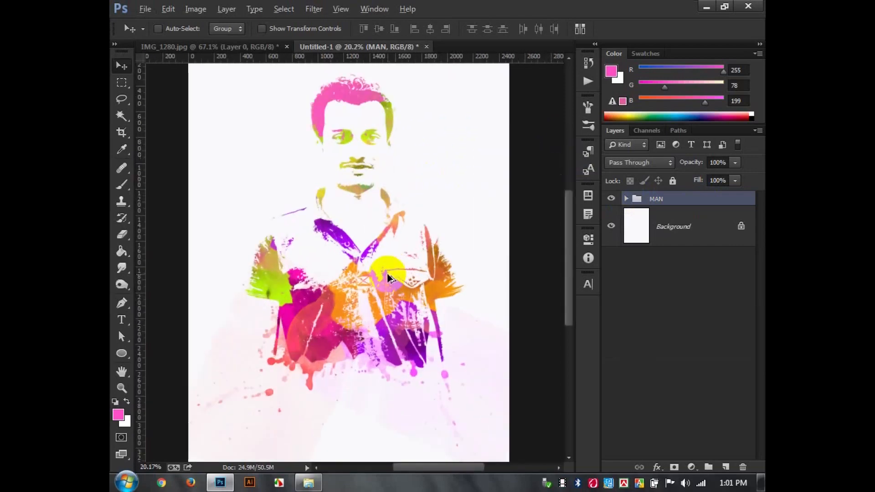
pyautogui.scroll(-1, 389, 277)
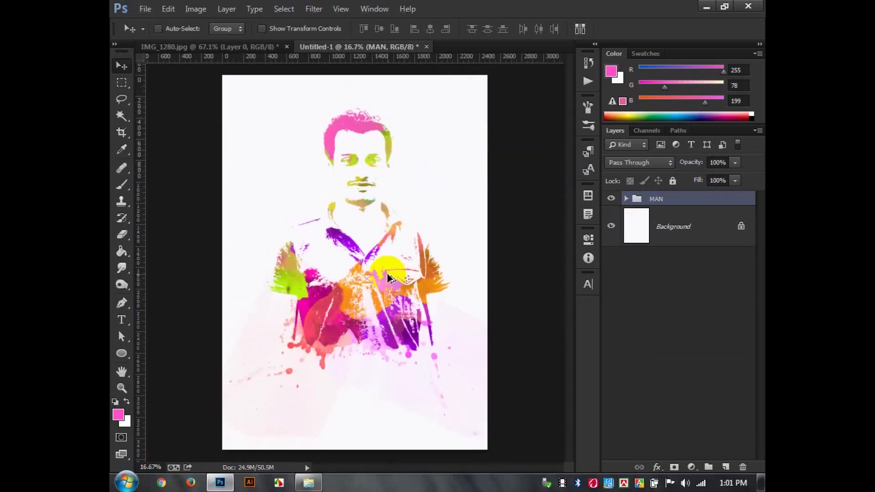
# Choose the Type tool and set the foreground color to dark gray, RGB 73, 73, 73.
pyautogui.scroll(1, 390, 274)
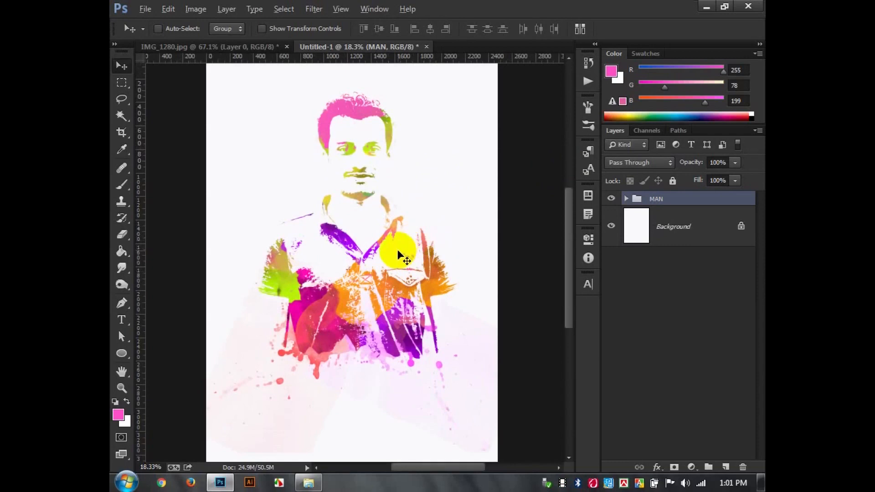
pyautogui.scroll(-1, 397, 250)
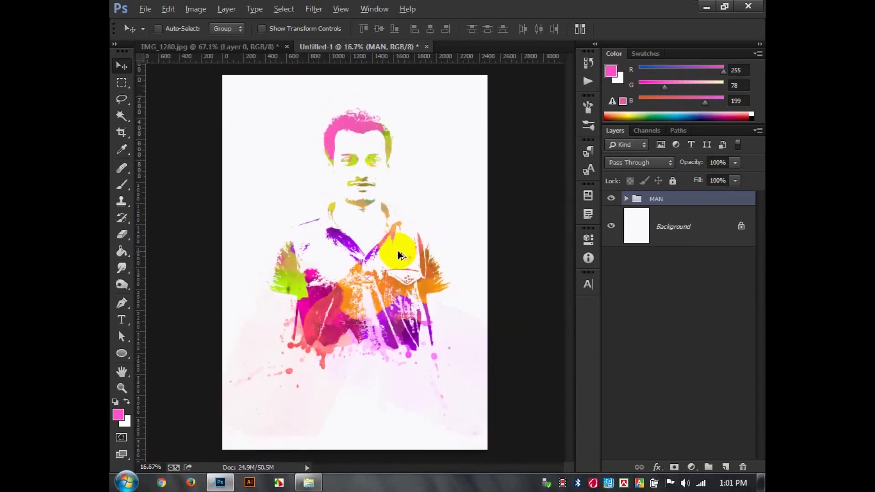
pyautogui.click(126, 322)
pyautogui.click(116, 402)
pyautogui.click(118, 413)
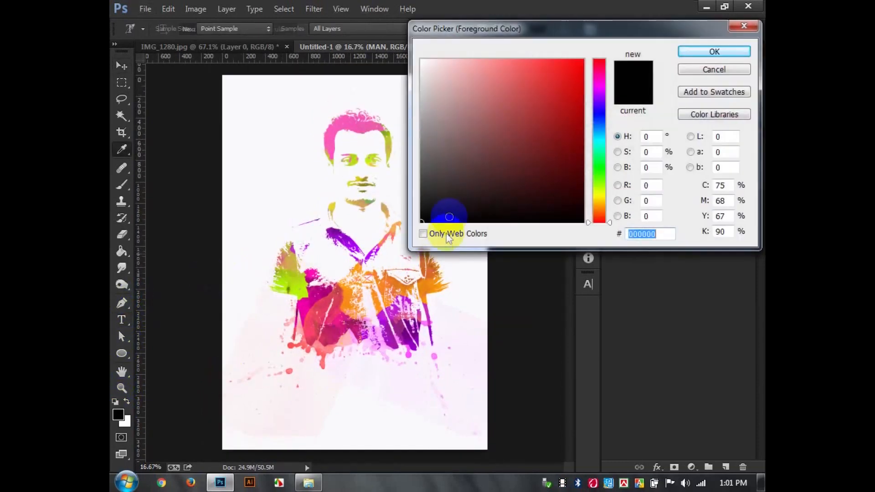
pyautogui.moveTo(393, 192); pyautogui.dragTo(375, 176)
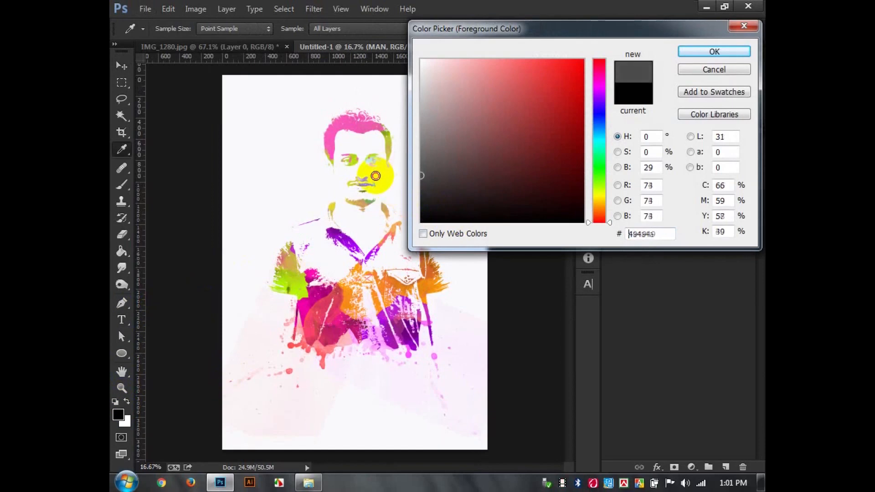
pyautogui.click(702, 52)
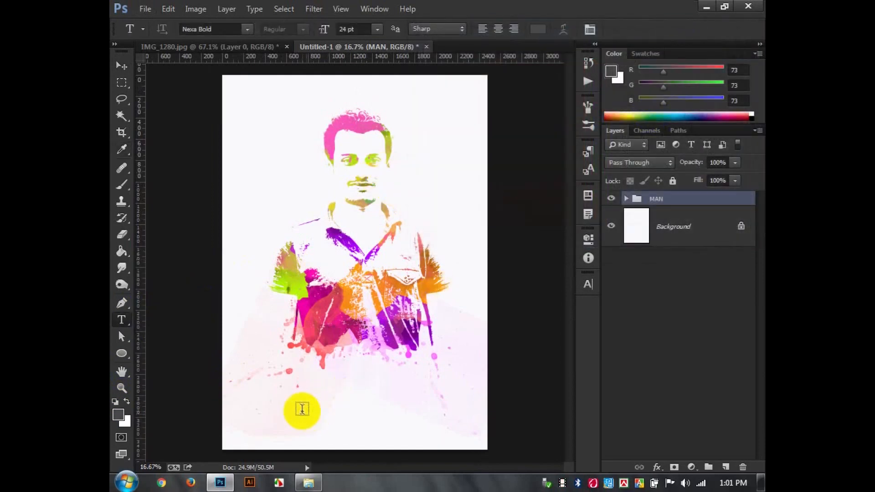
# Add the text "WATER COLOR EFFECT" below the portrait and shift it slightly upward.
pyautogui.click(390, 388)
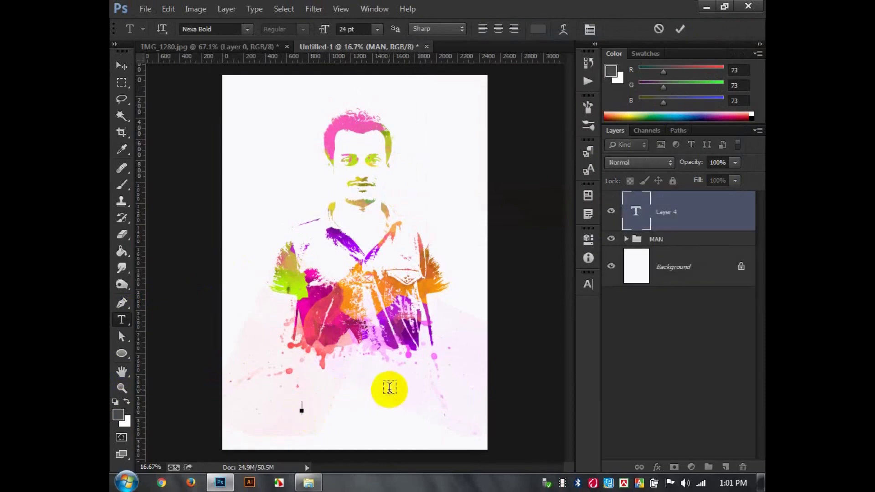
pyautogui.press('BackSpace')
pyautogui.press('BackSpace')
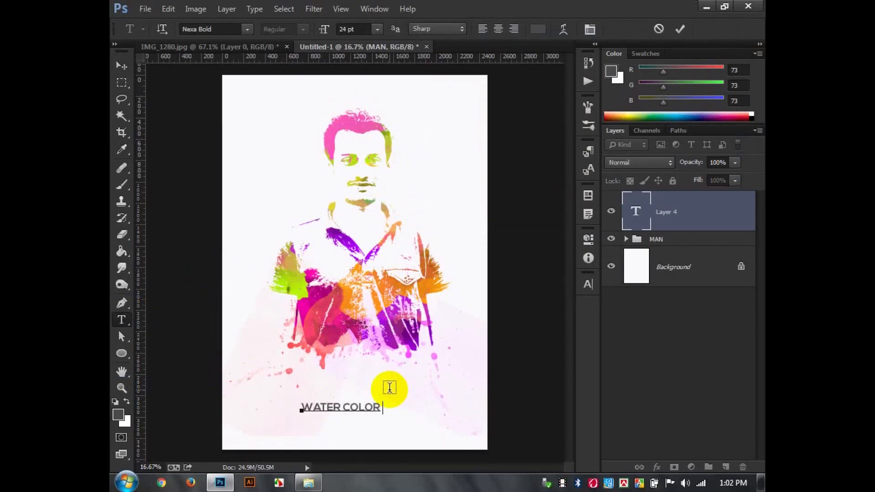
pyautogui.write('WATER COLOR EFFECT')
pyautogui.hotkey('ctrl', 'a')
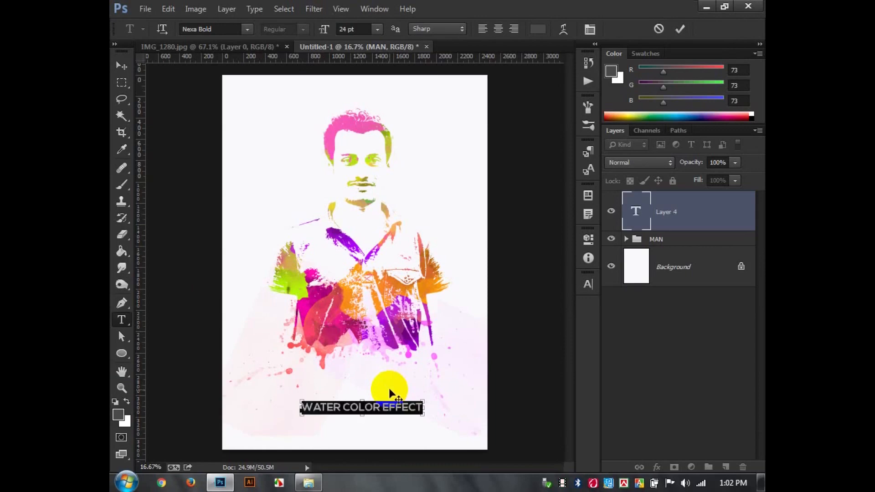
pyautogui.moveTo(389, 390); pyautogui.dragTo(391, 374)
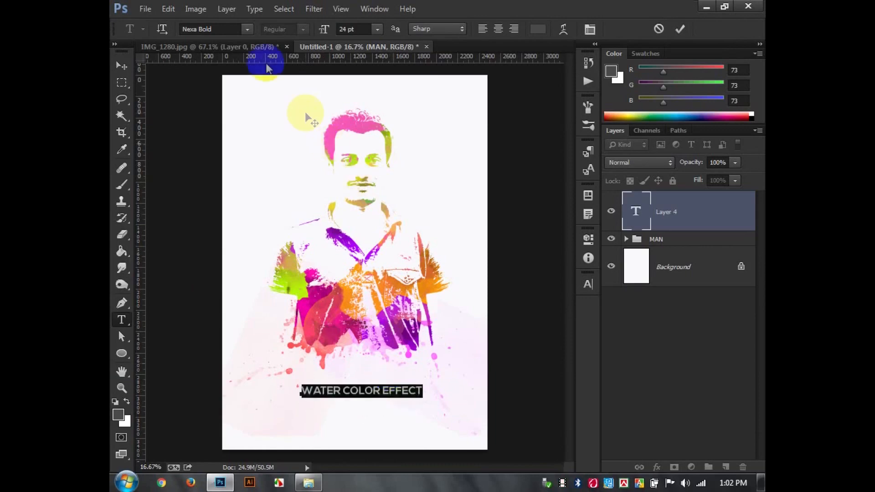
# Set the caption's font to Bebas Neue at 49 pt and reposition it beneath the man.
pyautogui.click(248, 31)
pyautogui.click(248, 31)
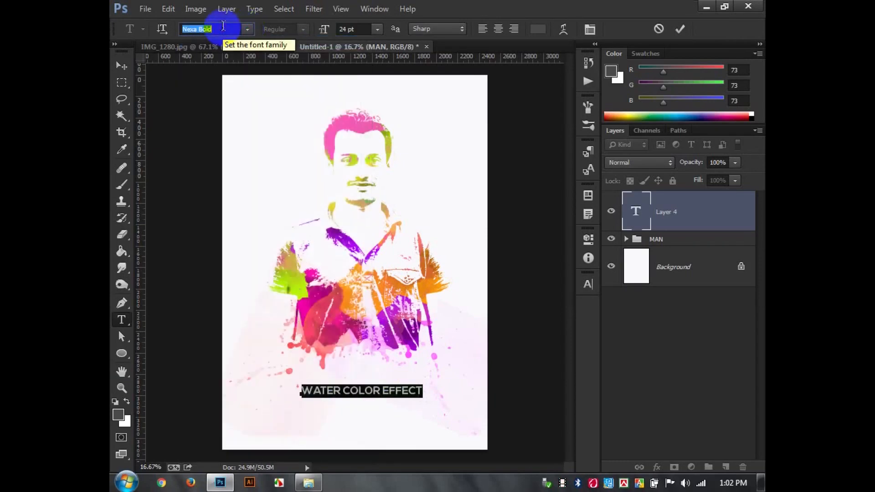
pyautogui.write('Bebas Neue')
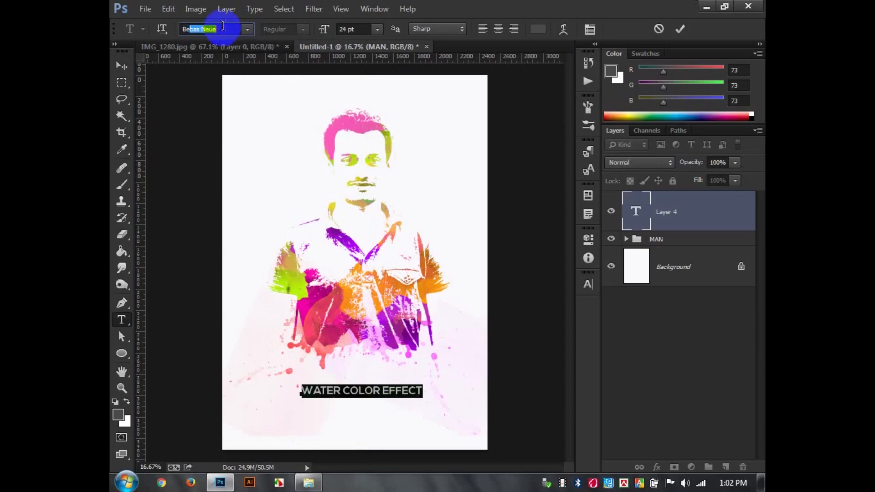
pyautogui.press('Return')
pyautogui.click(354, 28)
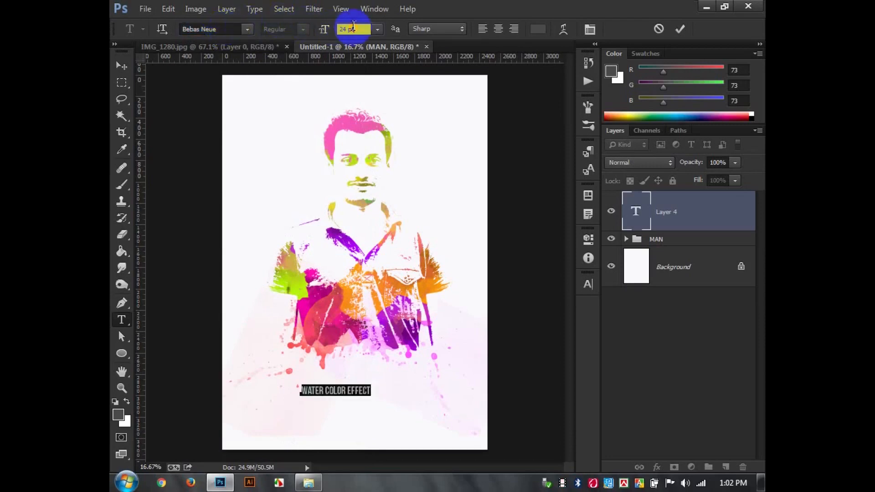
pyautogui.scroll(20, 354, 27)
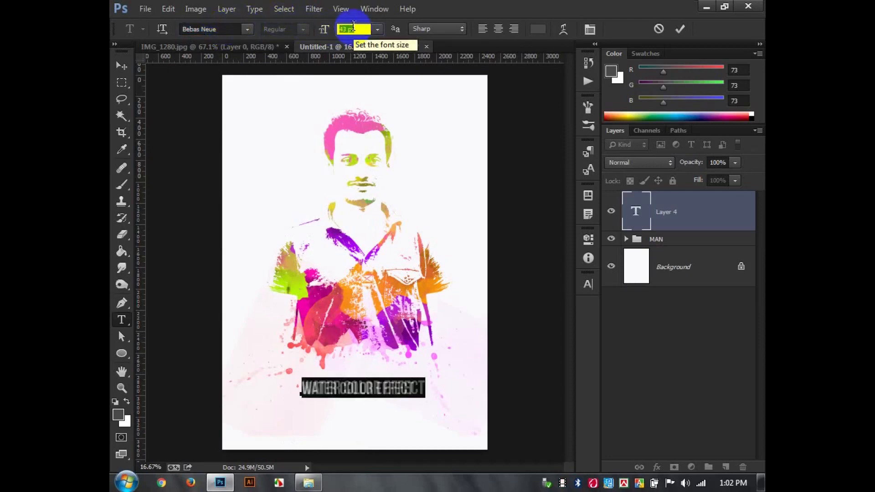
pyautogui.scroll(4, 354, 27)
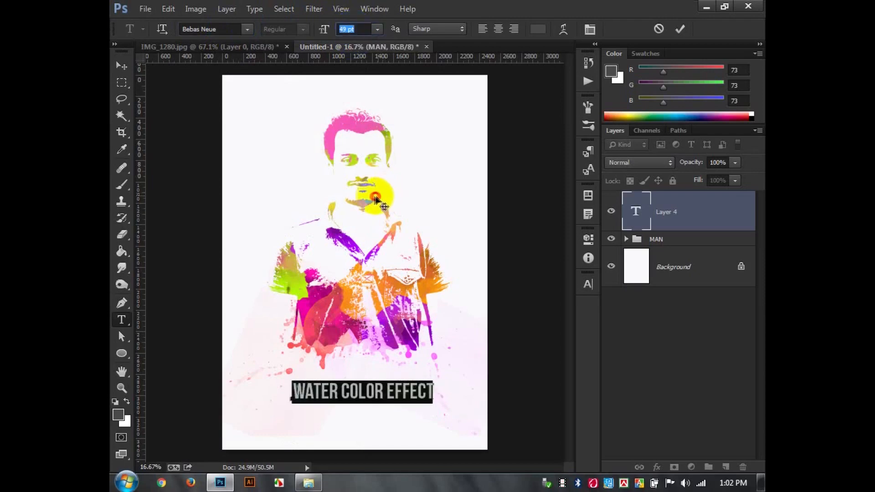
pyautogui.moveTo(373, 196); pyautogui.dragTo(376, 195)
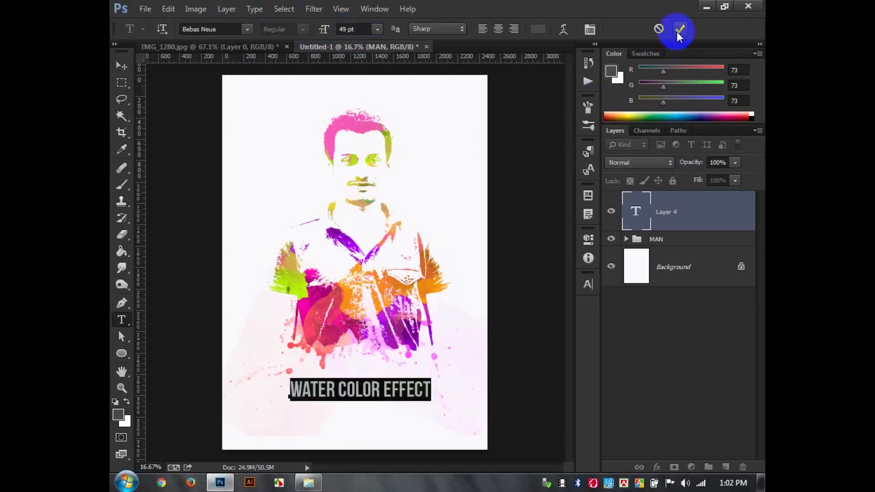
# Darken the caption's text color to gray RGB 57, 57, 57 and nudge the text layer slightly.
pyautogui.click(536, 30)
pyautogui.moveTo(468, 195); pyautogui.dragTo(423, 173)
pyautogui.click(694, 52)
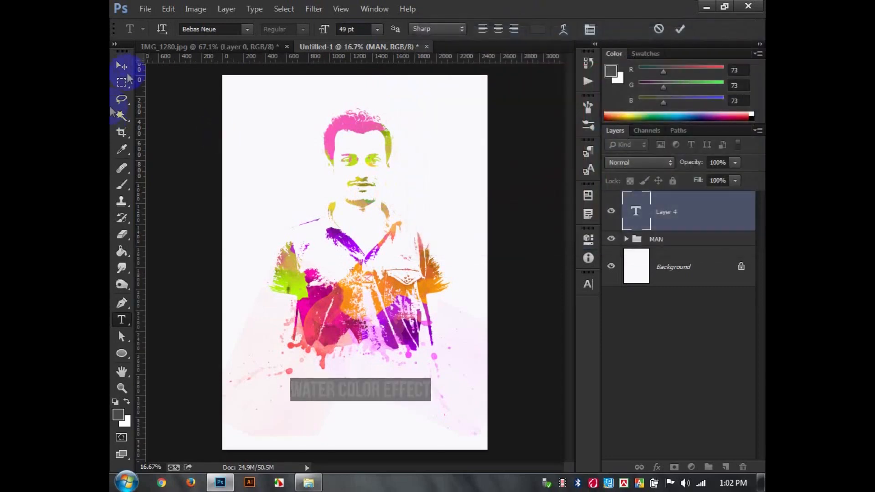
pyautogui.click(122, 66)
pyautogui.moveTo(408, 329); pyautogui.dragTo(409, 331)
# Color the word "EFFECT" in the caption pink, f657b8, sampled from the man's hair.
pyautogui.doubleClick(625, 210)
pyautogui.moveTo(384, 394); pyautogui.dragTo(465, 390)
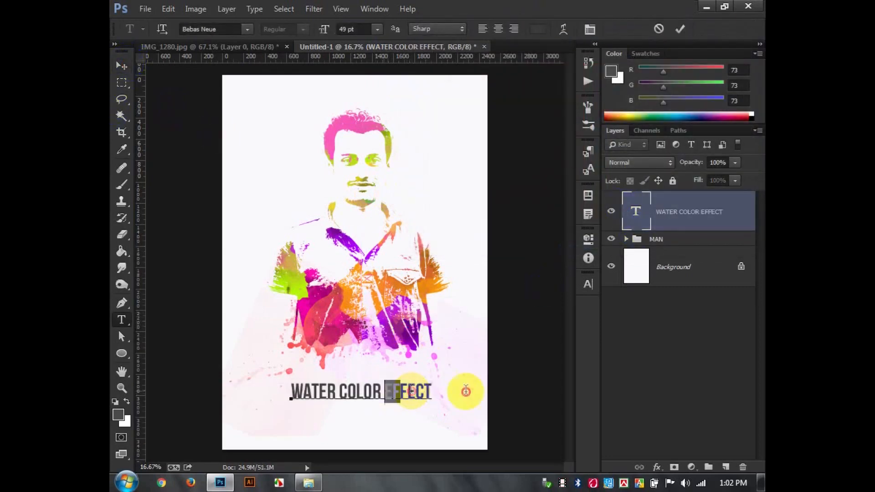
pyautogui.click(545, 30)
pyautogui.click(351, 122)
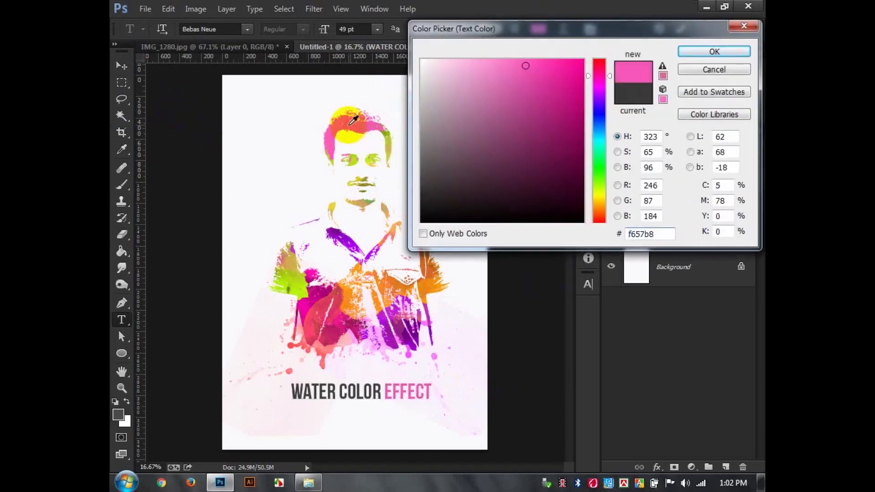
pyautogui.click(714, 52)
pyautogui.click(680, 29)
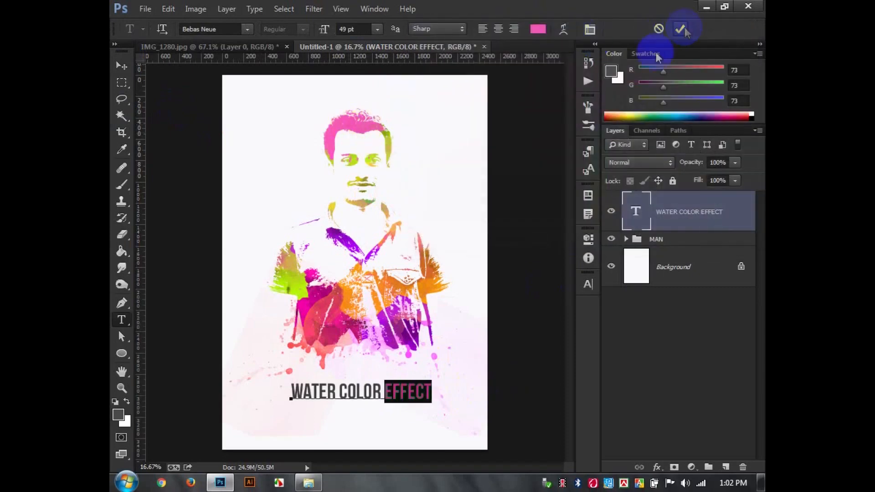
pyautogui.click(120, 65)
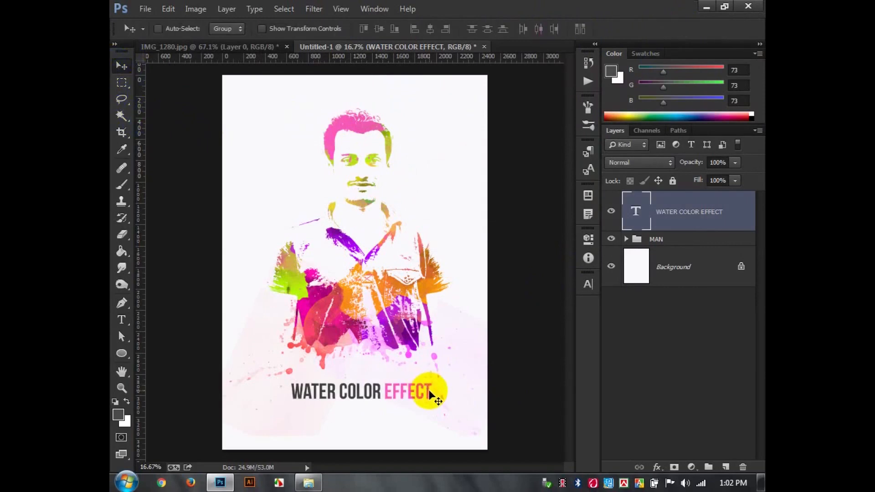
# Duplicate the caption just below the original and replace the copy's text with "INK MAN".
pyautogui.moveTo(414, 397); pyautogui.dragTo(420, 427)
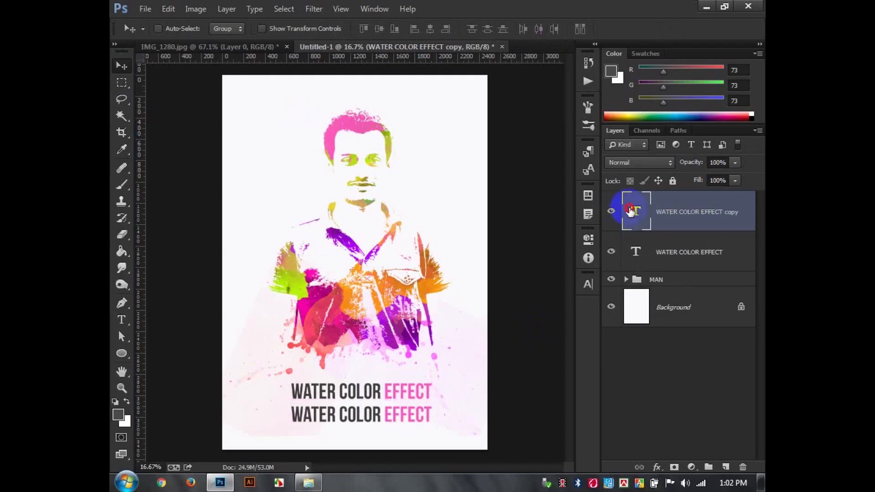
pyautogui.doubleClick(631, 210)
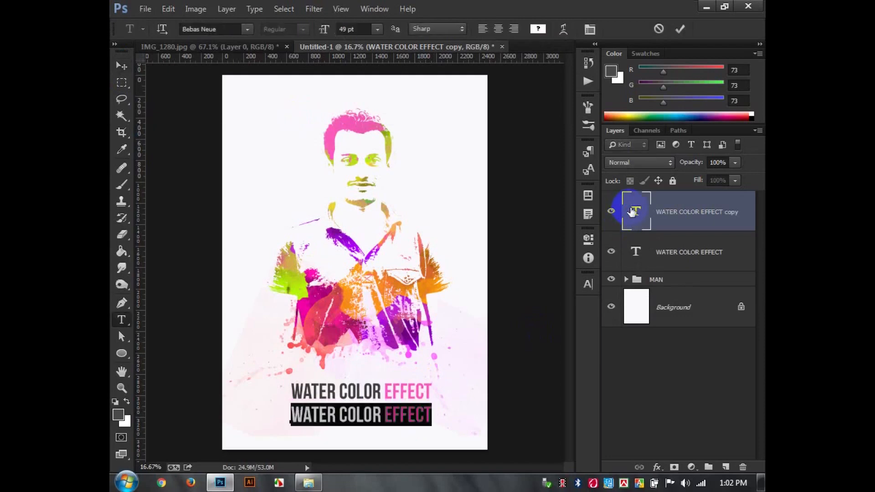
pyautogui.write('INK MAN')
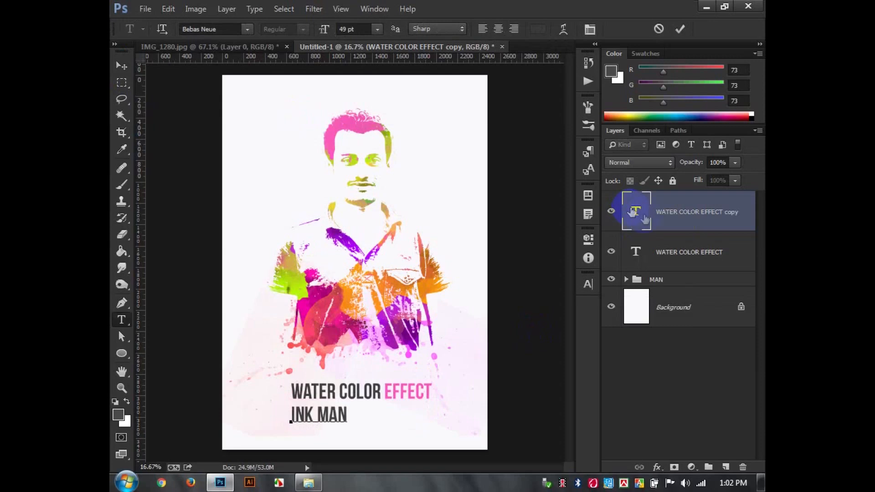
# Enlarge "INK MAN" to 73 pt and move it directly above the "WATER COLOR EFFECT" line.
pyautogui.doubleClick(635, 212)
pyautogui.click(231, 30)
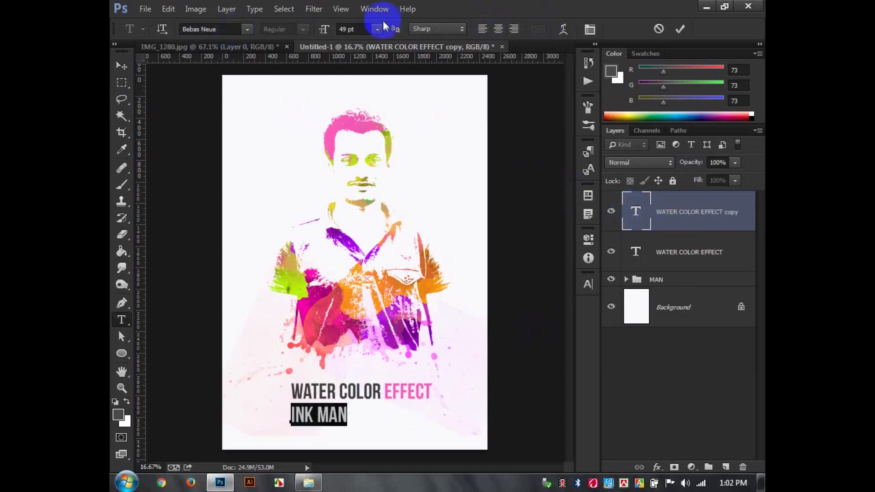
pyautogui.scroll(20, 365, 25)
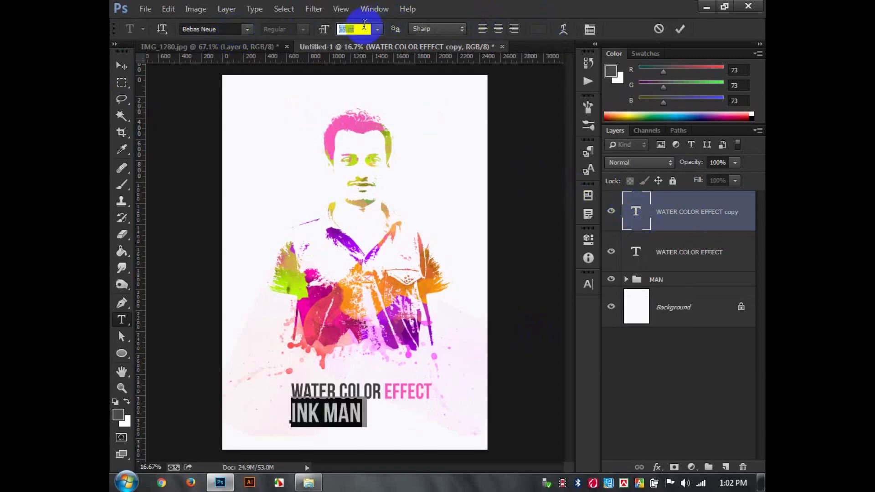
pyautogui.moveTo(370, 279)
pyautogui.mouseDown()
pyautogui.moveTo(396, 280)
pyautogui.moveTo(396, 235)
pyautogui.mouseUp()
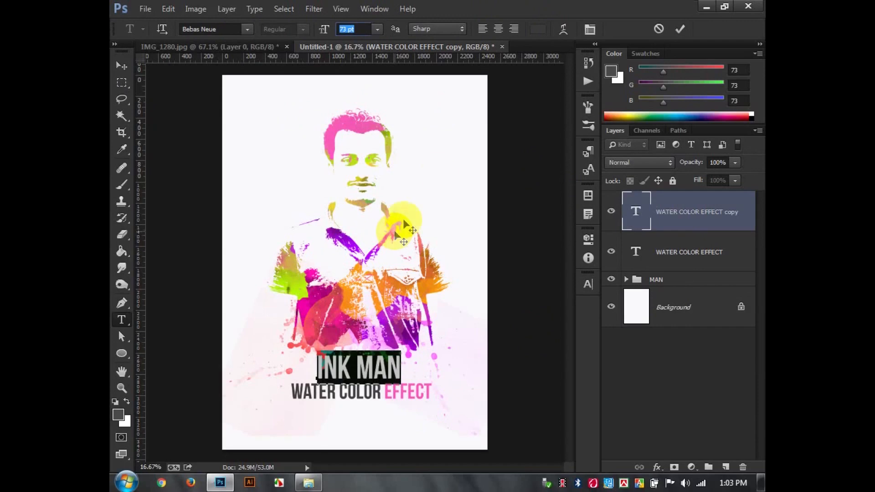
# Try purple, orange and near-black on "INK MAN", and apply the pink f657b8 sampled from the word "EFFECT".
pyautogui.click(545, 30)
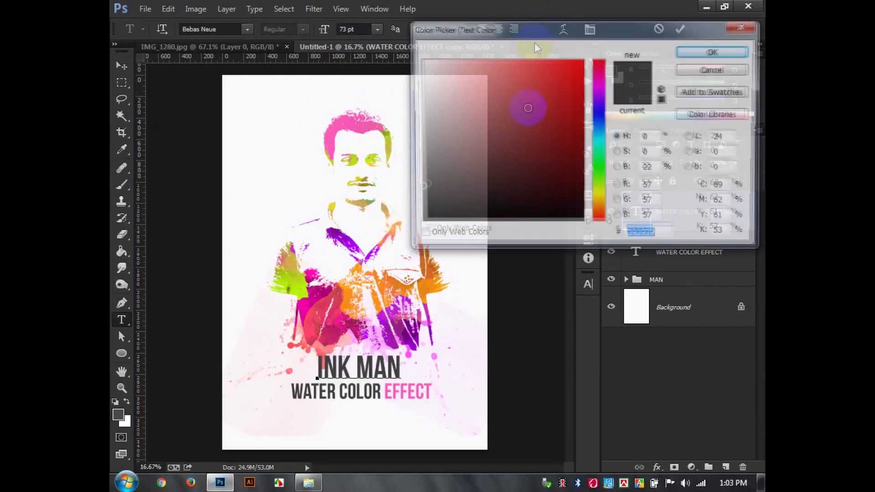
pyautogui.click(352, 240)
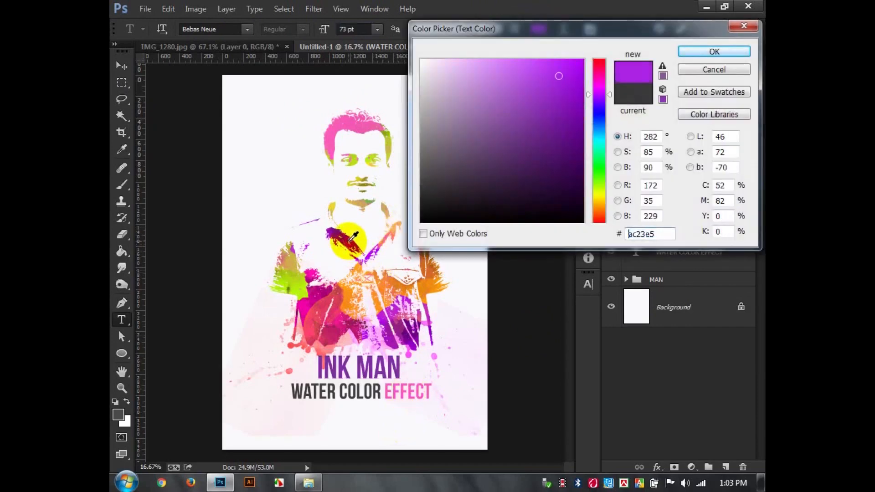
pyautogui.click(431, 286)
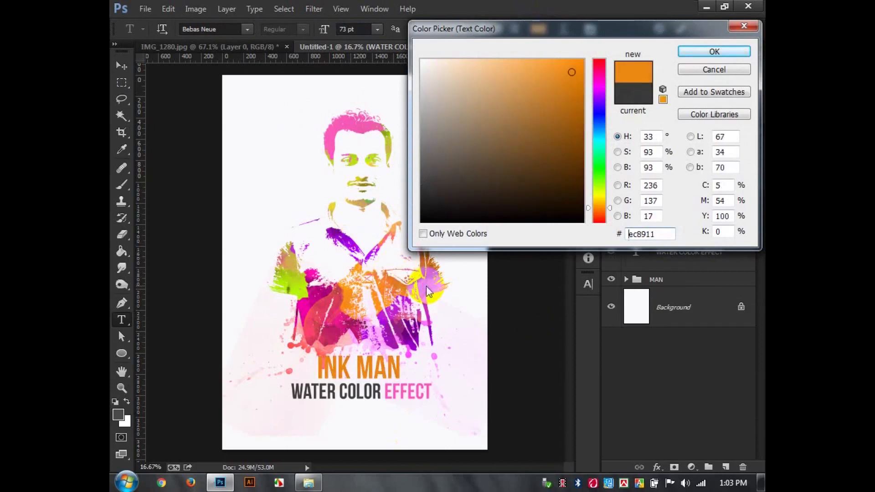
pyautogui.click(380, 208)
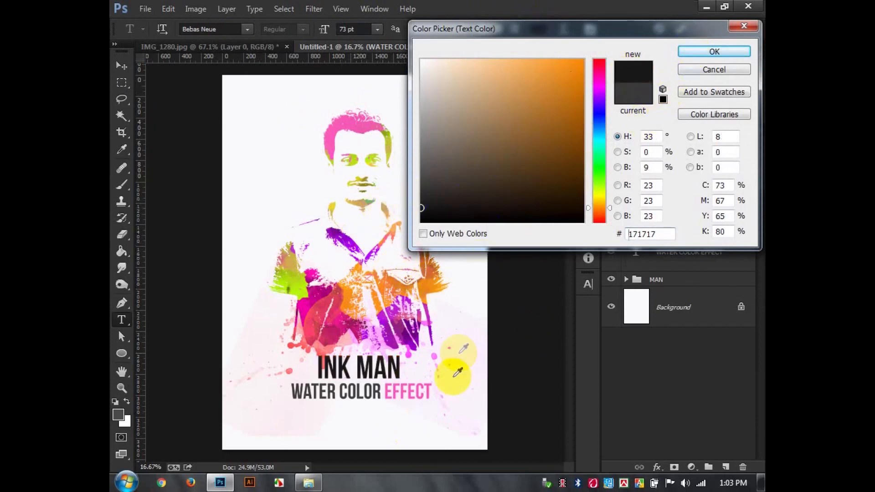
pyautogui.click(432, 382)
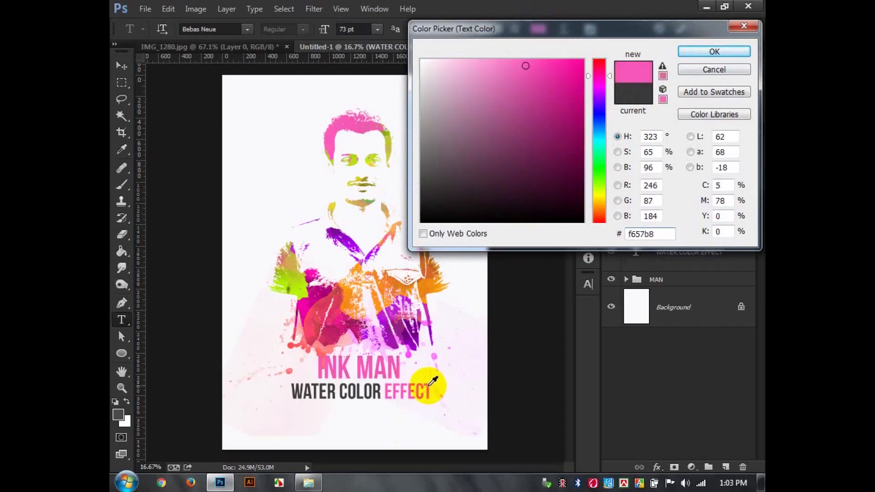
pyautogui.click(687, 51)
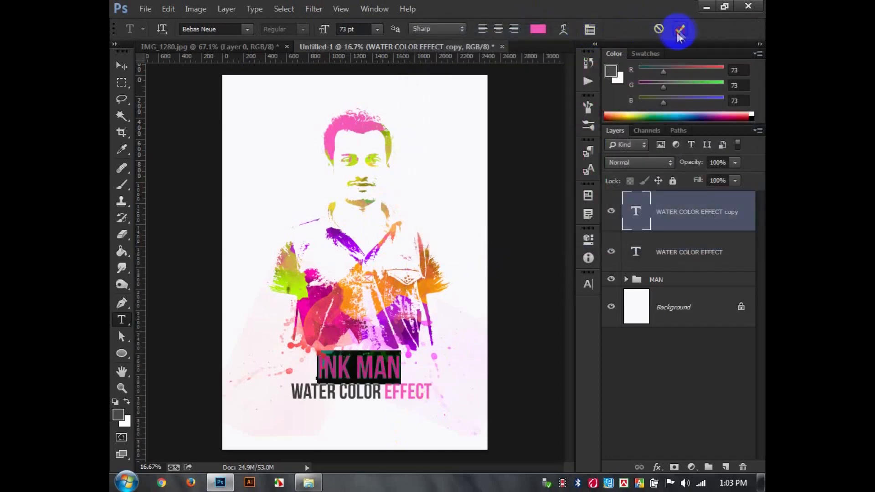
pyautogui.click(680, 28)
# Center the INK MAN and WATER COLOR EFFECT text layers horizontally on the canvas, and clear the selection.
pyautogui.click(121, 66)
pyautogui.hotkey('ctrl', 'a')
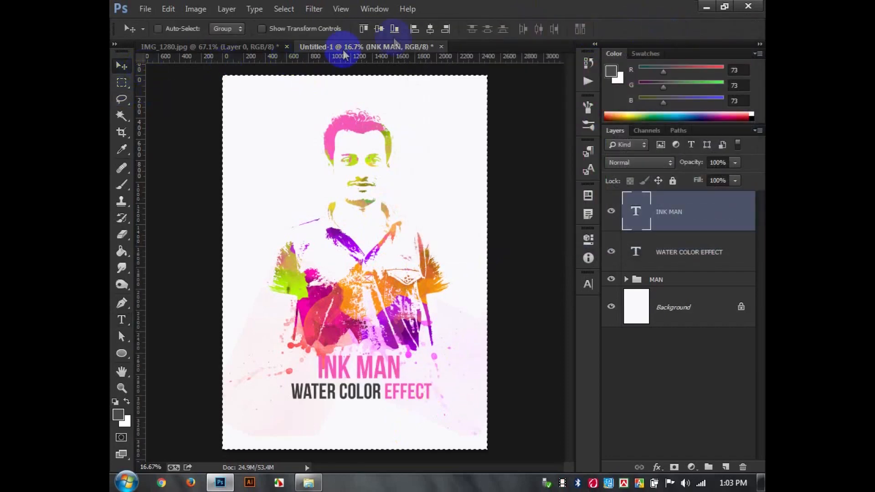
pyautogui.click(430, 29)
pyautogui.click(647, 246)
pyautogui.click(430, 29)
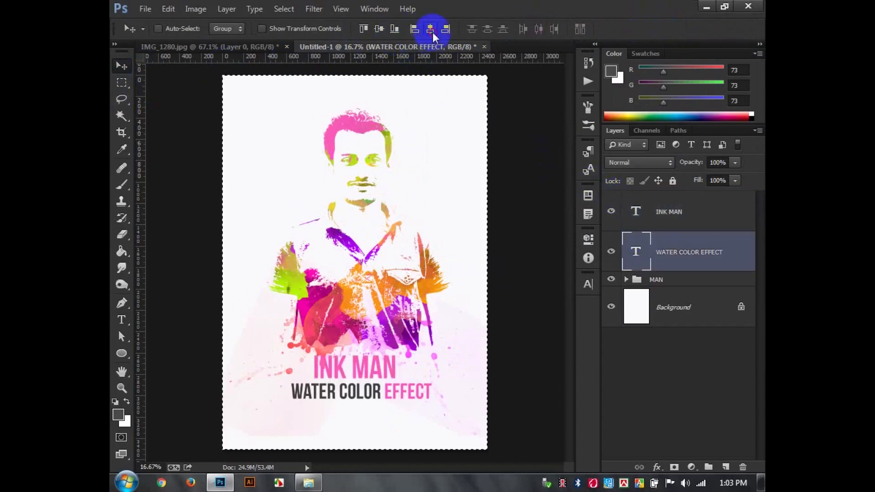
pyautogui.hotkey('ctrl', 'd')
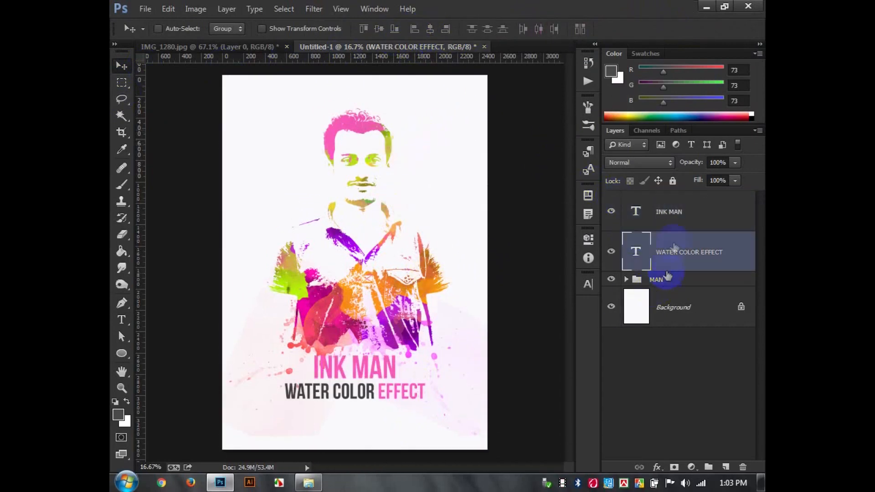
# Move both caption lines together lower beneath the portrait, and shift the MAN group slightly upward.
pyautogui.keyDown('ctrl'); pyautogui.click(672, 220); pyautogui.keyUp('ctrl')
pyautogui.moveTo(370, 275); pyautogui.dragTo(370, 297)
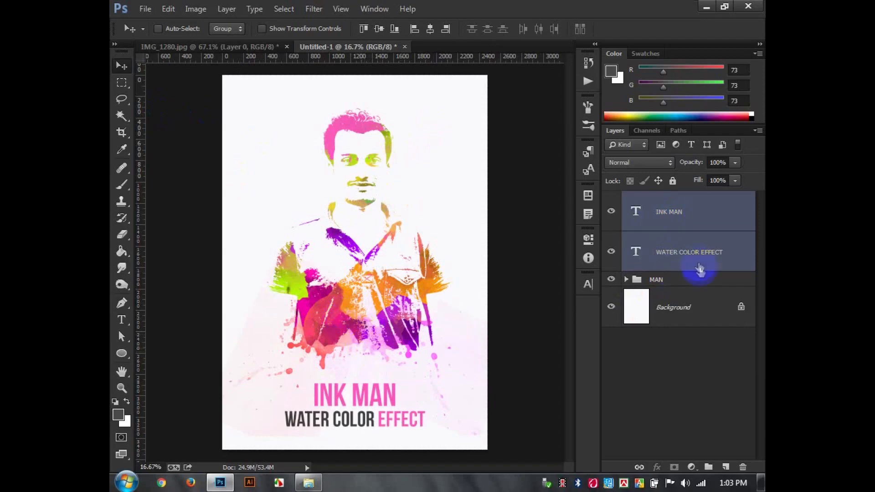
pyautogui.moveTo(430, 363); pyautogui.dragTo(428, 356)
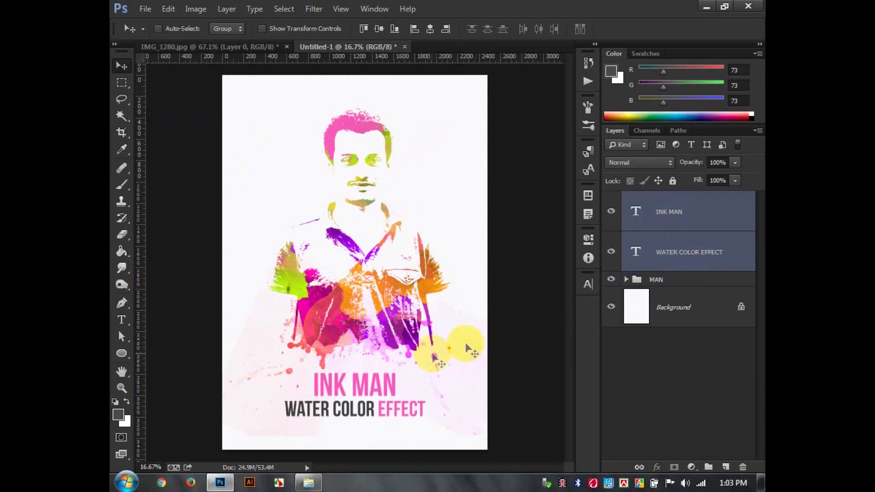
pyautogui.click(640, 279)
pyautogui.moveTo(330, 276); pyautogui.dragTo(330, 265)
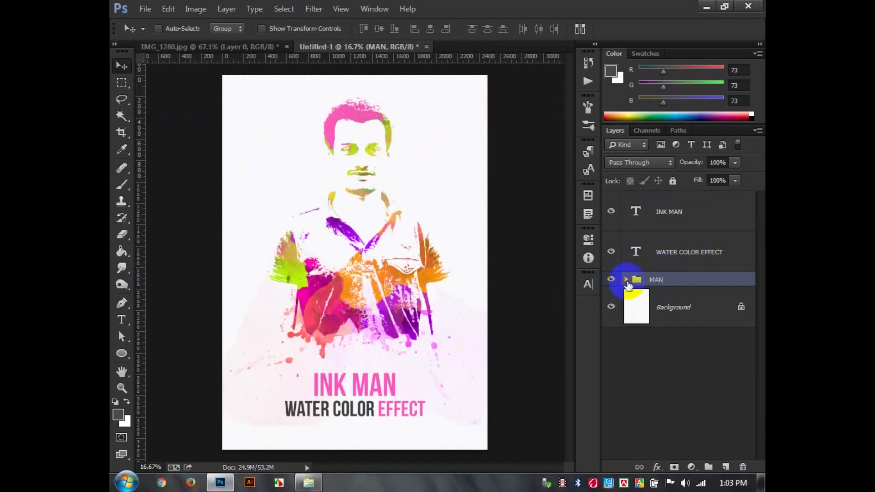
# Erase the outer edges of the pale splashes on Layer 3 in the MAN group with a 1100 px eraser, and collapse the group.
pyautogui.click(626, 280)
pyautogui.click(678, 385)
pyautogui.click(122, 235)
pyautogui.moveTo(220, 390)
pyautogui.mouseDown()
pyautogui.moveTo(218, 428)
pyautogui.moveTo(351, 459)
pyautogui.moveTo(285, 440)
pyautogui.moveTo(270, 446)
pyautogui.moveTo(237, 283)
pyautogui.moveTo(245, 264)
pyautogui.moveTo(233, 282)
pyautogui.moveTo(261, 265)
pyautogui.moveTo(214, 319)
pyautogui.moveTo(224, 300)
pyautogui.moveTo(212, 312)
pyautogui.moveTo(248, 297)
pyautogui.mouseUp()
pyautogui.moveTo(498, 387)
pyautogui.mouseDown()
pyautogui.moveTo(418, 298)
pyautogui.moveTo(488, 306)
pyautogui.moveTo(509, 344)
pyautogui.moveTo(499, 311)
pyautogui.moveTo(480, 311)
pyautogui.moveTo(501, 306)
pyautogui.moveTo(480, 304)
pyautogui.moveTo(477, 411)
pyautogui.moveTo(446, 430)
pyautogui.moveTo(461, 443)
pyautogui.mouseUp()
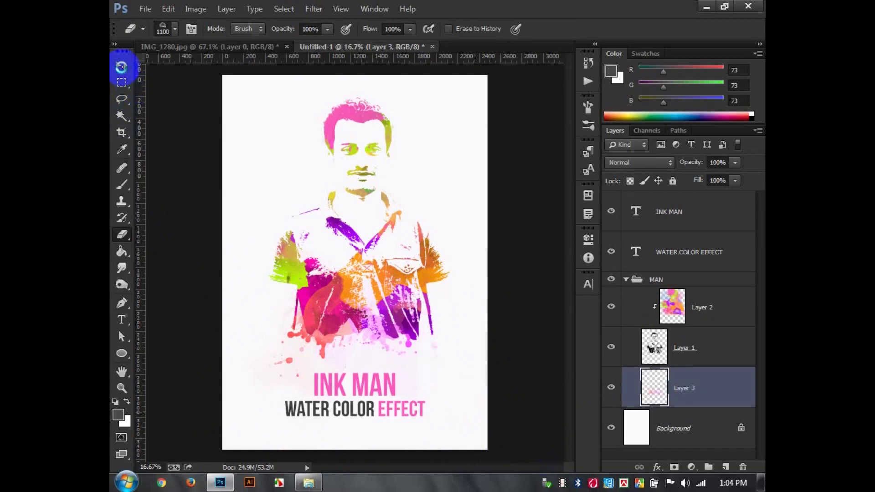
pyautogui.click(122, 68)
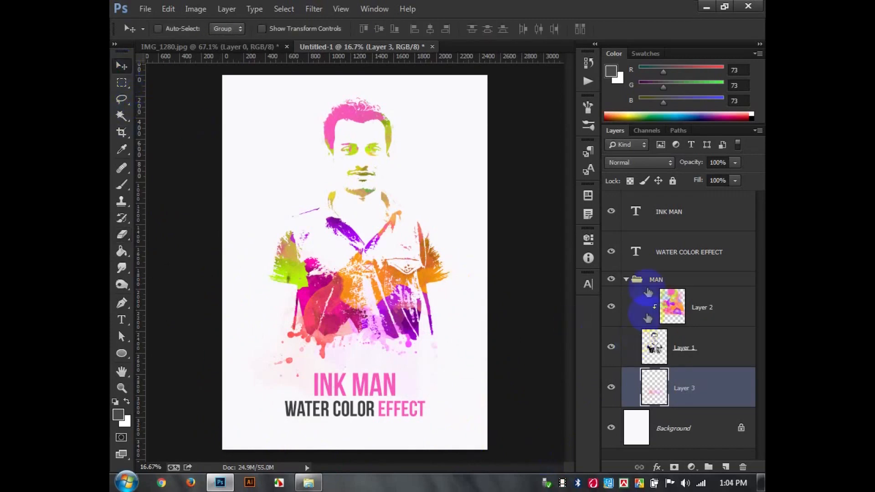
pyautogui.click(635, 281)
pyautogui.click(627, 280)
# Duplicate the "WATER COLOR EFFECT" line just below itself and replace the copy's text with "EDIT BY" followed by the editor's name.
pyautogui.click(636, 252)
pyautogui.moveTo(407, 357); pyautogui.dragTo(406, 388)
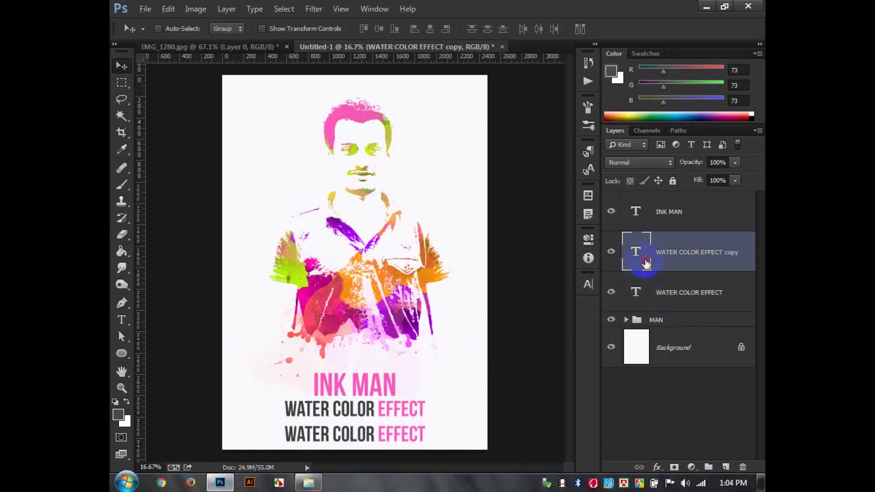
pyautogui.doubleClick(647, 263)
pyautogui.write('EDI')
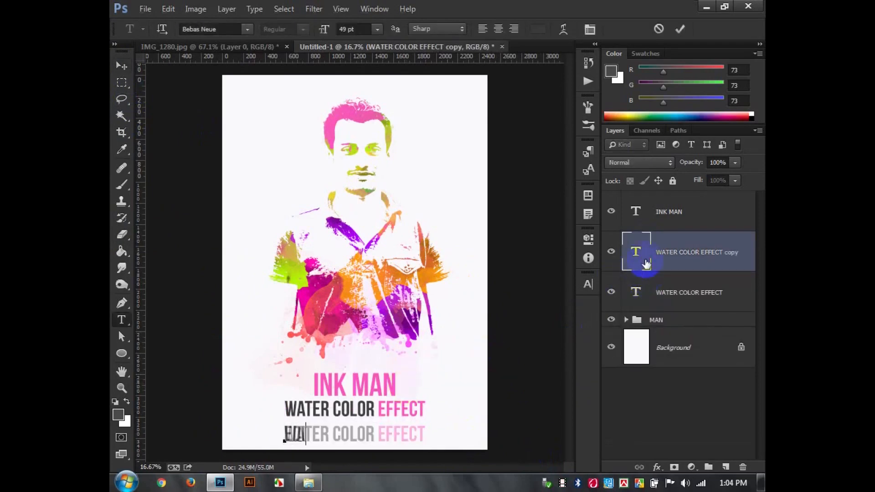
pyautogui.write('T BY H')
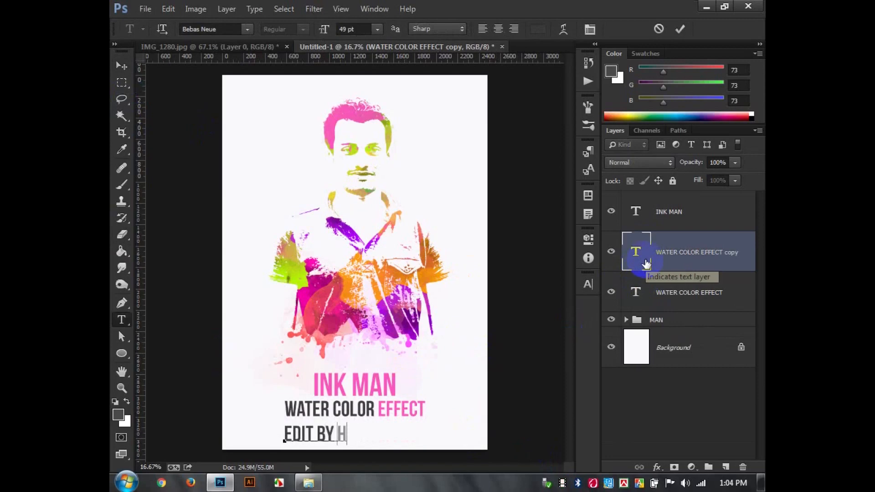
pyautogui.write('ASS HASIB')
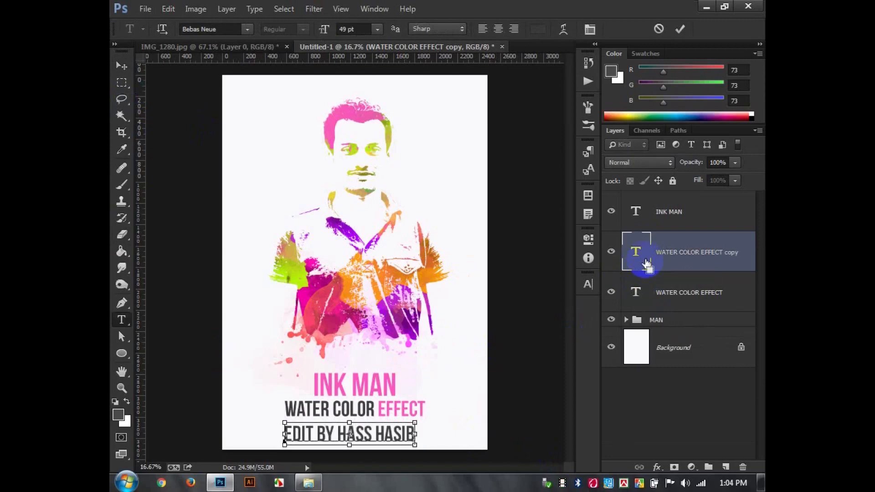
# Reduce the credit line to 23 pt and move it centrally just beneath "WATER COLOR EFFECT".
pyautogui.doubleClick(647, 264)
pyautogui.click(356, 30)
pyautogui.scroll(-20, 356, 30)
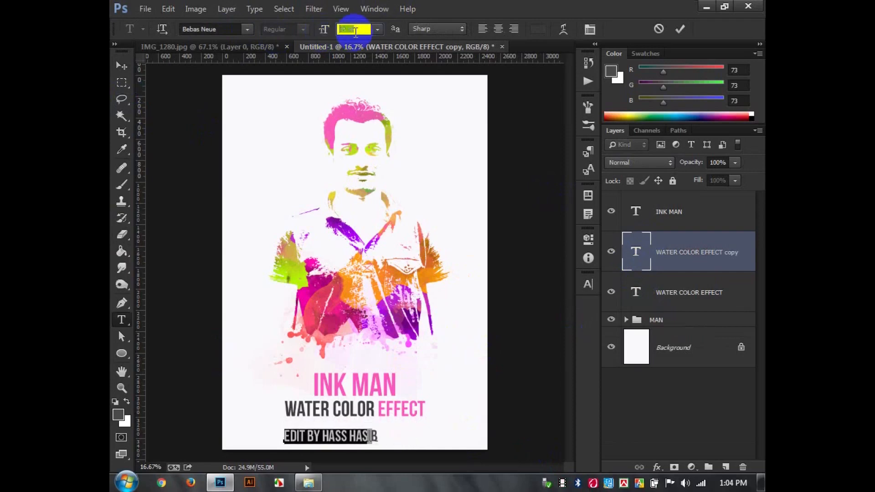
pyautogui.moveTo(327, 295); pyautogui.dragTo(367, 283)
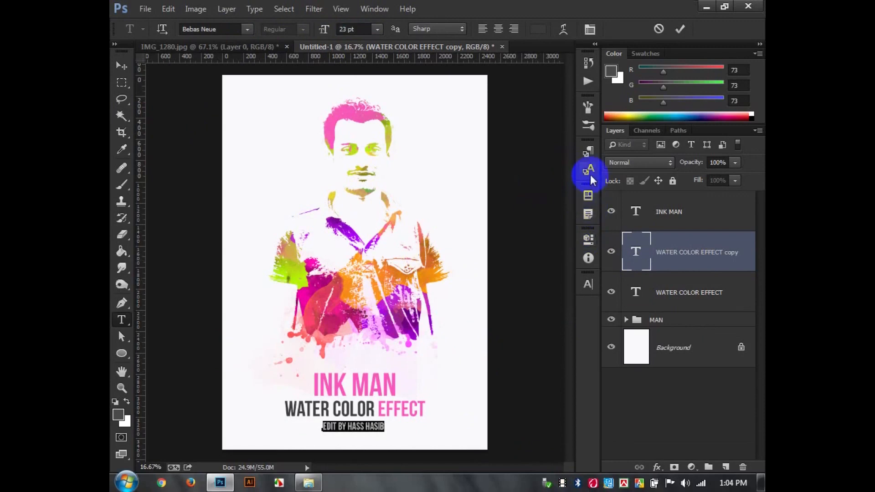
# Set the credit line's tracking to 640 and reposition it beneath the caption.
pyautogui.click(588, 284)
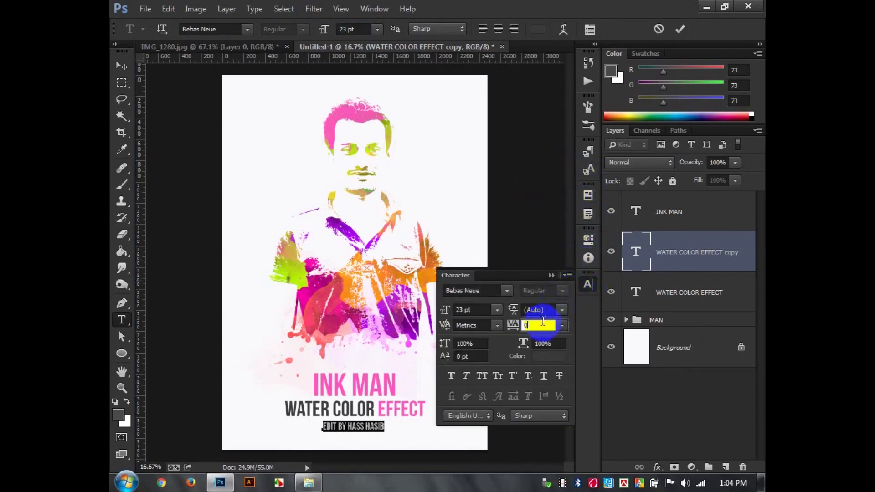
pyautogui.scroll(10, 544, 325)
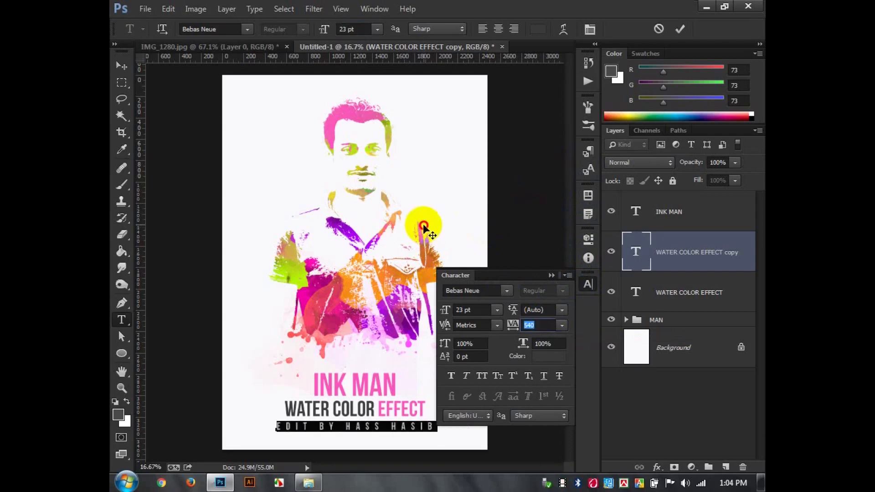
pyautogui.click(540, 323)
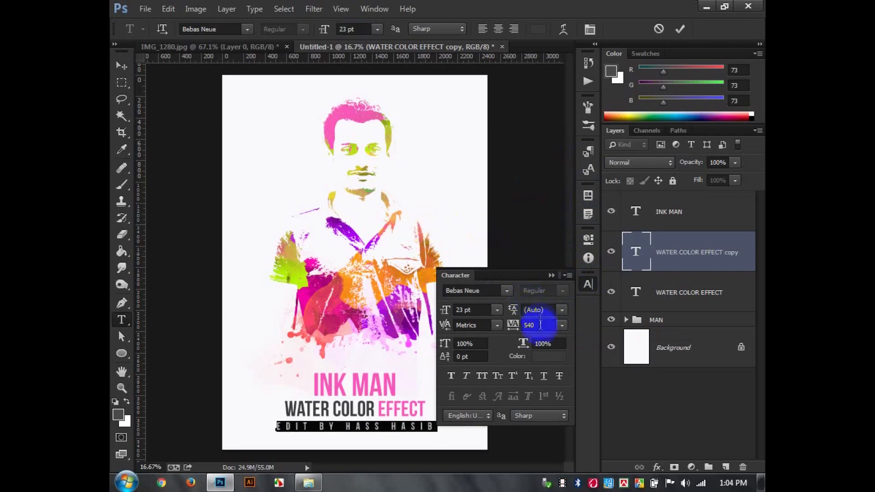
pyautogui.scroll(5, 539, 325)
pyautogui.moveTo(440, 221); pyautogui.dragTo(428, 225)
# Set the credit line's font size to 18 pt, align it under "WATER COLOR EFFECT", and commit the text.
pyautogui.click(497, 311)
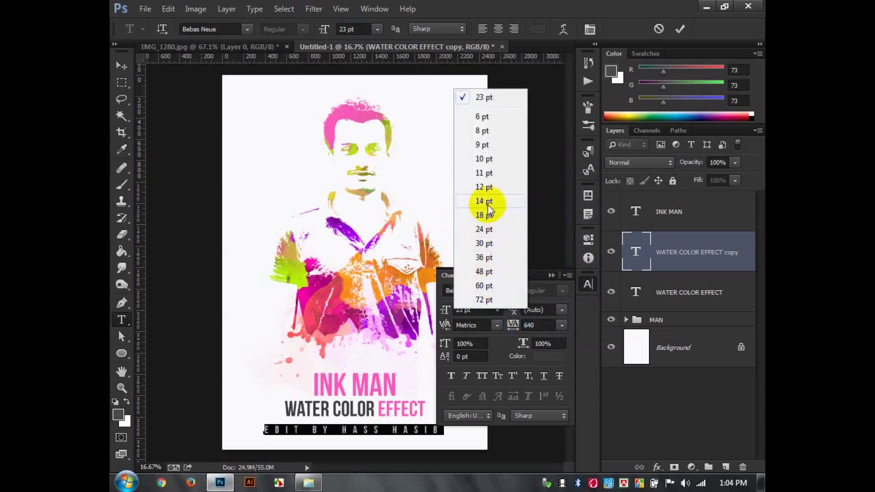
pyautogui.click(484, 216)
pyautogui.moveTo(431, 240); pyautogui.dragTo(442, 233)
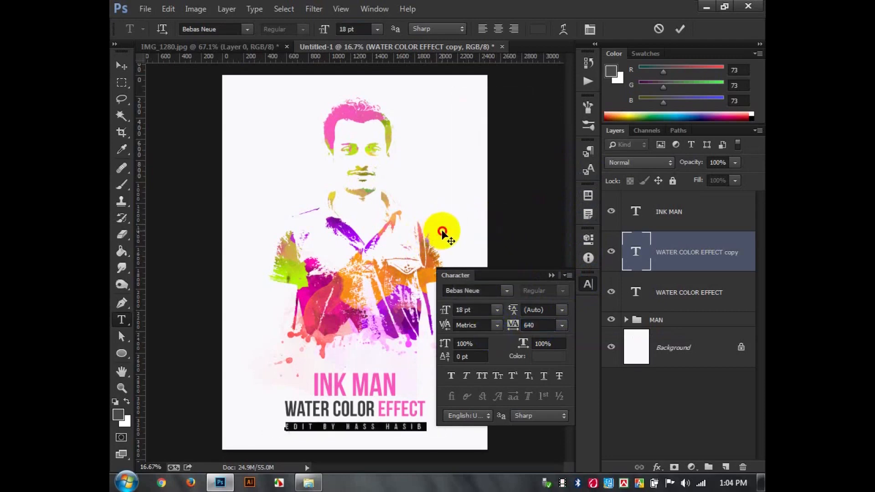
pyautogui.click(679, 36)
pyautogui.press('v')
pyautogui.click(552, 276)
# Center the credit line horizontally on the canvas, and nudge the MAN group slightly upward.
pyautogui.hotkey('ctrl', 'a')
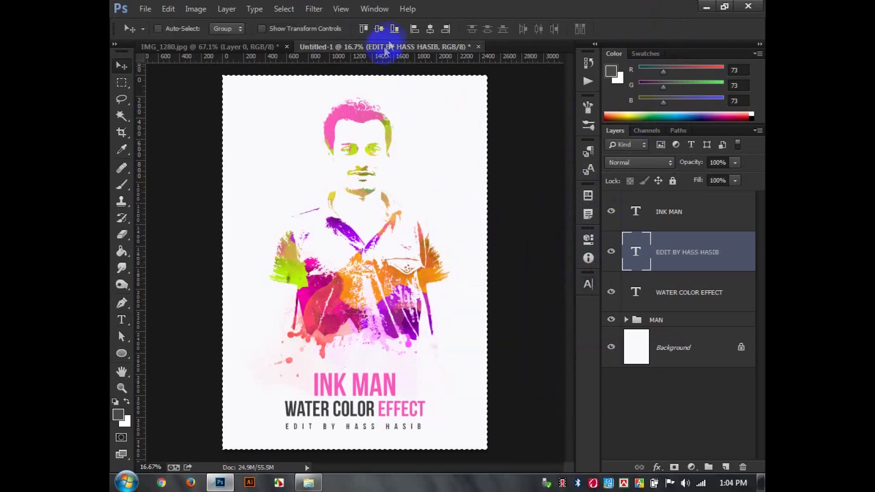
pyautogui.click(430, 28)
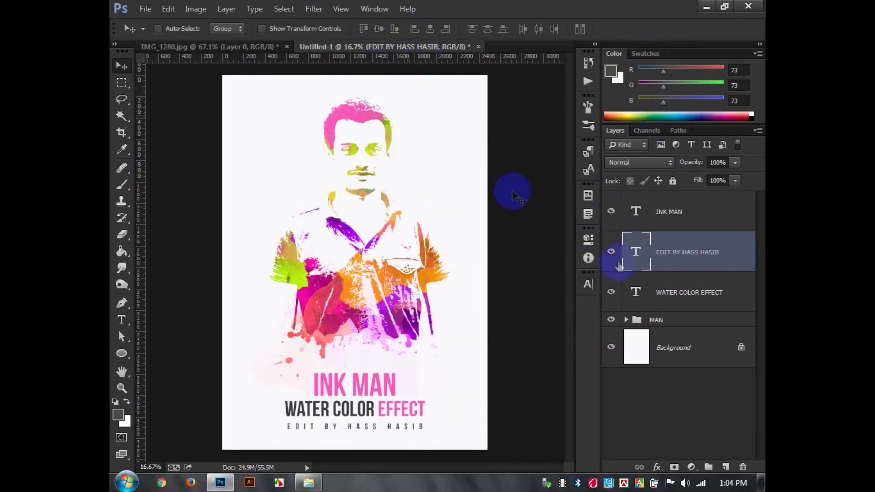
pyautogui.click(648, 320)
pyautogui.moveTo(435, 233); pyautogui.dragTo(436, 235)
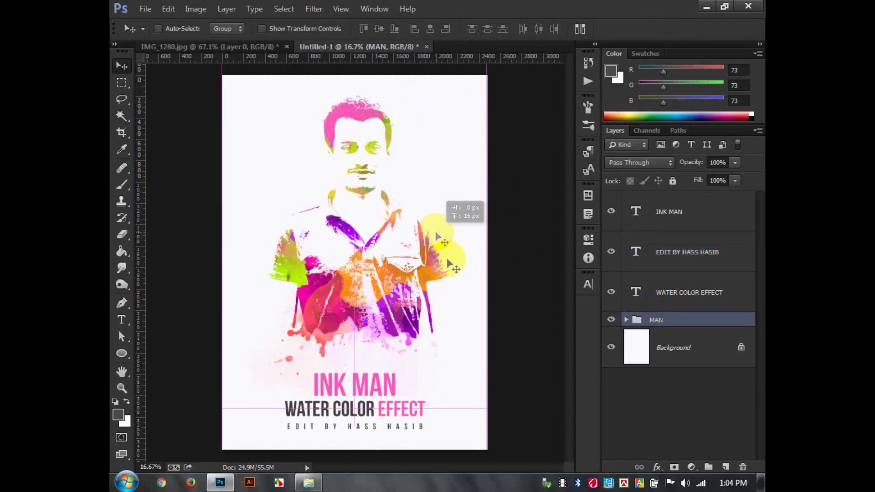
# Duplicate the credit line above the man's head and replace the copy's text with "ADOBE PHOTOSHOP CC WORK @ 2017".
pyautogui.click(679, 246)
pyautogui.moveTo(433, 396); pyautogui.dragTo(418, 71)
pyautogui.moveTo(418, 70); pyautogui.dragTo(405, 87)
pyautogui.doubleClick(634, 258)
pyautogui.press('BackSpace')
pyautogui.write('ADOBE PHOTOSHOP CC WORK @')
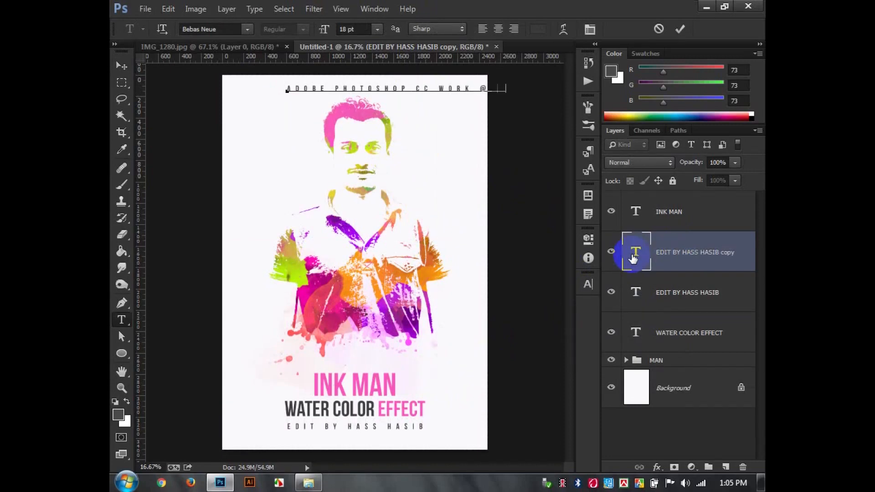
# Shift the "ADOBE PHOTOSHOP CC WORK @ 2017" line left to fit on the canvas, and set its tracking to 140.
pyautogui.doubleClick(635, 254)
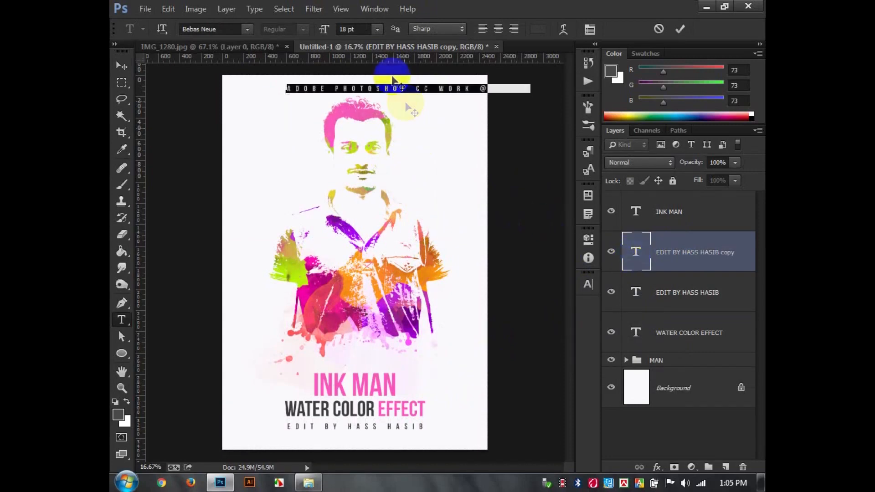
pyautogui.moveTo(369, 131); pyautogui.dragTo(321, 128)
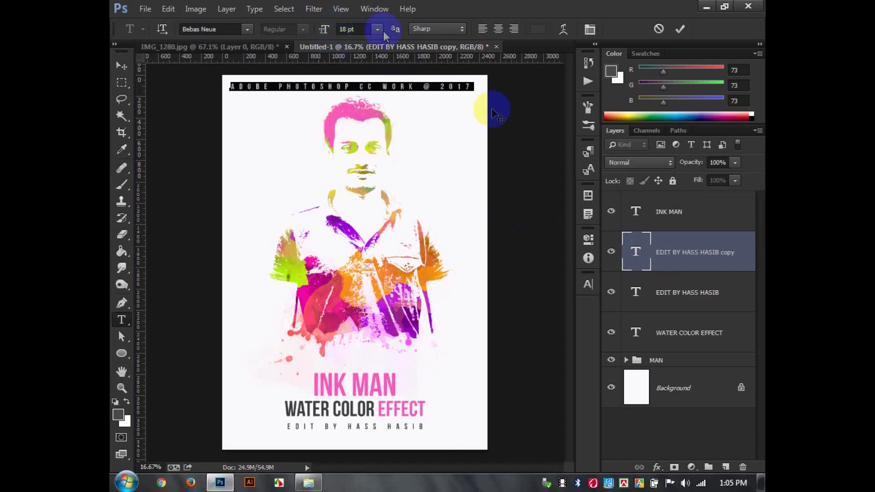
pyautogui.click(589, 284)
pyautogui.click(542, 325)
pyautogui.write('180')
pyautogui.press('Return')
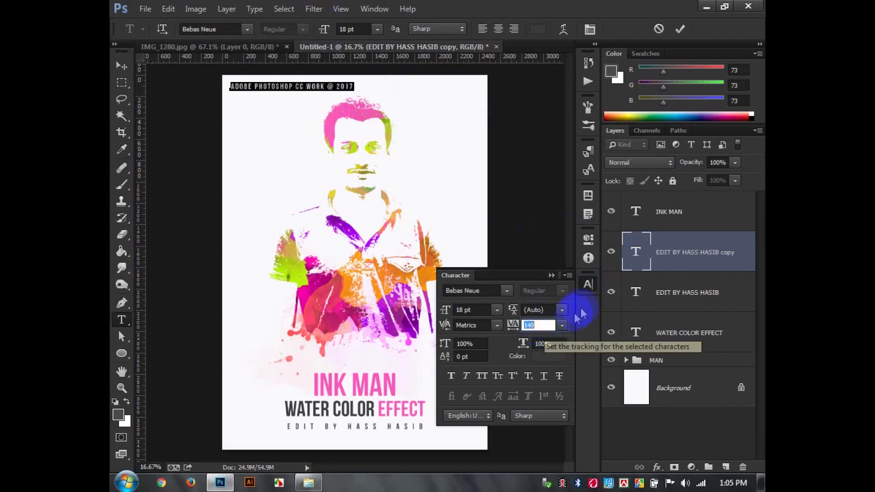
pyautogui.click(527, 87)
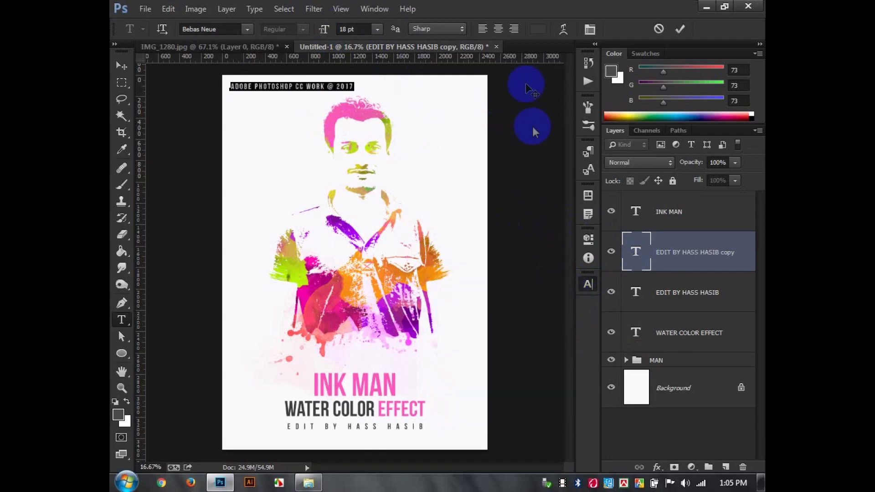
# Commit the "ADOBE PHOTOSHOP CC WORK @ 2017" text, center it horizontally on the canvas, and clear the selection.
pyautogui.click(679, 29)
pyautogui.press('v')
pyautogui.hotkey('ctrl', 'a')
pyautogui.click(435, 31)
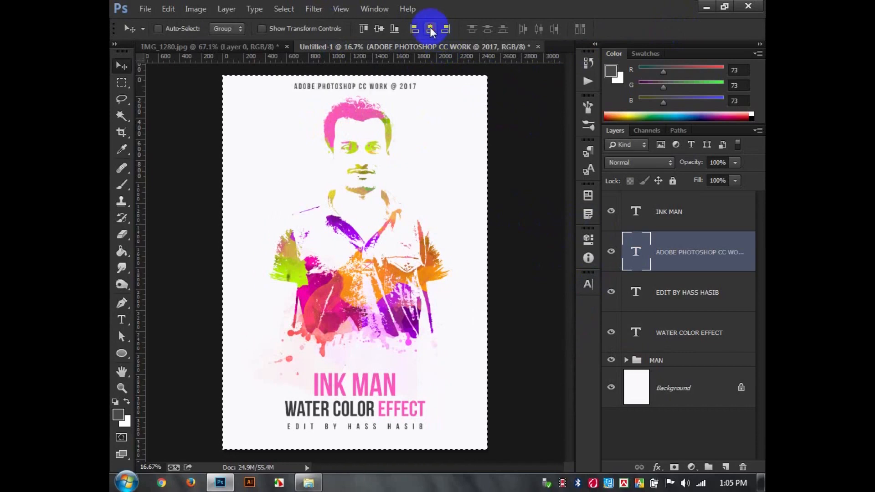
pyautogui.hotkey('ctrl', 'd')
# Lower the "ADOBE PHOTOSHOP CC WORK @ 2017" line by about 44 px, and move the MAN group slightly down.
pyautogui.moveTo(412, 145); pyautogui.dragTo(413, 149)
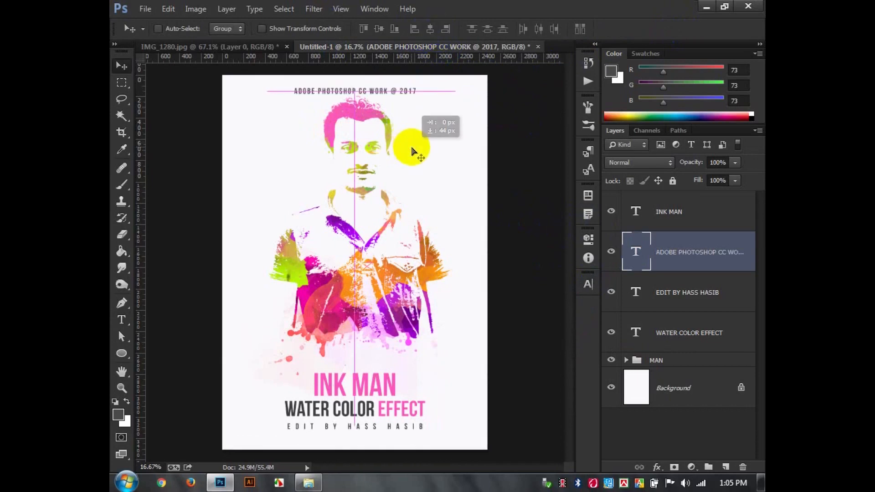
pyautogui.click(661, 360)
pyautogui.moveTo(395, 262); pyautogui.dragTo(395, 266)
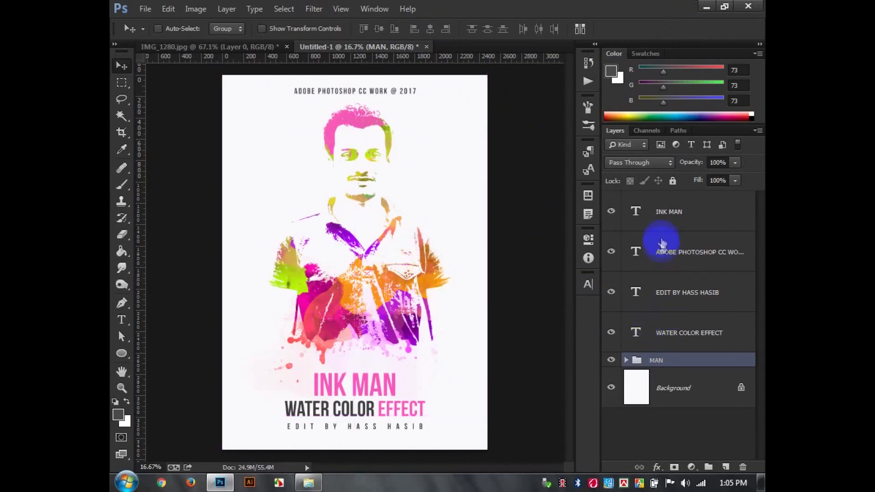